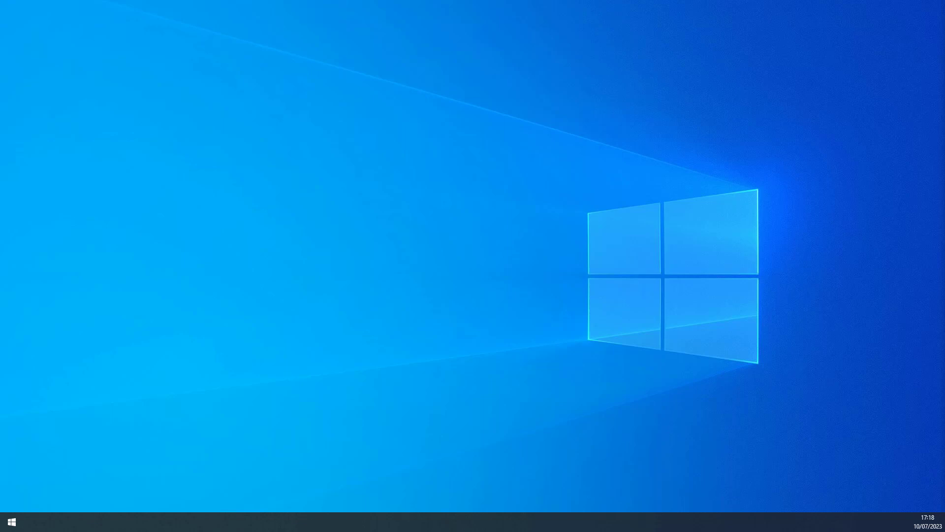
Step: Launch Microsoft Edge by searching 'edge' from the Start menu
click(11, 523)
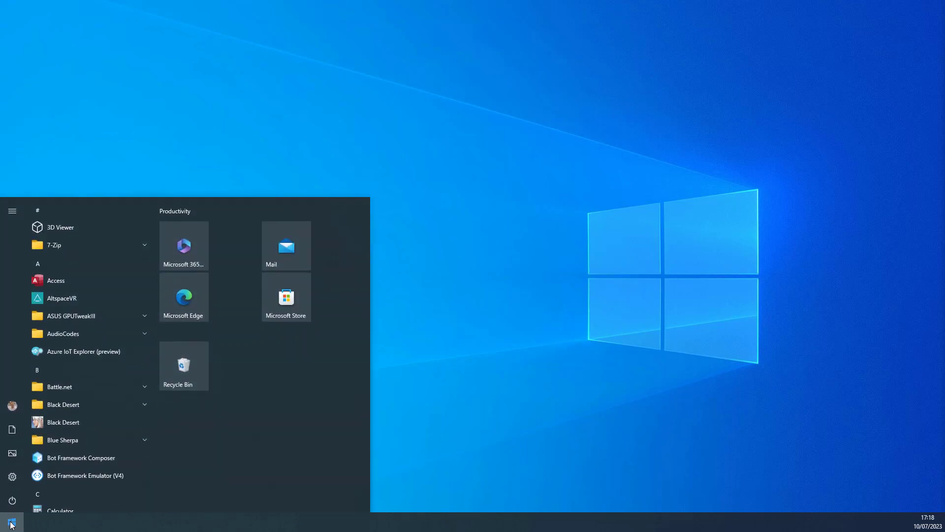
text(edge)
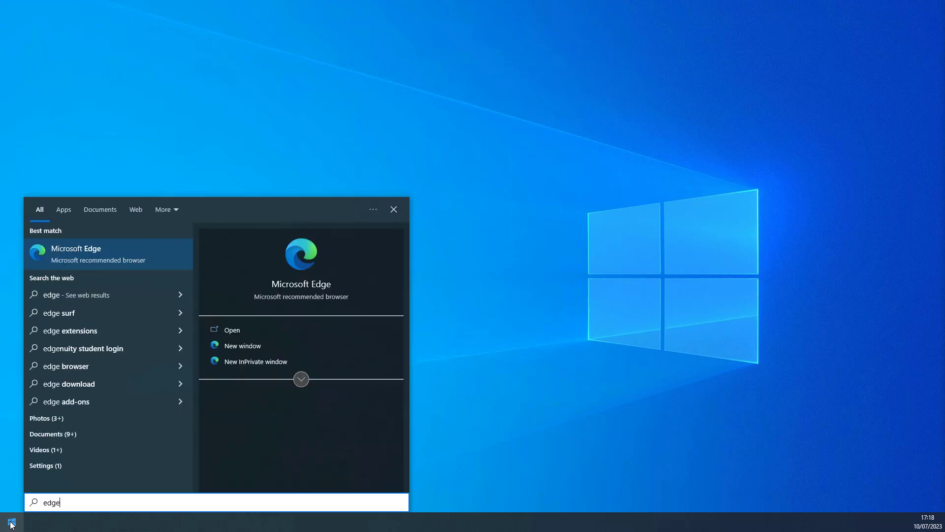
key(Return)
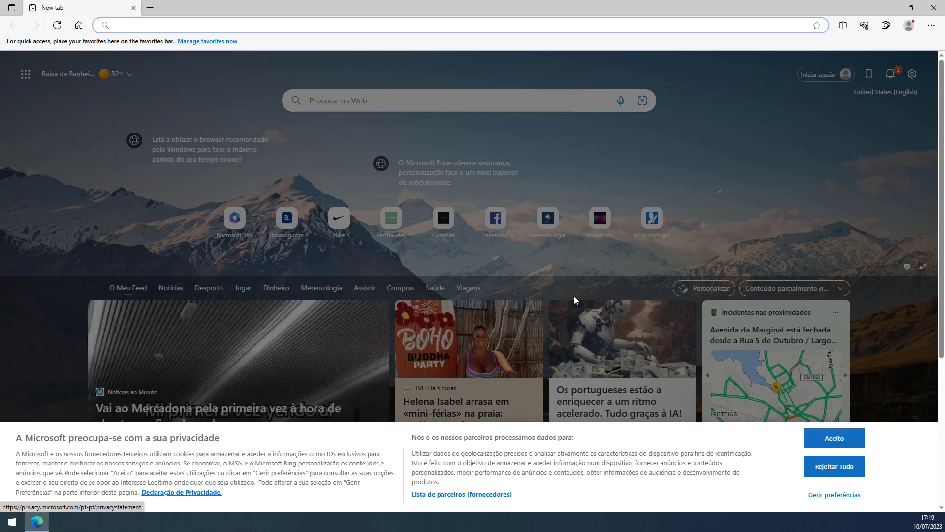
Step: Open a new InPrivate window from Edge's Settings and more menu
click(937, 27)
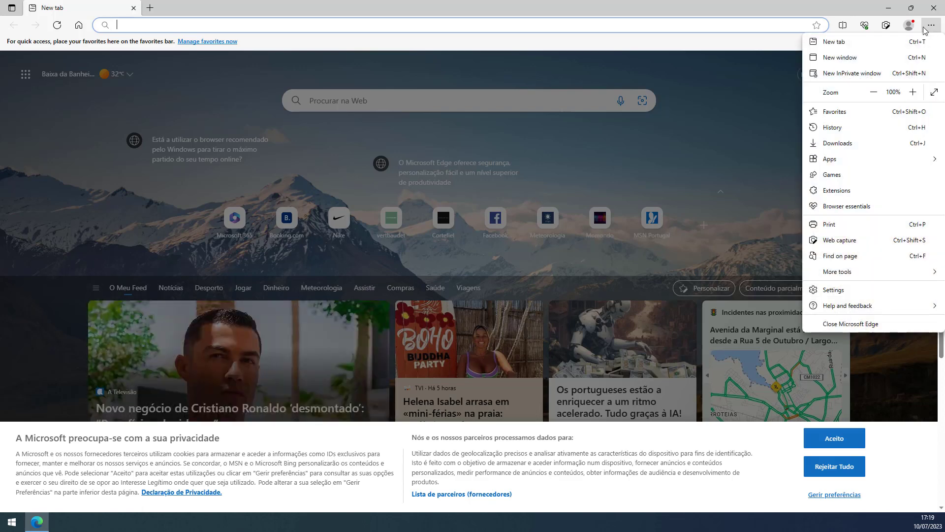
click(894, 74)
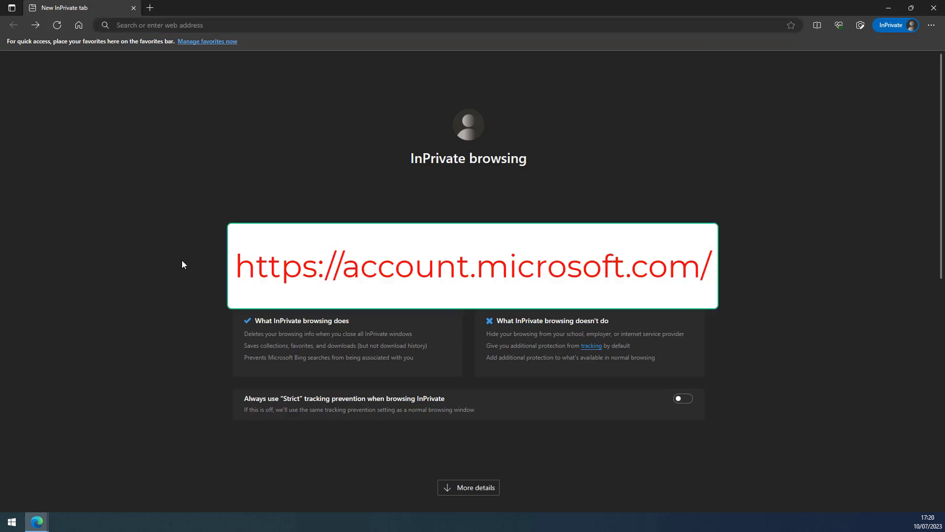
Step: Load accounts.microsoft.com in the InPrivate window and reject the optional cookies
click(253, 25)
text(accounts.microsoft,)
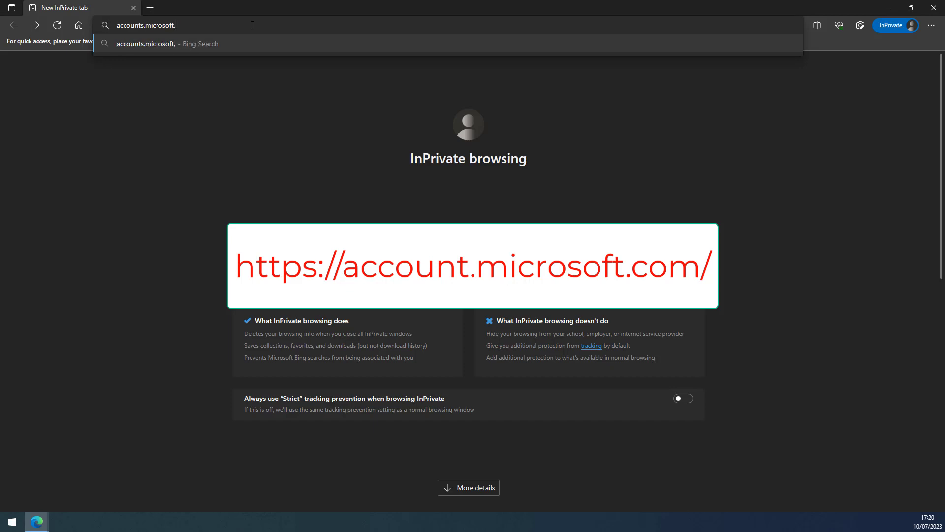
key(BackSpace)
text(.com)
key(Return)
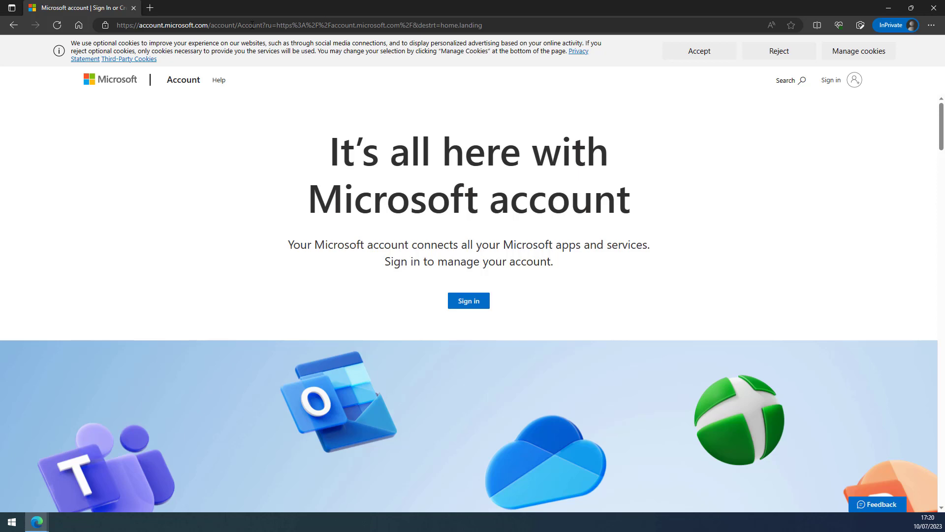
click(788, 53)
Step: Go to the Microsoft sign-in page and choose to create a new account
scroll(543, 247, down, 1)
scroll(544, 247, up, 1)
click(476, 268)
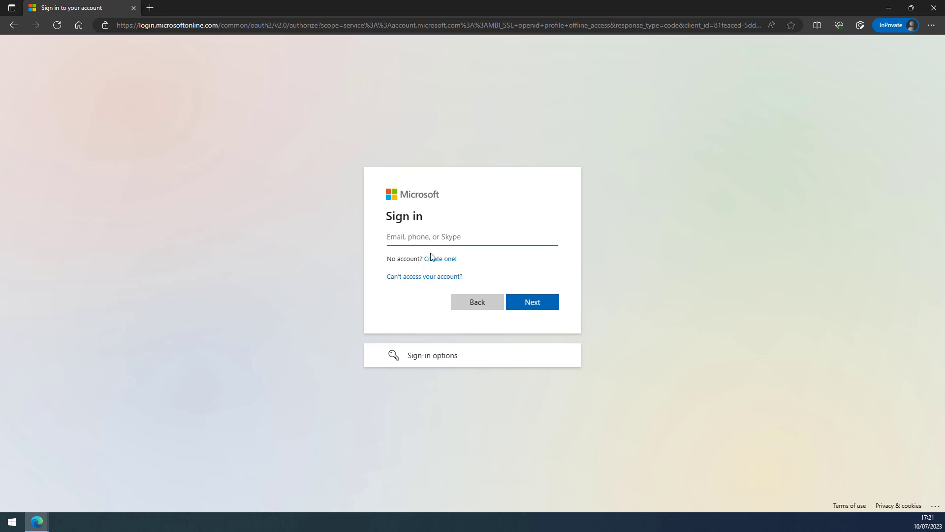
key(ctrl+2)
drag(472, 249, 377, 270)
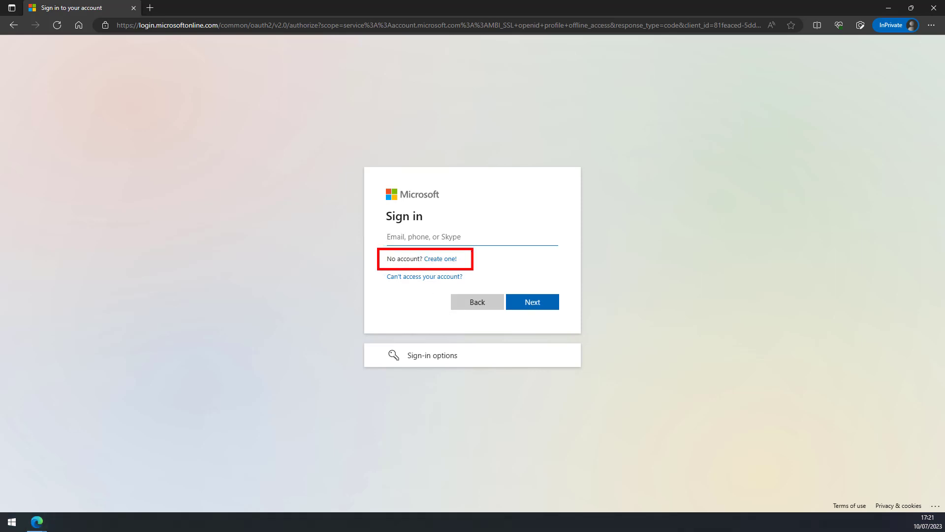
drag(479, 262, 507, 267)
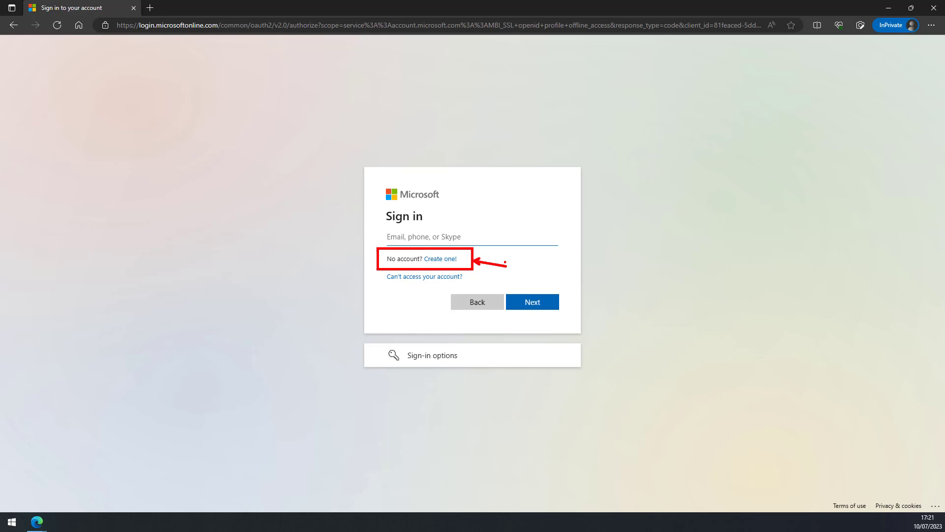
key(Escape)
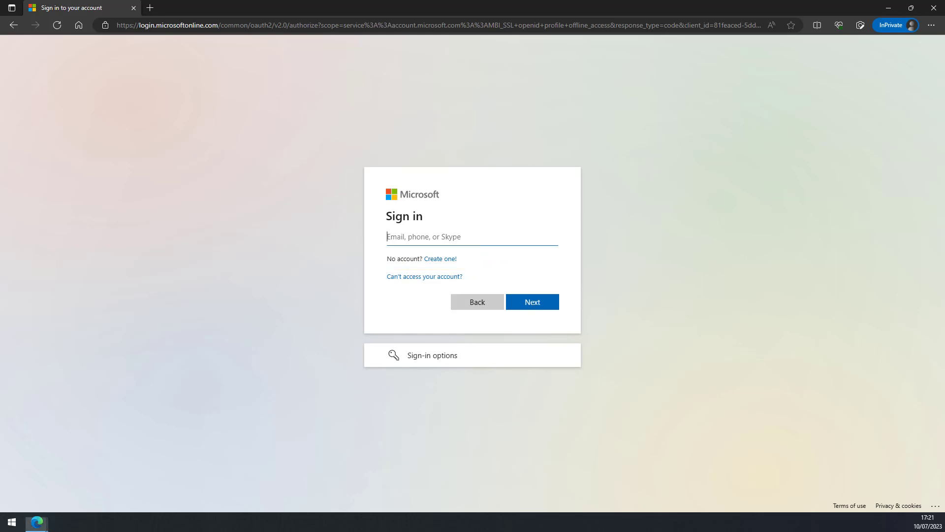
click(446, 261)
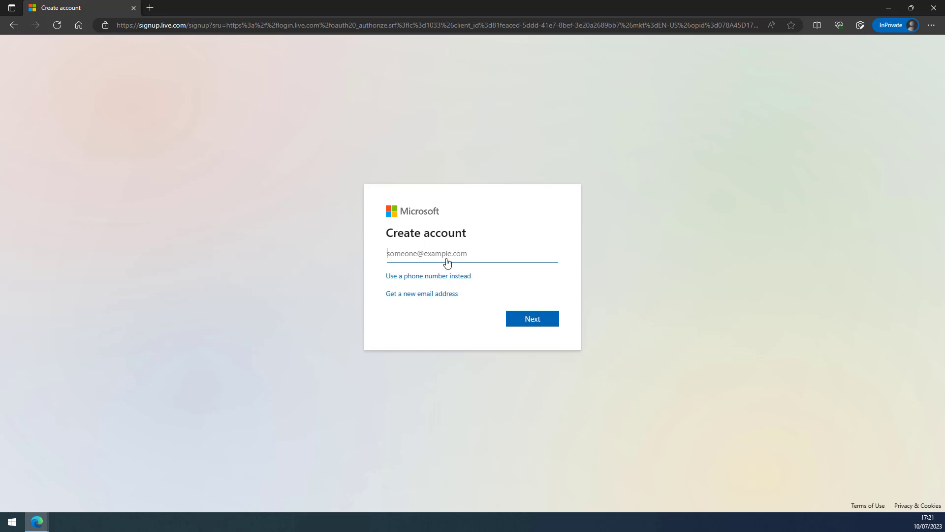
Step: Request a brand-new address, keep the outlook.com domain, enter the chosen name and continue
click(442, 263)
click(400, 277)
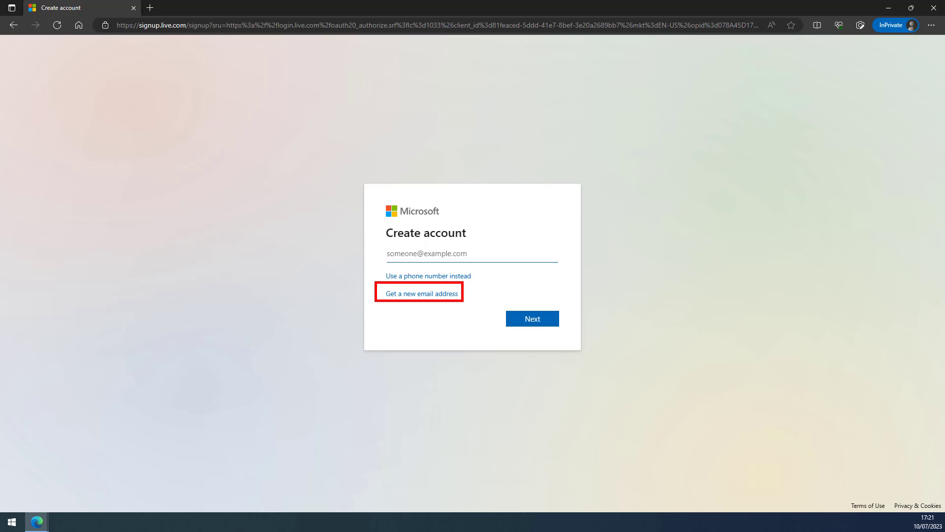
click(407, 295)
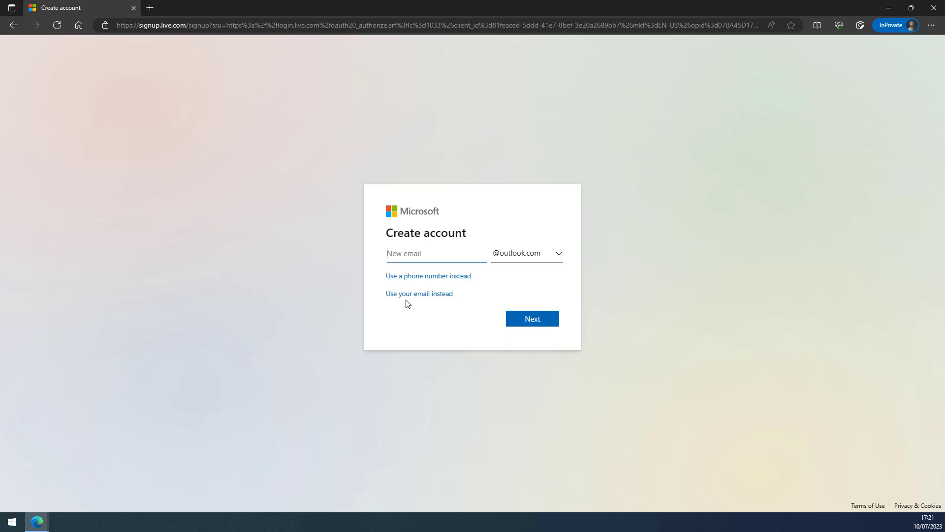
click(551, 254)
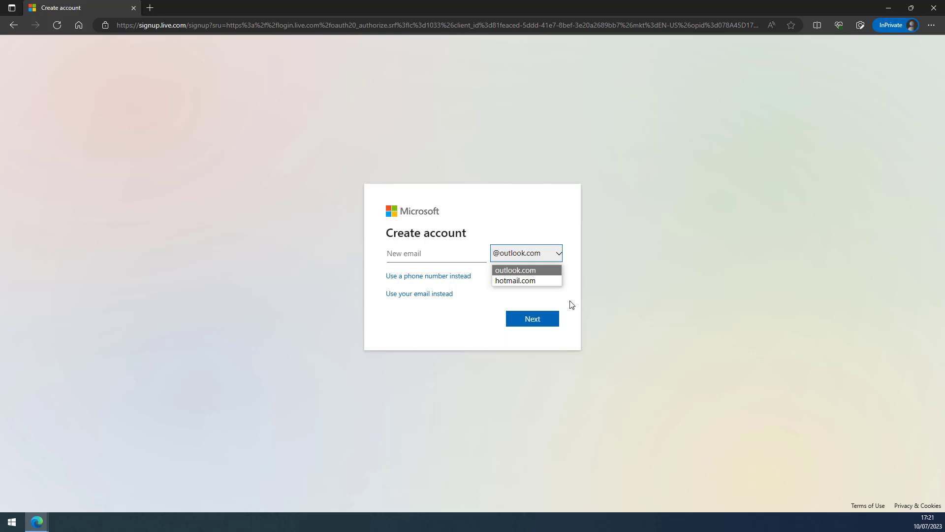
click(514, 260)
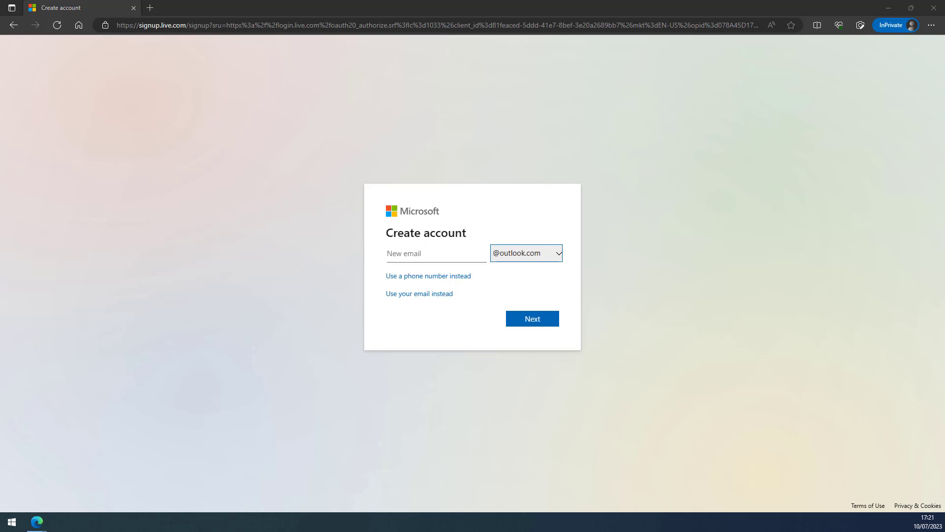
click(389, 252)
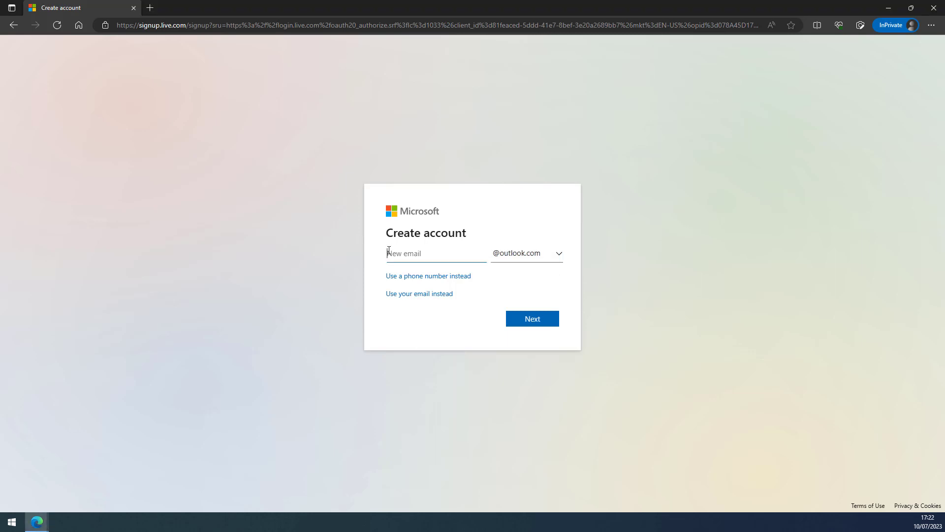
click(535, 322)
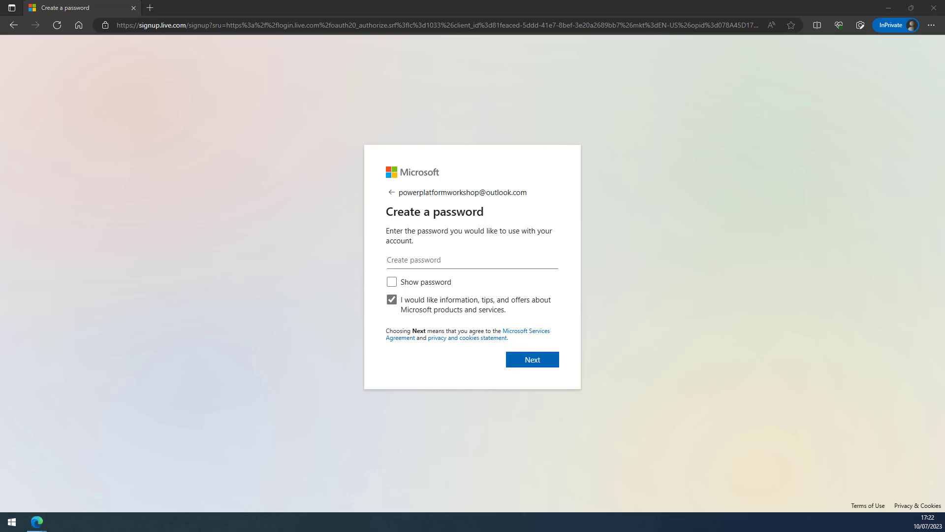
Step: Paste a password, then replace the rejected one with a different password and resubmit
click(459, 252)
key(ctrl+v)
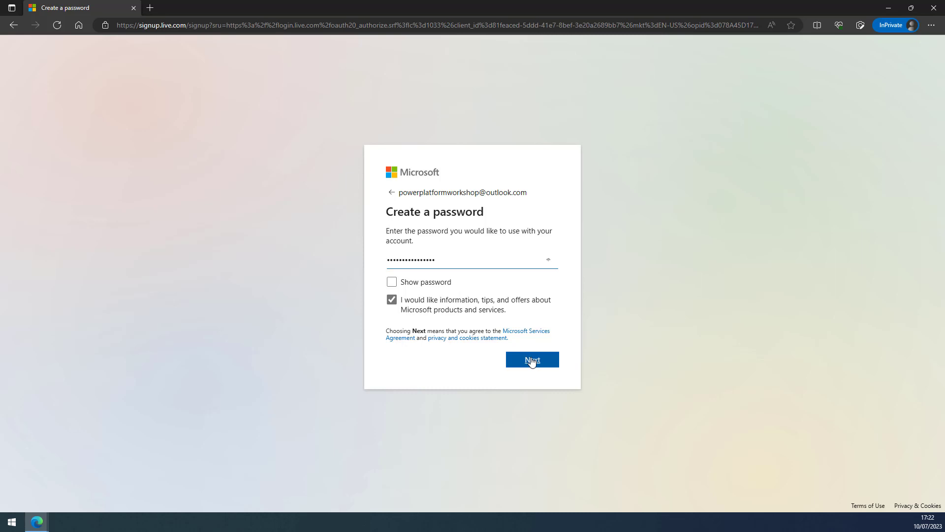
click(532, 360)
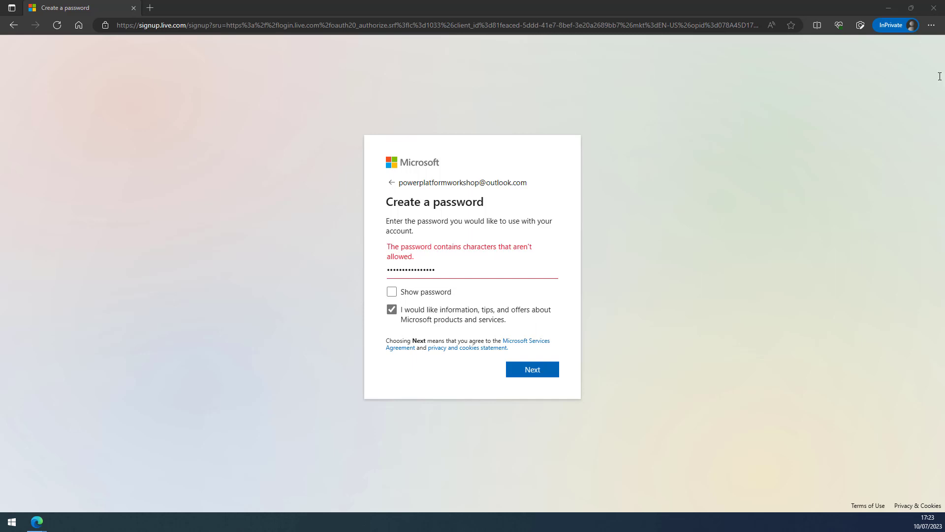
drag(458, 272, 290, 272)
key(ctrl+v)
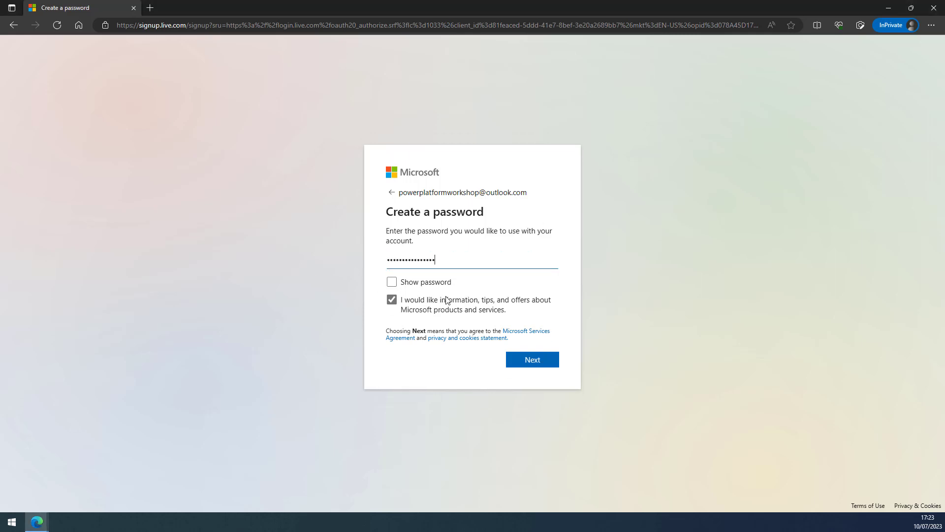
click(540, 363)
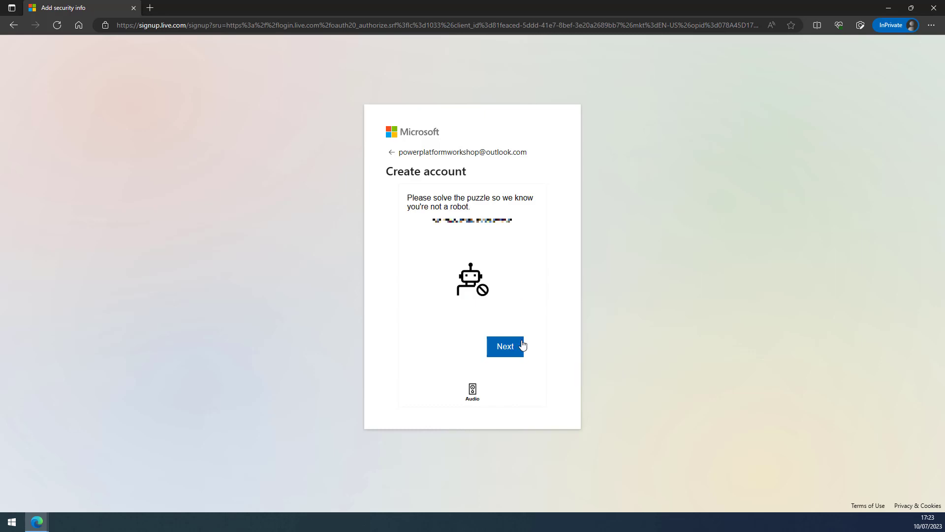
Step: Start the robot check and solve the first rotation puzzle
click(499, 346)
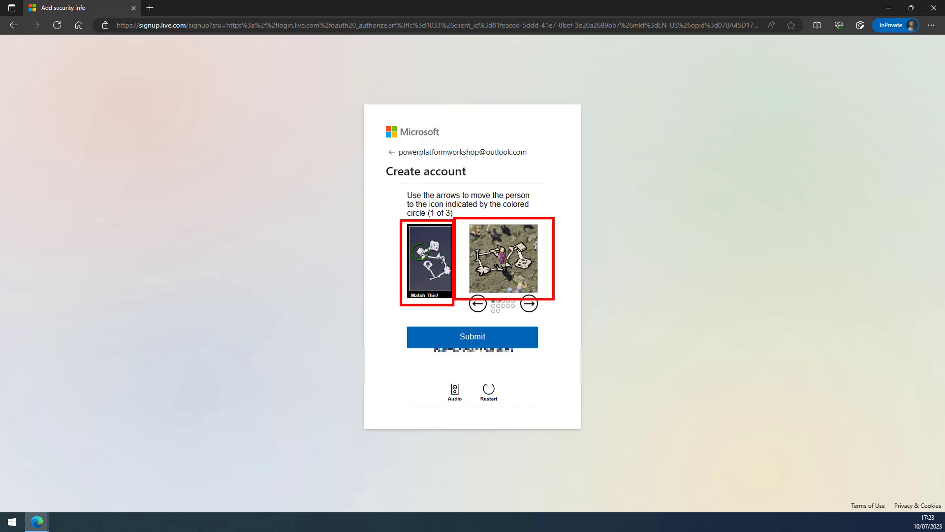
click(531, 310)
click(530, 309)
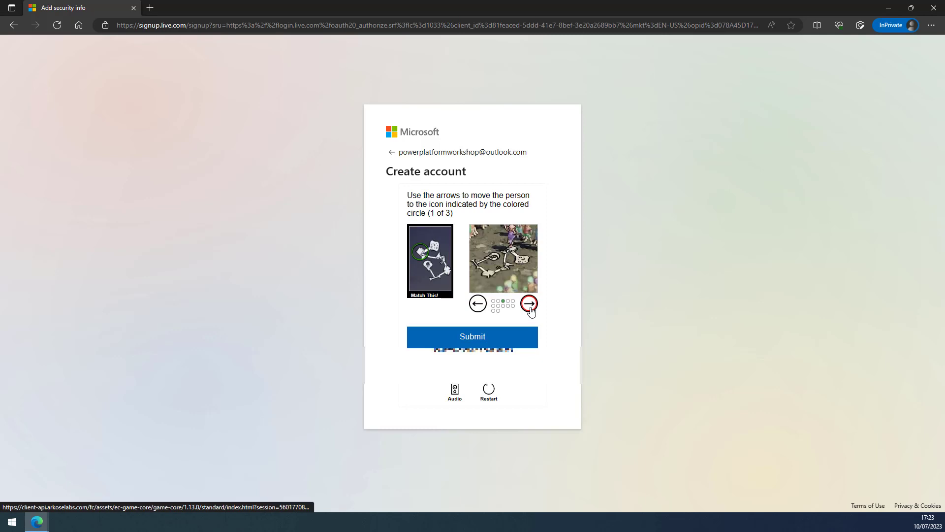
click(530, 309)
click(530, 309)
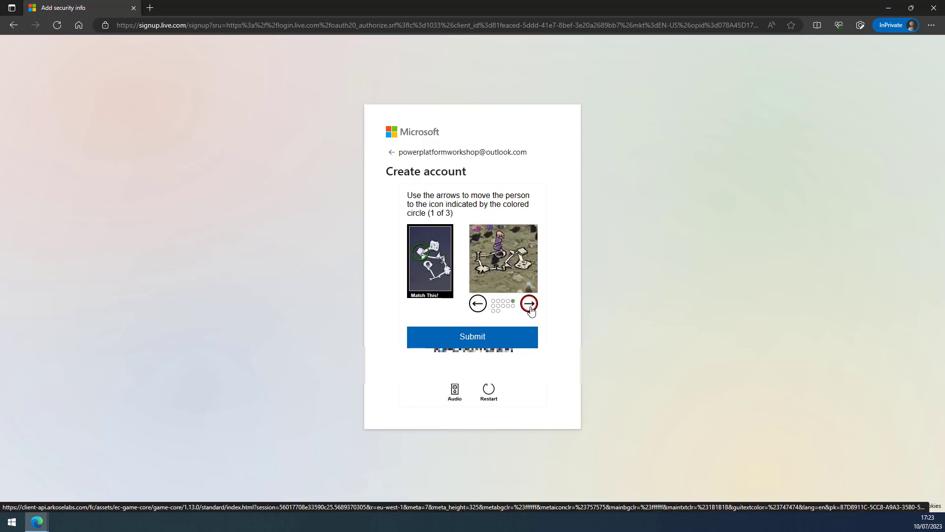
click(477, 304)
click(478, 304)
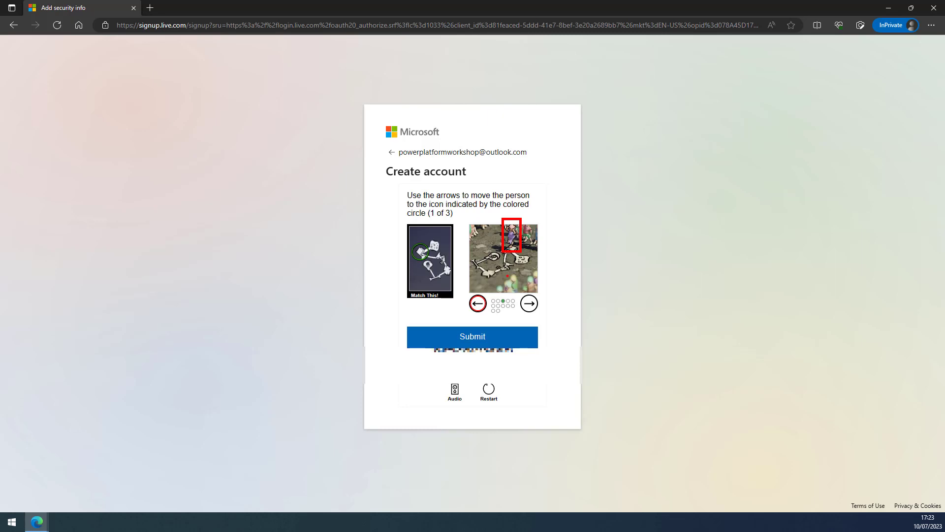
click(501, 344)
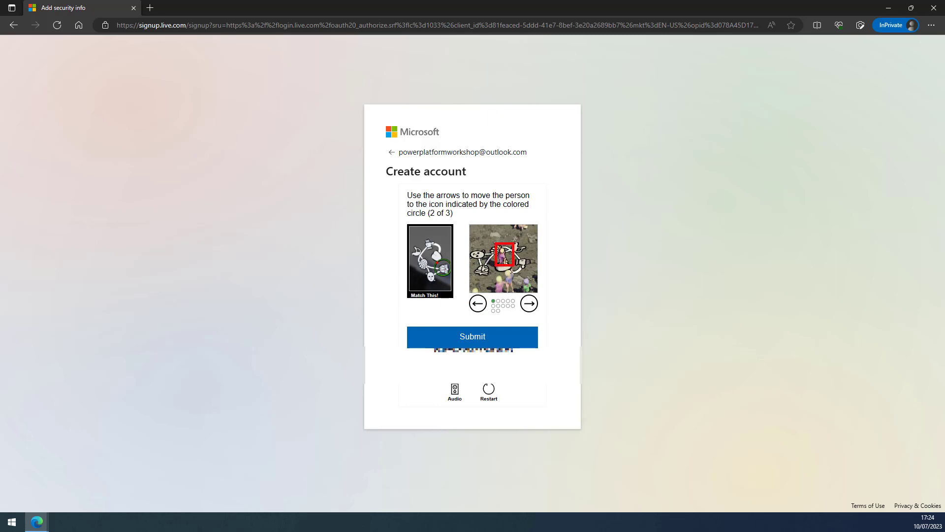
Step: Rotate the image to match and submit the second puzzle round
click(529, 303)
click(529, 304)
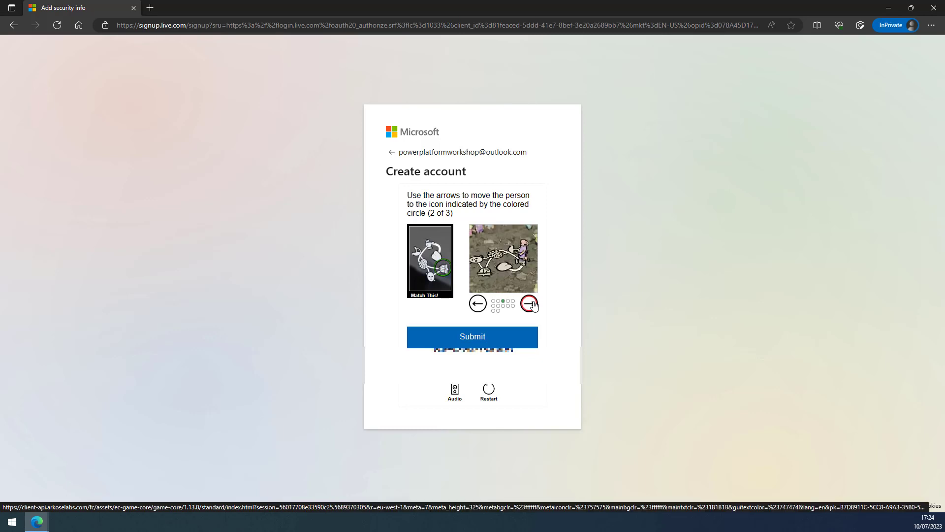
click(529, 304)
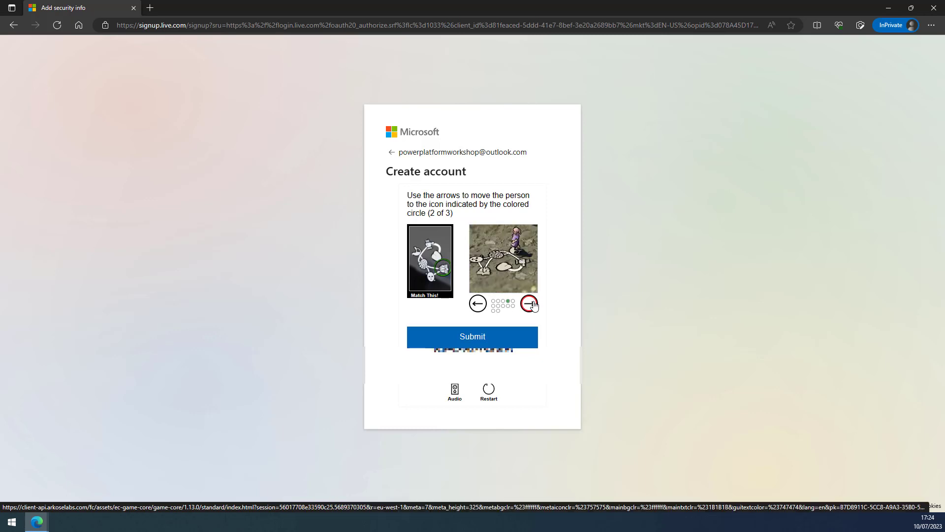
click(534, 306)
click(534, 306)
click(534, 306)
click(535, 306)
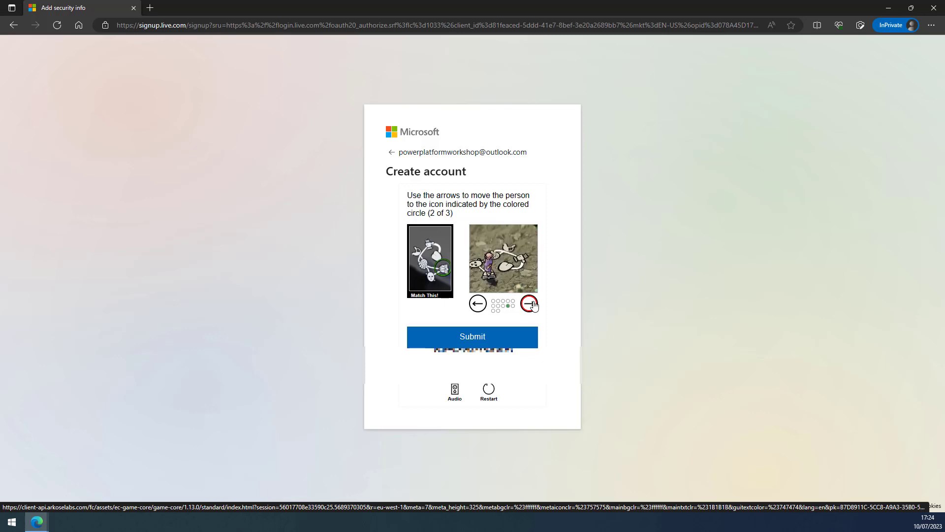
click(508, 336)
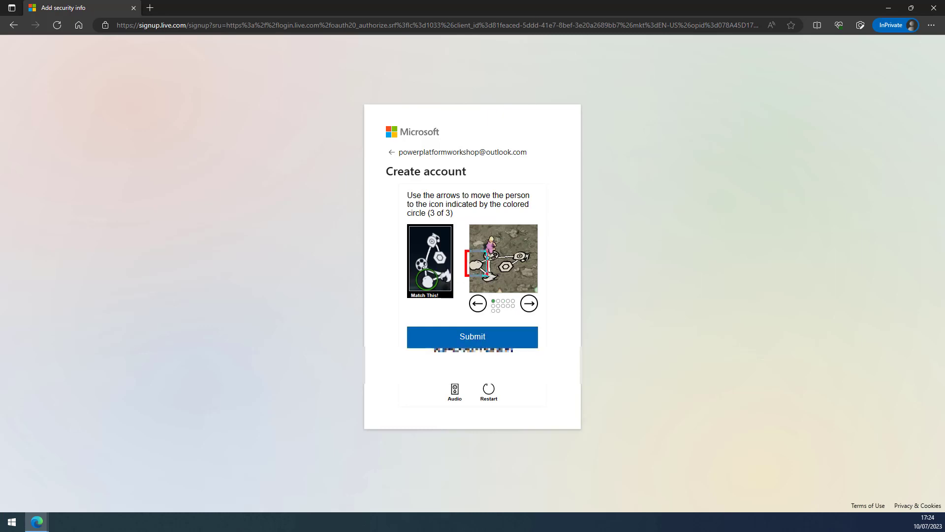
Step: Turn the figure to match the target icon and submit the third puzzle round
click(534, 305)
click(534, 305)
click(535, 305)
click(535, 306)
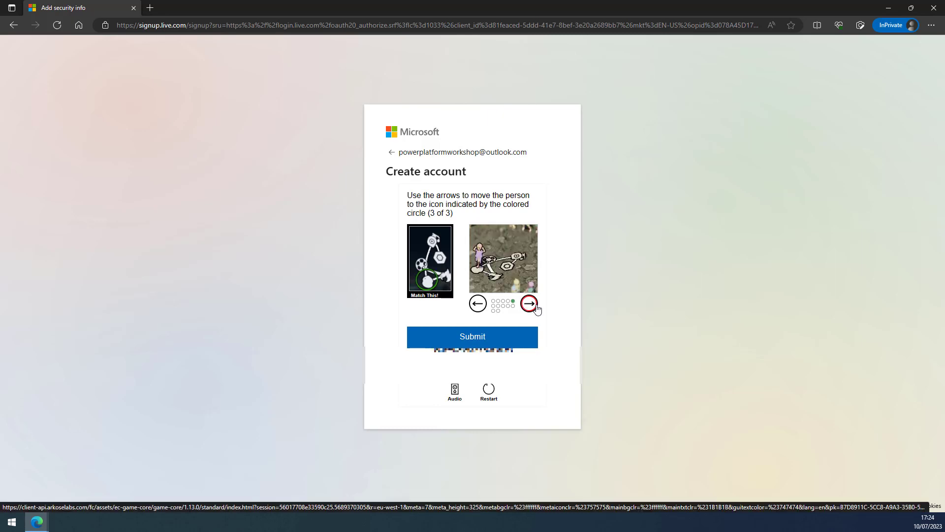
click(506, 341)
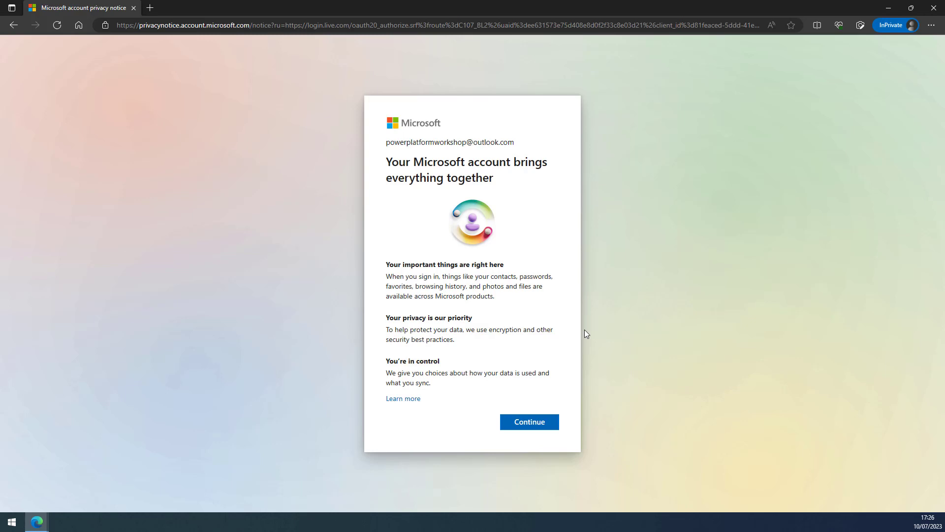
Step: Accept the Microsoft account privacy notice to reach the account home page
click(540, 426)
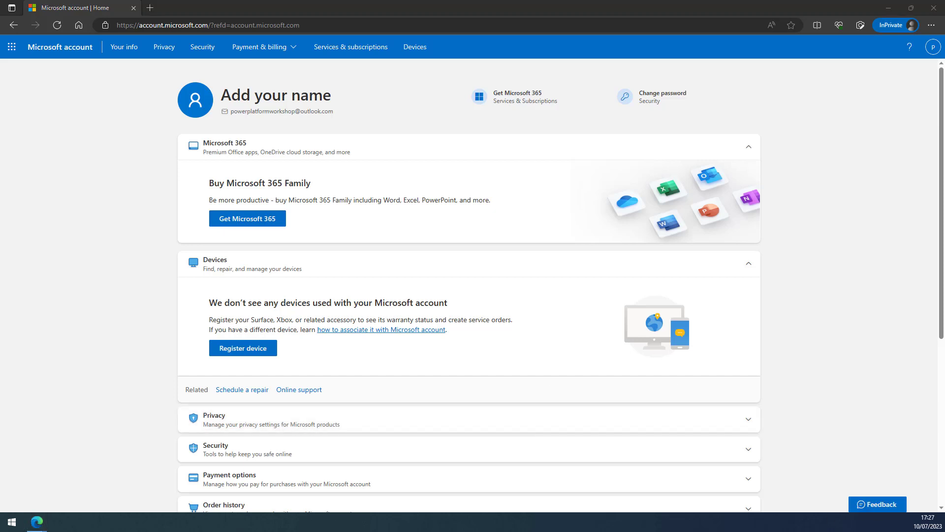
Step: Open developer.microsoft.com in a new tab, decline translation, and switch es-es to en-us
click(151, 8)
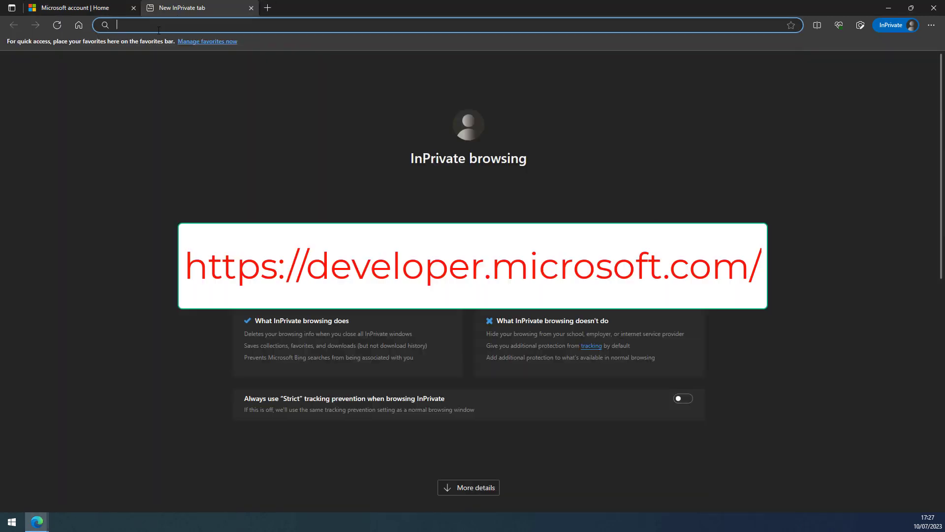
text(develo)
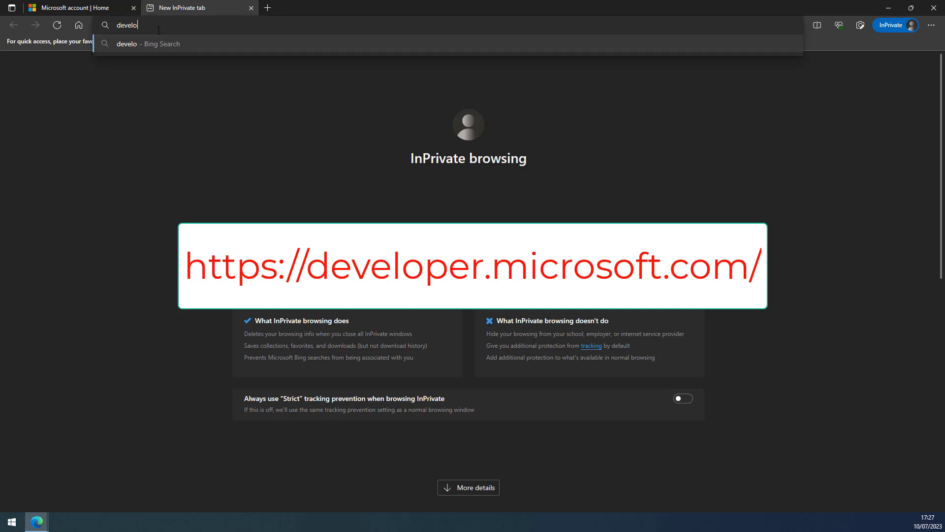
text(per.microsoft.com)
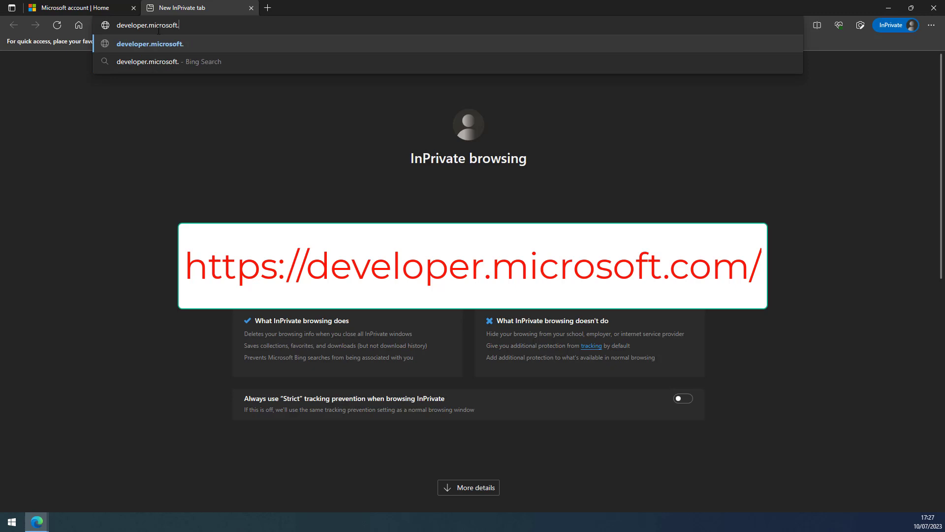
key(Return)
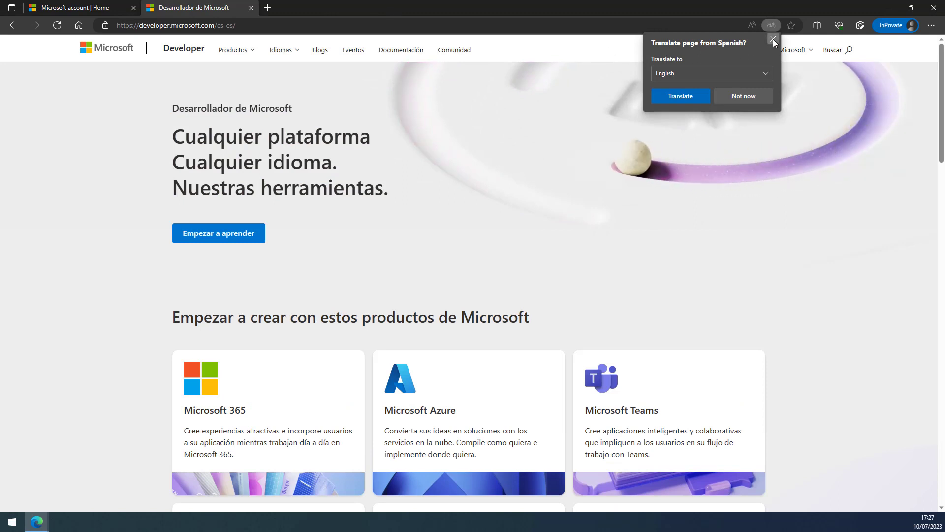
click(773, 39)
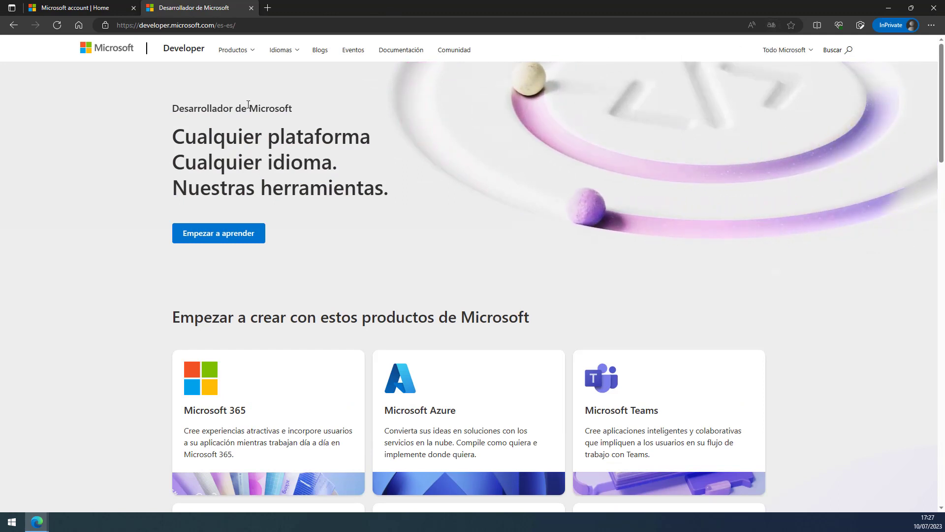
drag(216, 25, 262, 33)
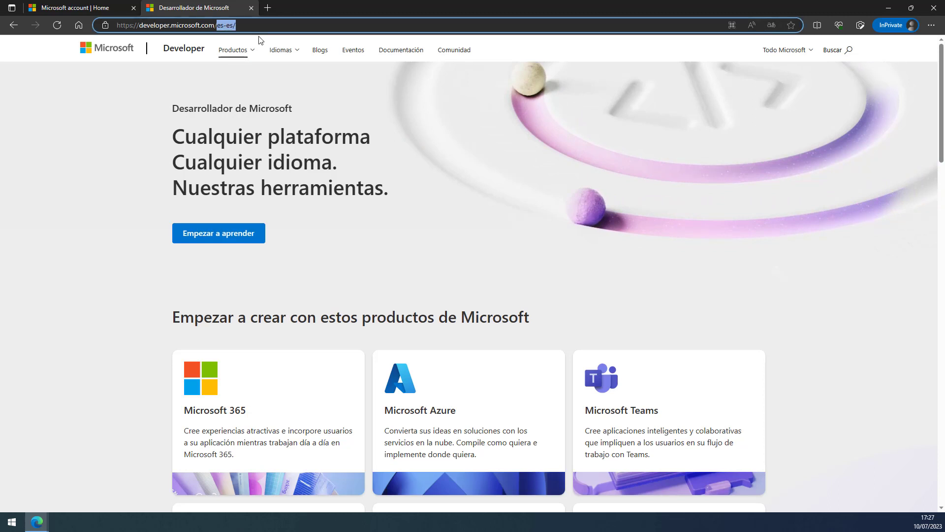
text(en-)
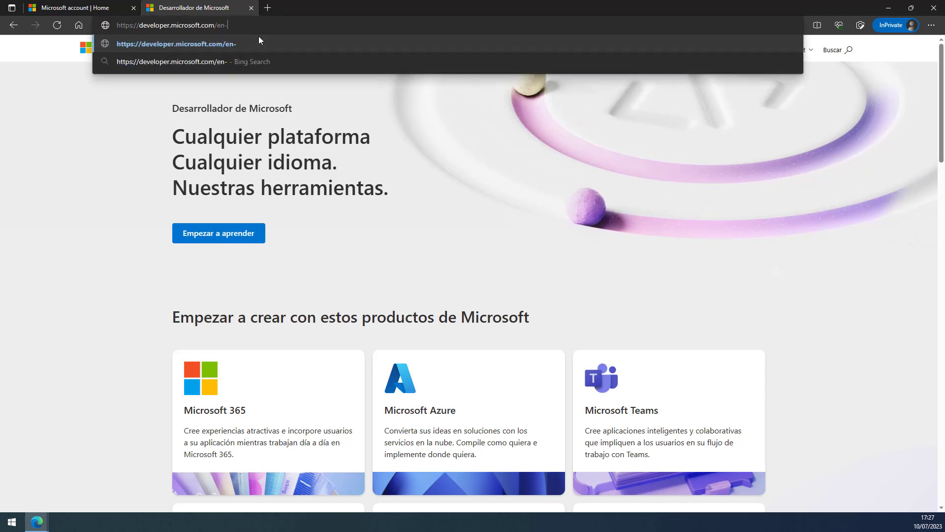
text(us)
key(Return)
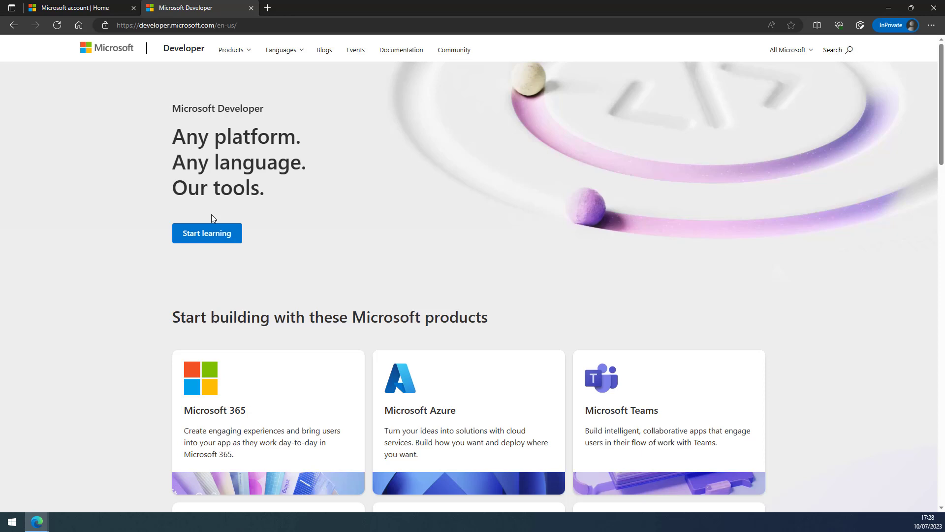
Step: Choose Microsoft 365 from the site's Products menu to open the Dev Center
click(246, 51)
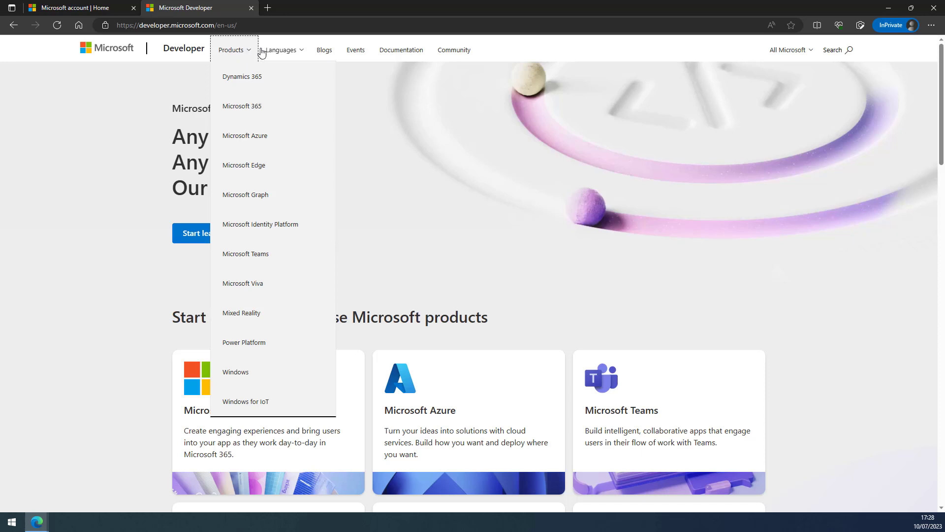
click(297, 53)
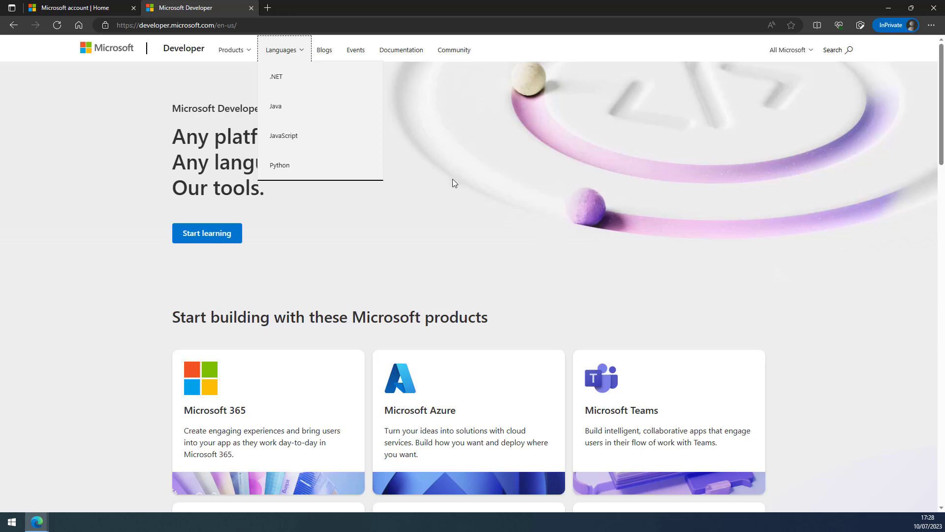
click(461, 200)
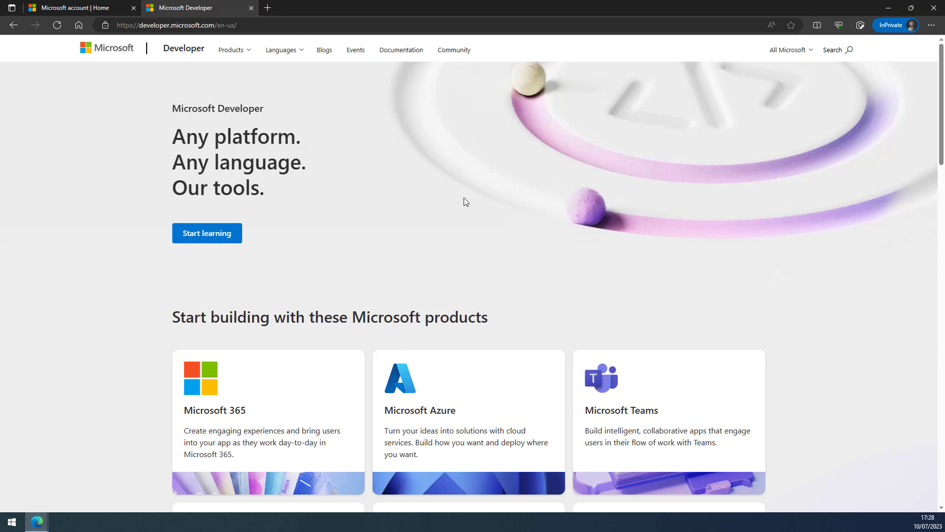
click(246, 50)
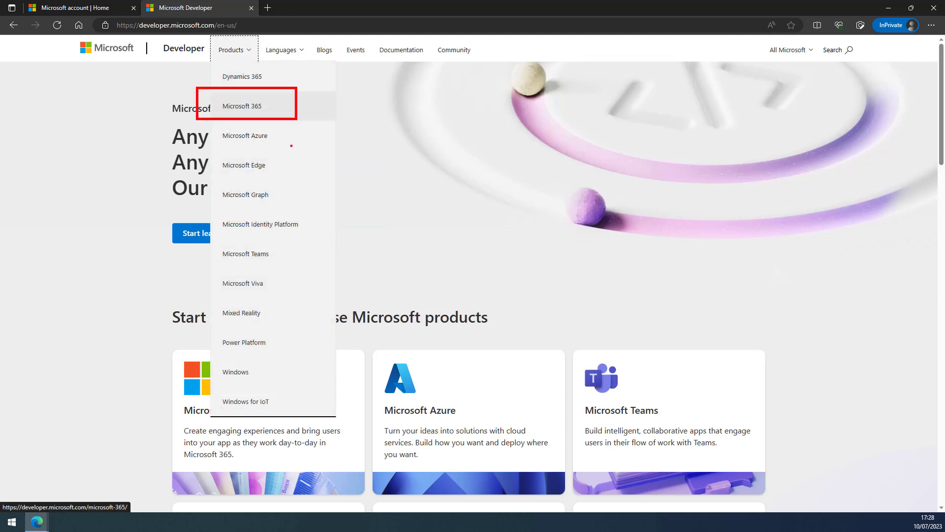
key(Escape)
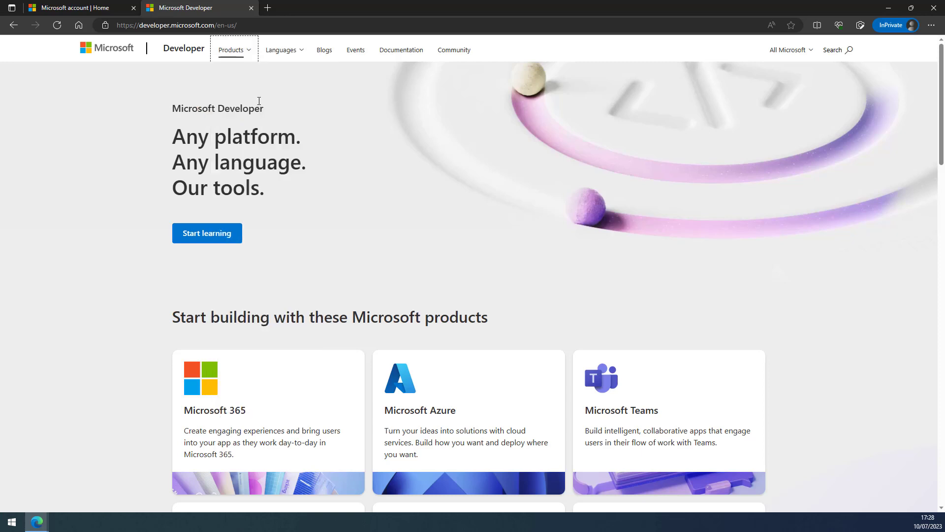
click(234, 49)
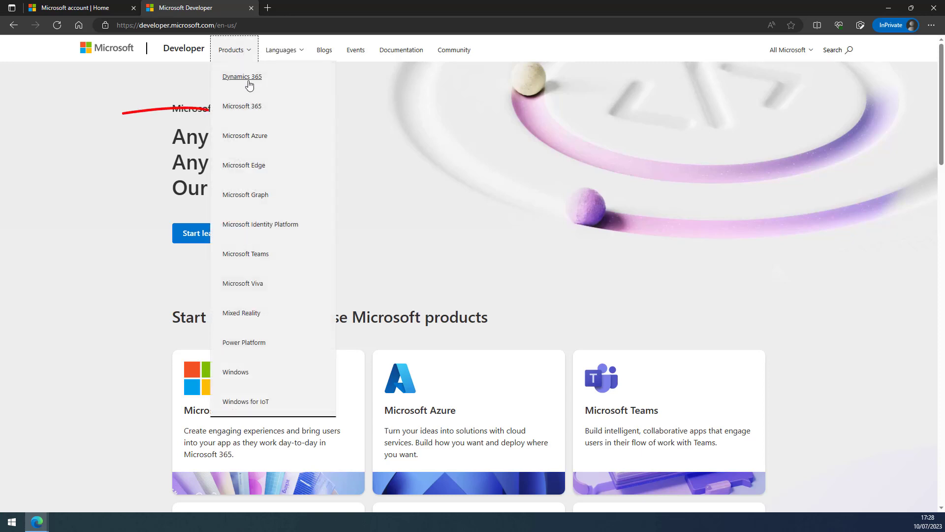
click(246, 108)
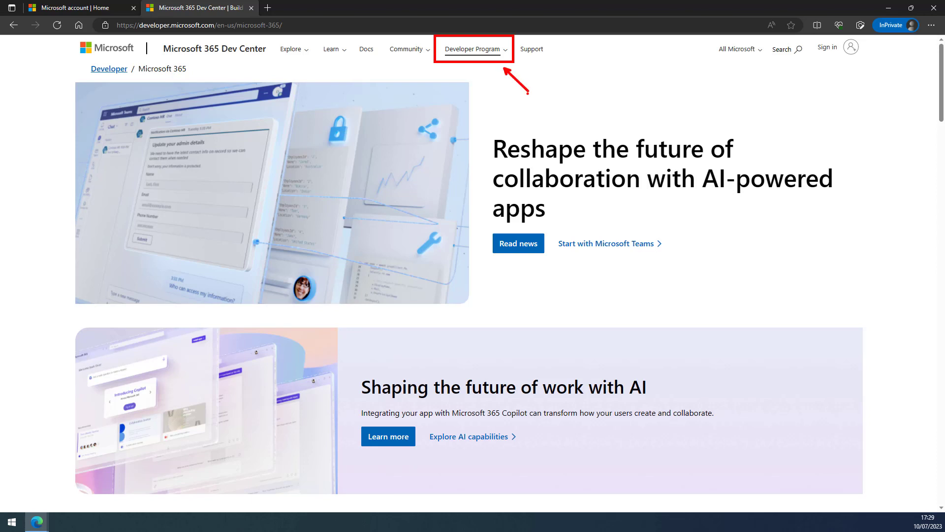
Step: Use Join Now in the Dev Center's Developer Program menu to reach the dev-program page
click(502, 52)
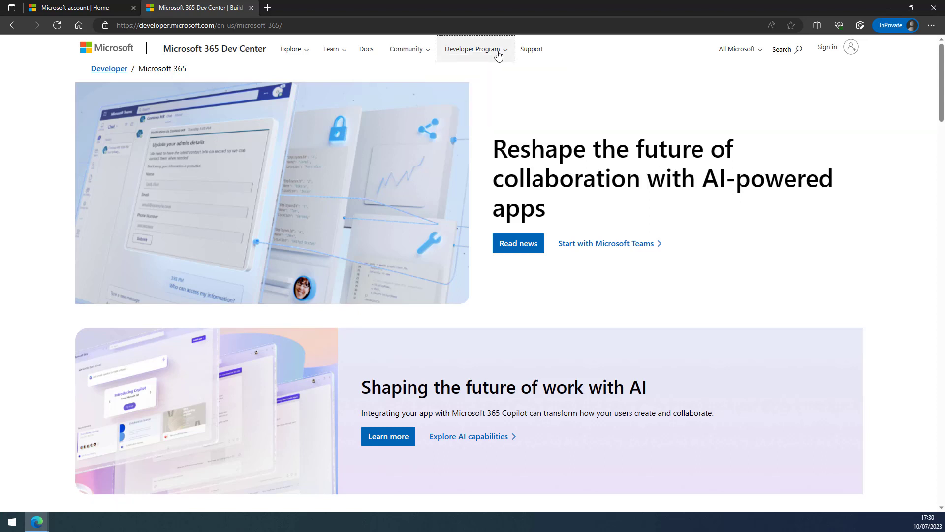
click(498, 55)
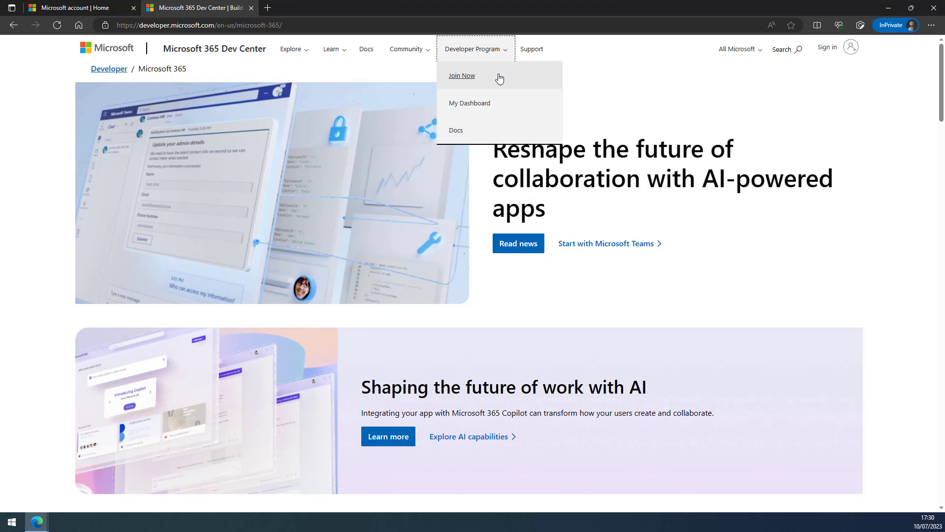
click(507, 78)
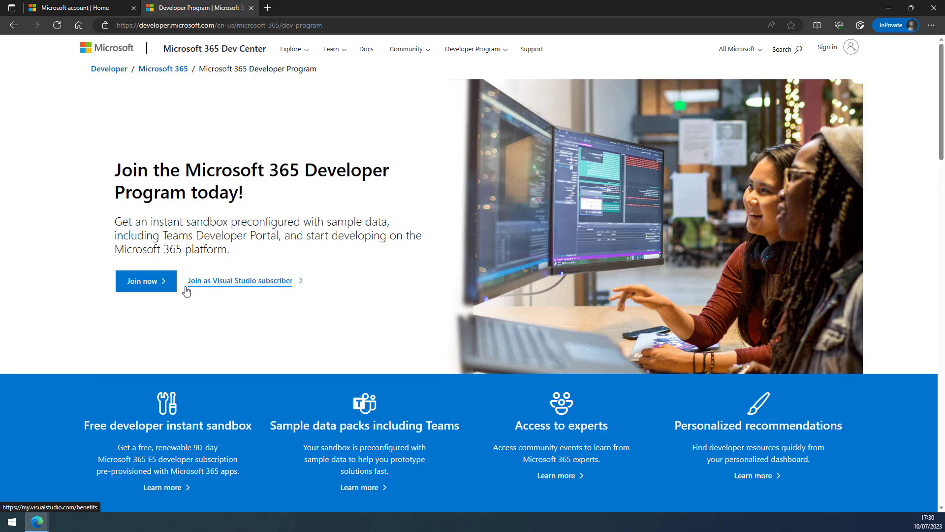
Step: Scroll down to the free Microsoft 365 E5 instant sandbox offer with 25 user licenses
scroll(284, 338, down, 3)
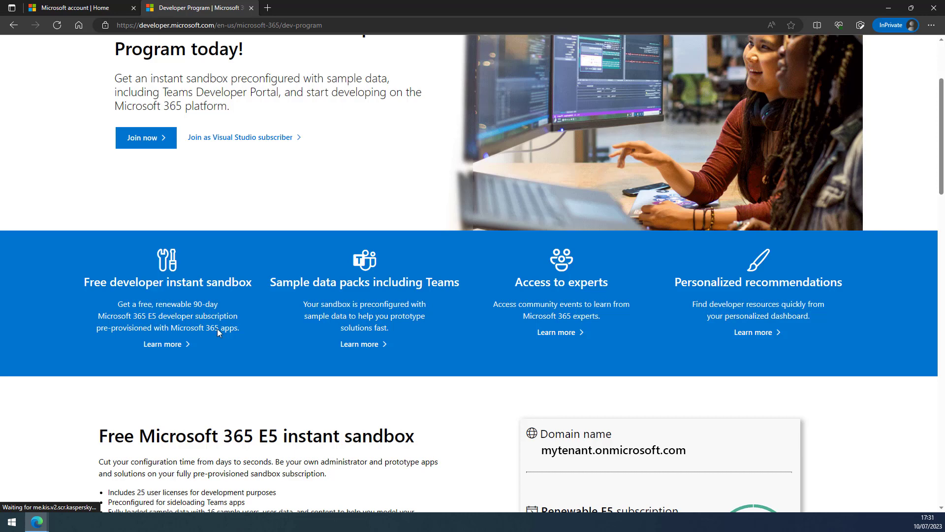
scroll(217, 329, up, 3)
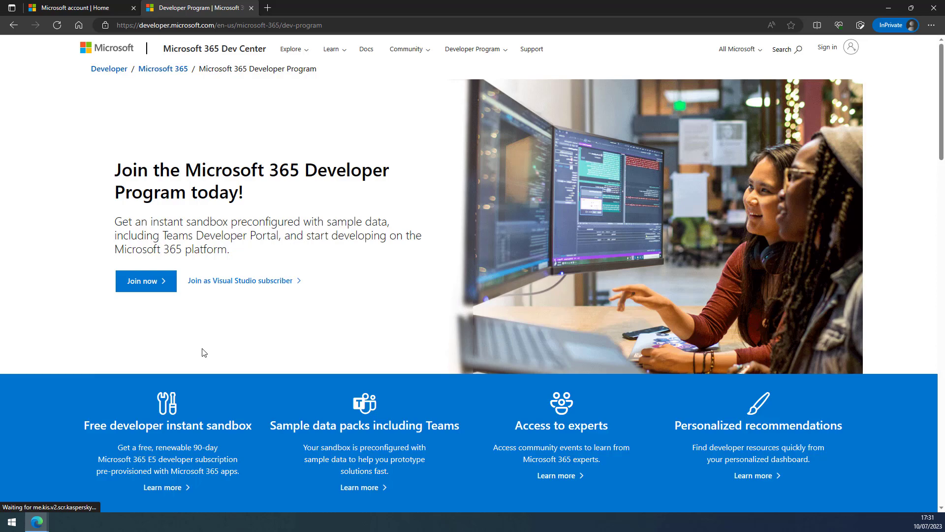
scroll(204, 353, down, 2)
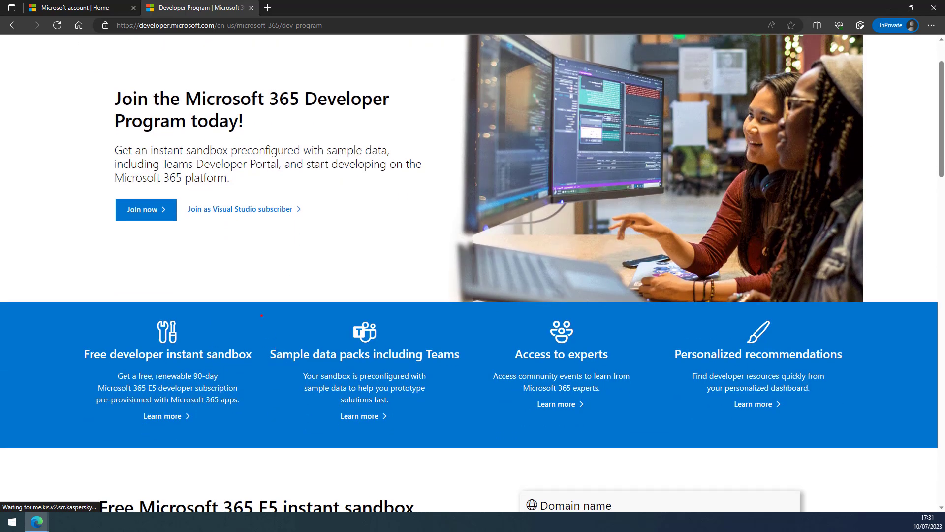
drag(863, 427, 881, 429)
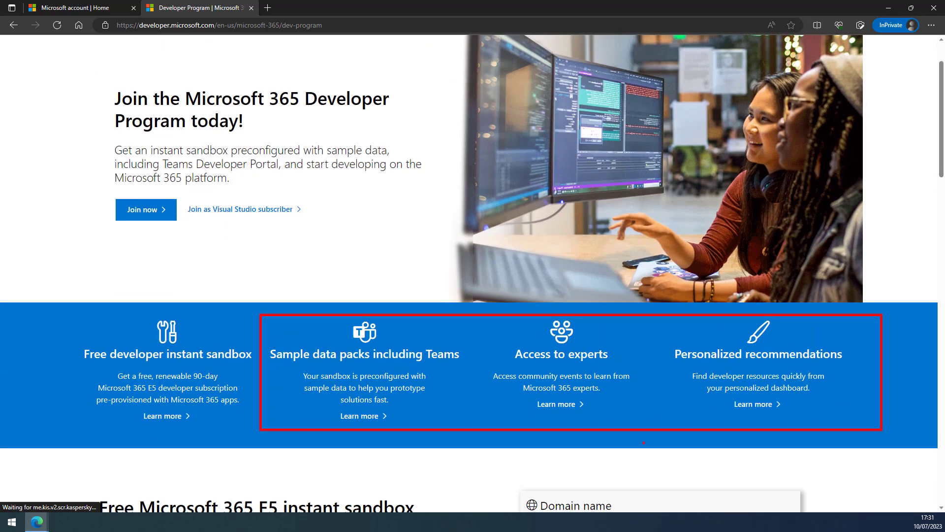
key(Escape)
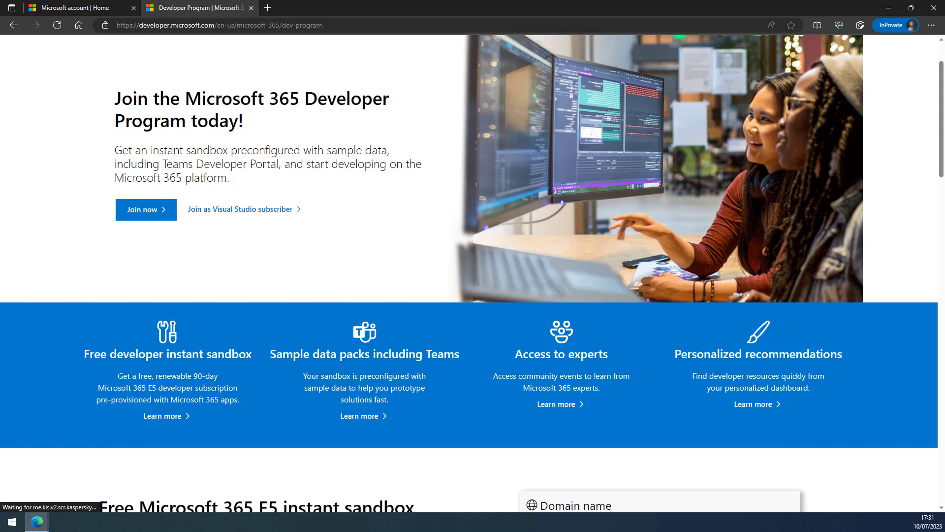
scroll(361, 277, down, 7)
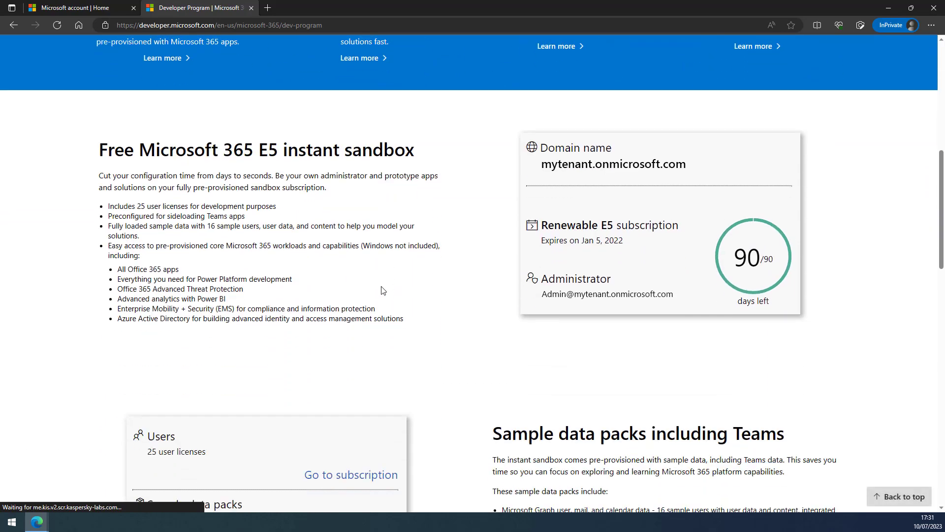
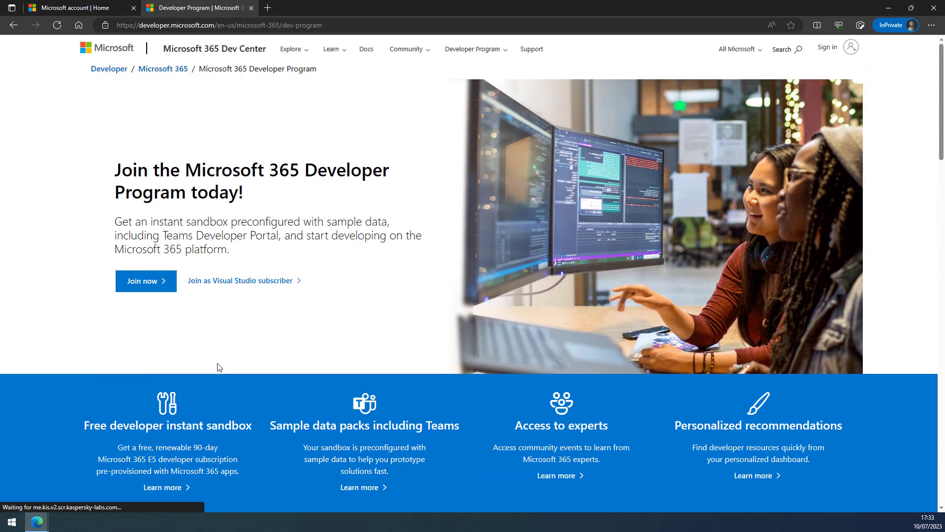
Step: Use Join now on the Developer Program page to open its country, company and language sign-up form
click(143, 280)
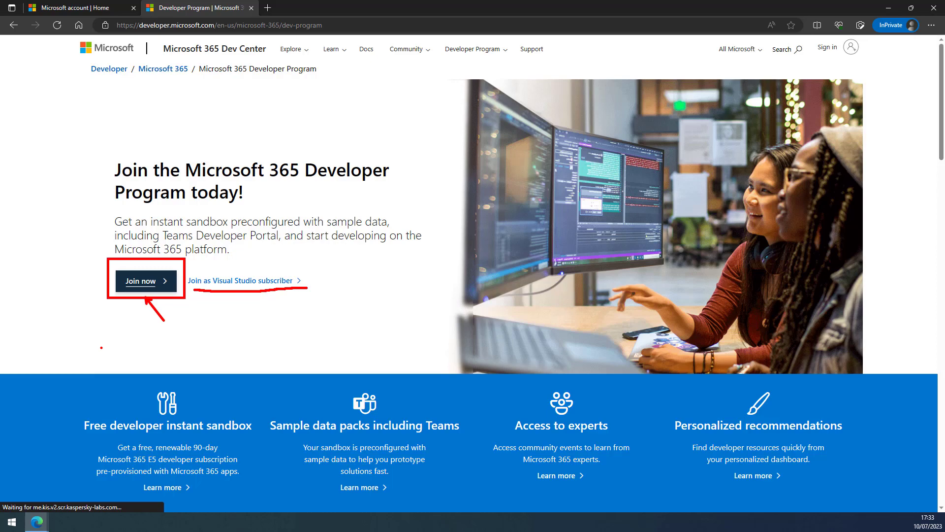
click(132, 286)
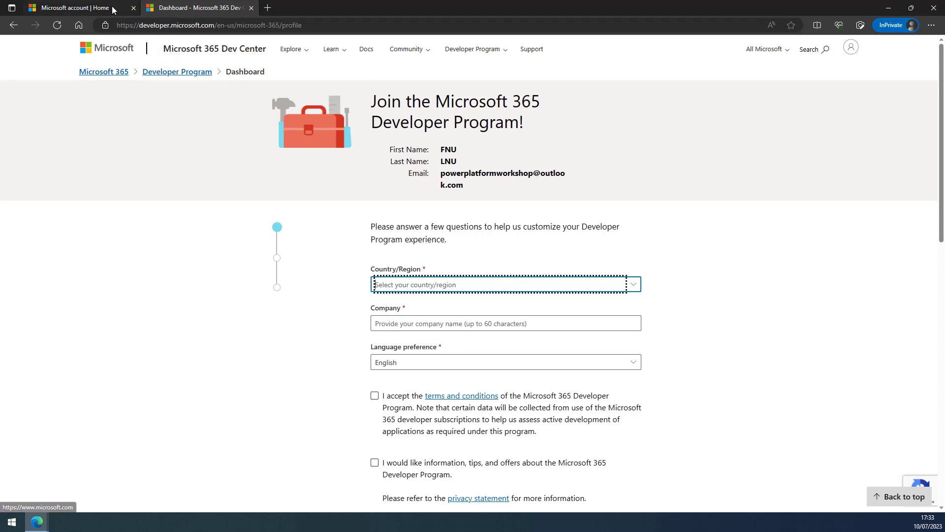
Step: Sign the current Microsoft account out of Edge and close the leftover sign-out tab
click(853, 49)
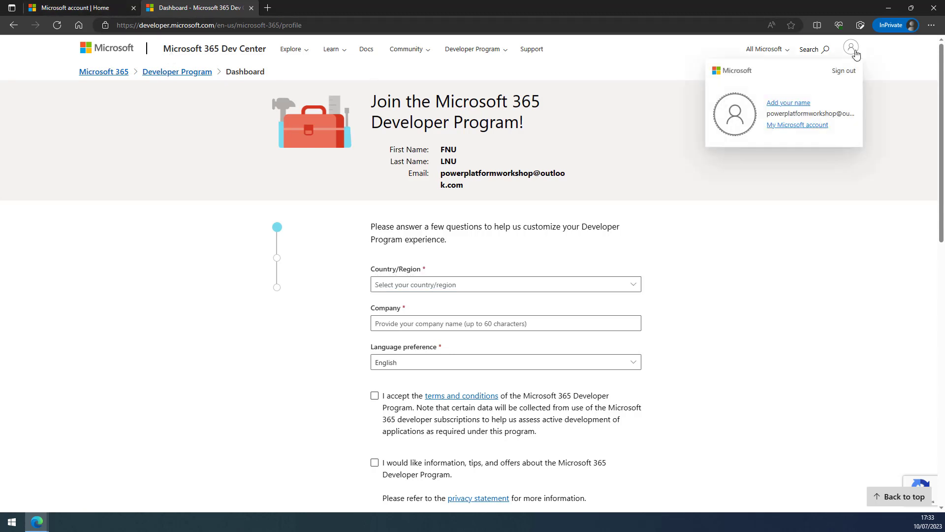
click(843, 74)
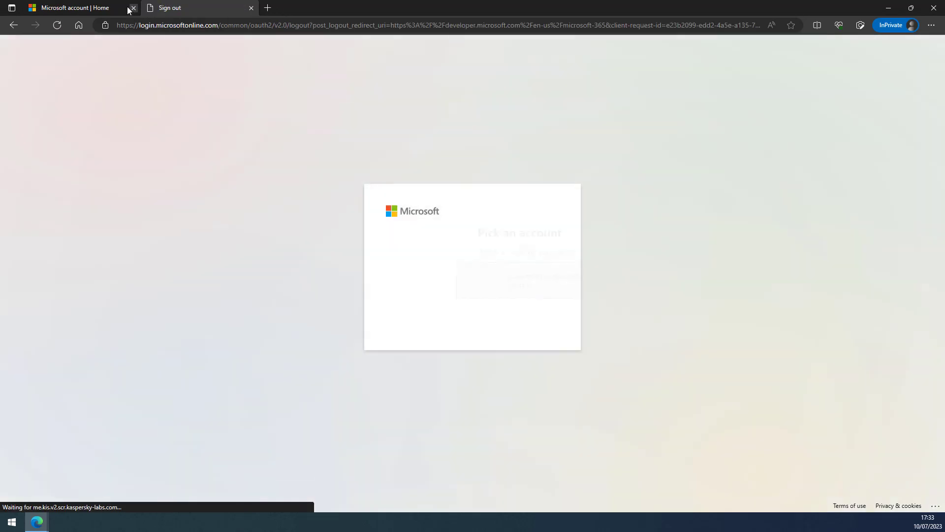
click(124, 8)
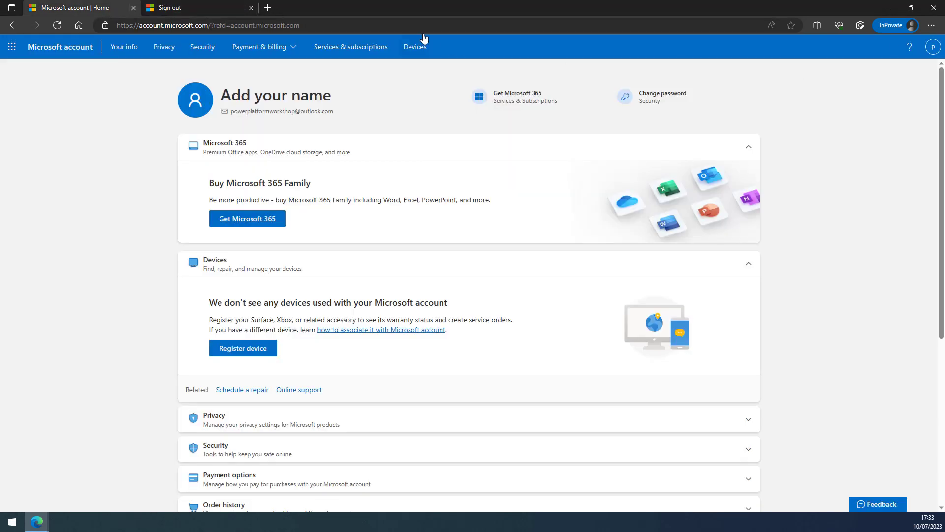
click(933, 47)
click(916, 73)
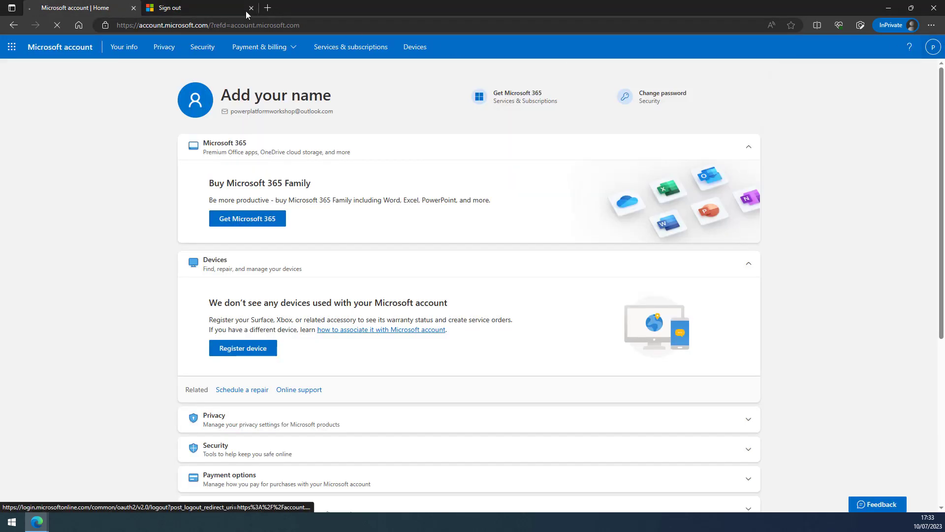
click(134, 8)
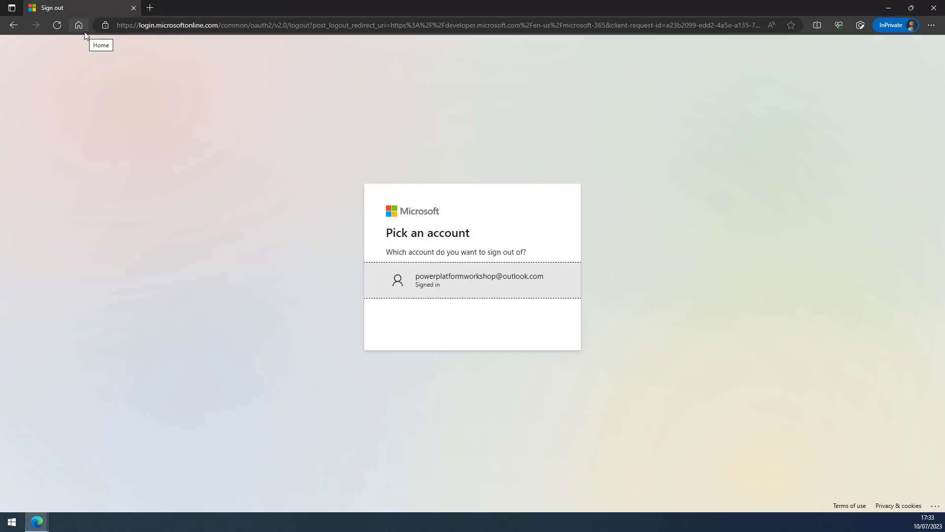
click(464, 286)
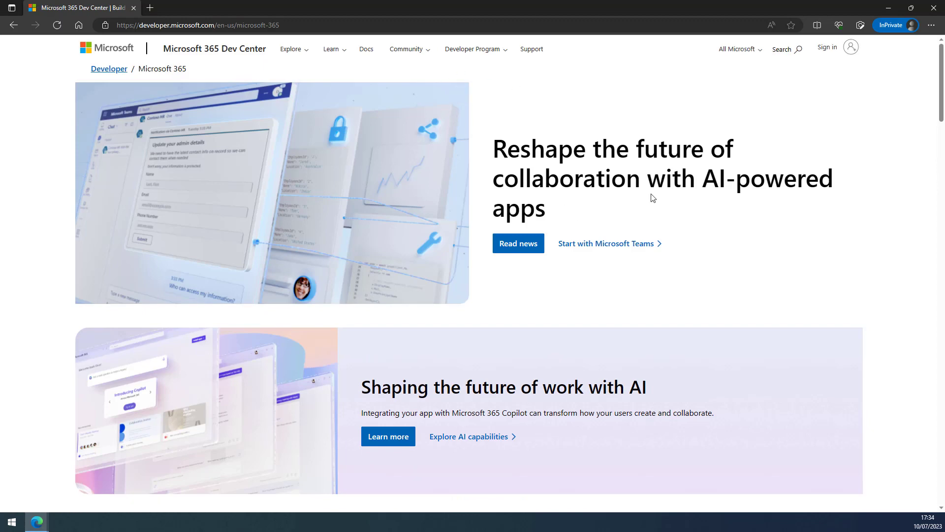
Step: Return to the Developer Program join page and start joining again
click(474, 49)
click(477, 74)
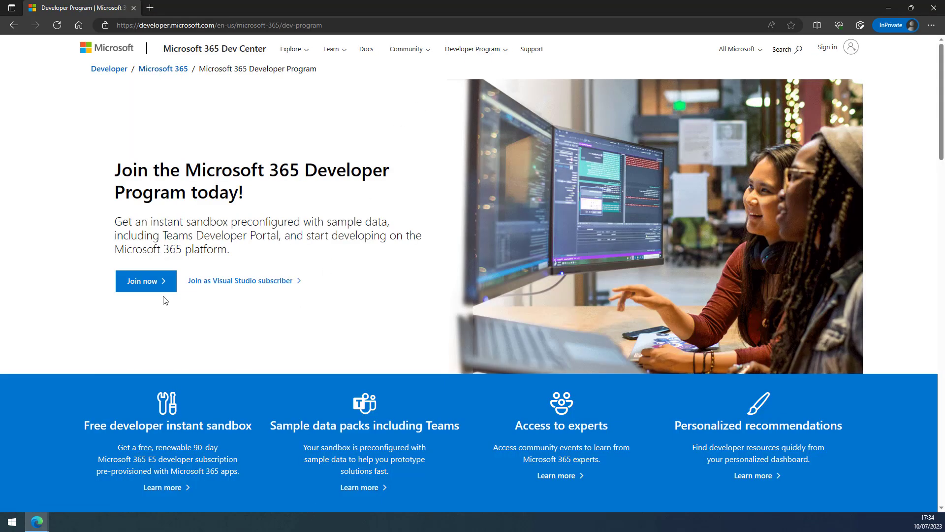
click(159, 287)
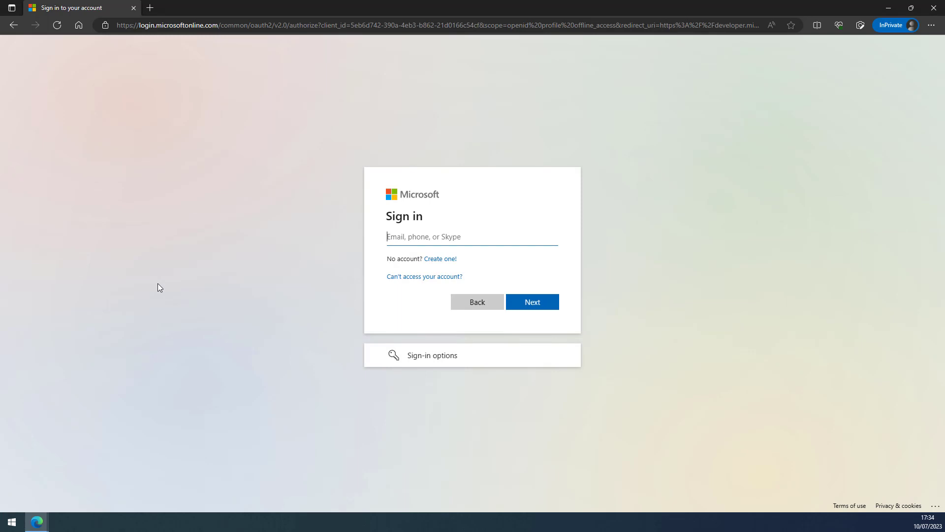
Step: Replace the mistyped e-mail with the correct account e-mail address and continue to the password step
click(532, 302)
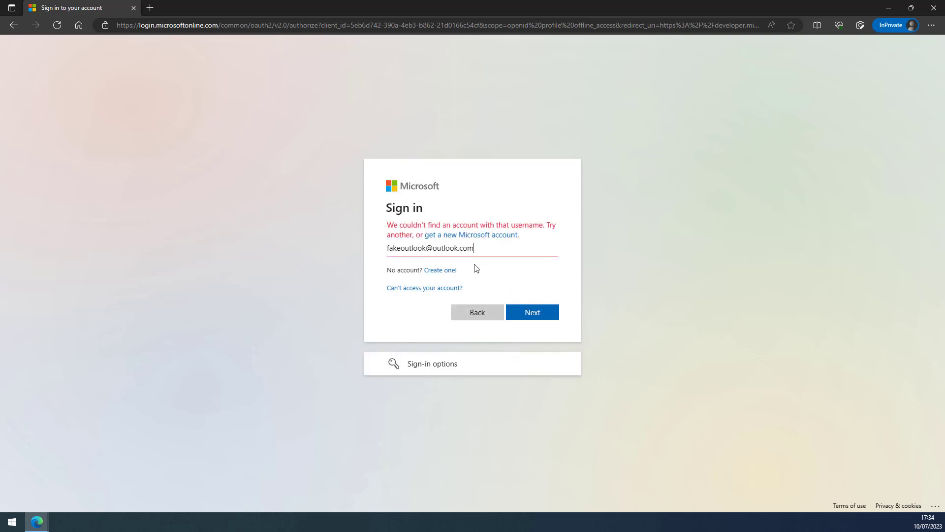
key(ctrl+2)
drag(378, 236, 485, 258)
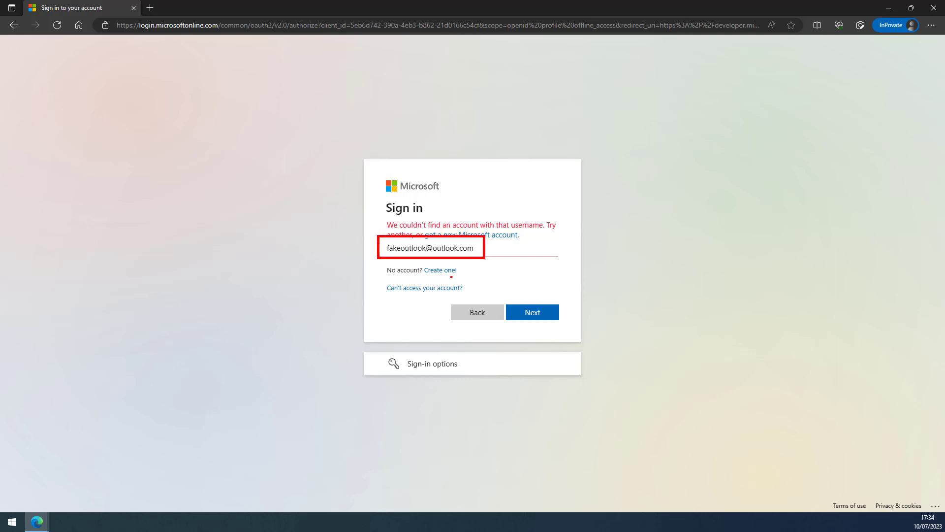
key(Escape)
key(ctrl+2)
drag(460, 224, 541, 244)
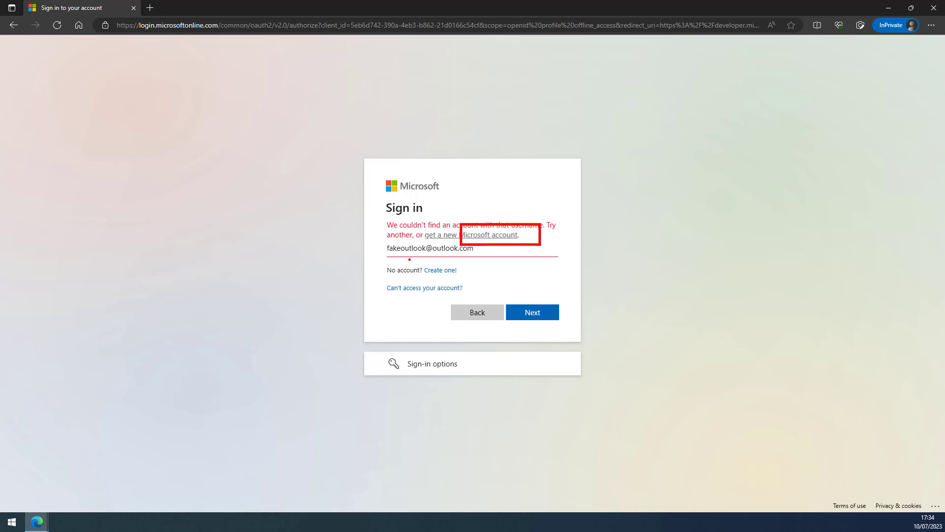
key(Escape)
key(ctrl+a)
key(BackSpace)
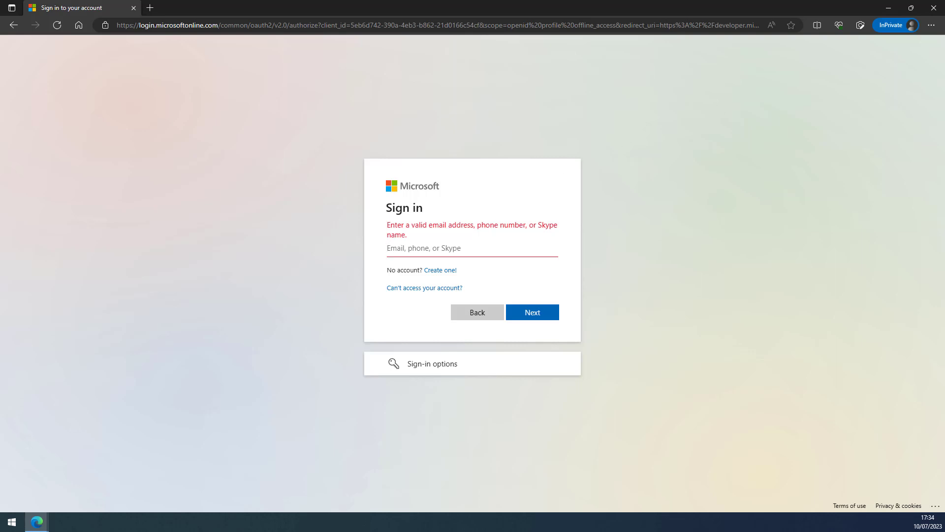
click(487, 250)
key(ctrl+v)
click(542, 303)
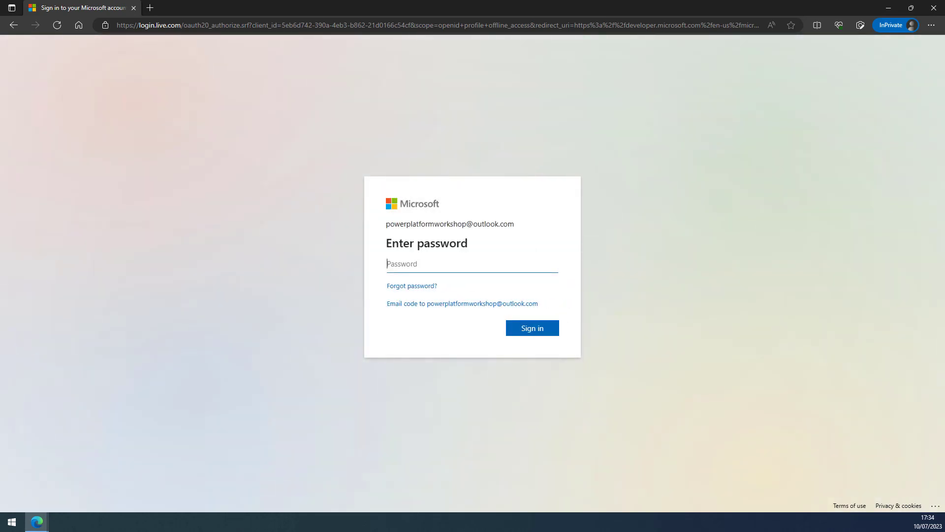
Step: Enter the account password, sign in, and decline staying signed in
click(523, 260)
key(ctrl+v)
click(539, 331)
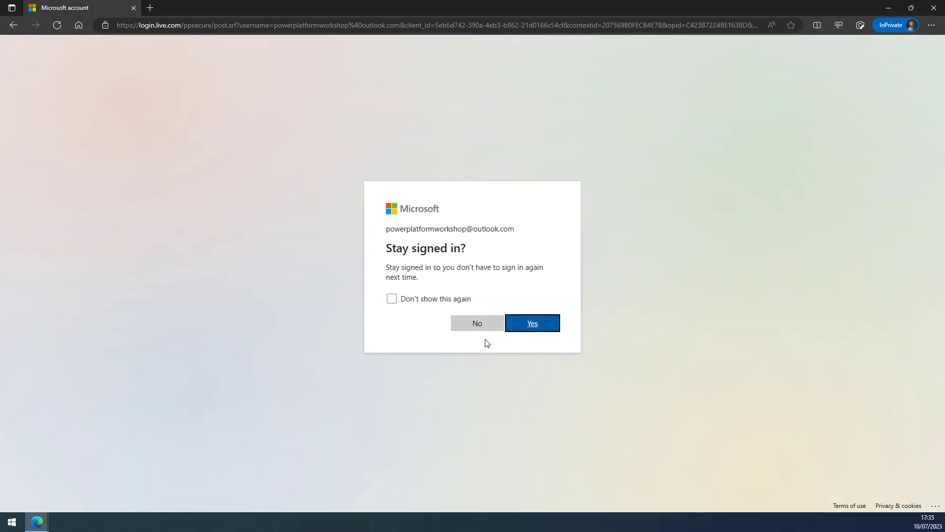
click(477, 328)
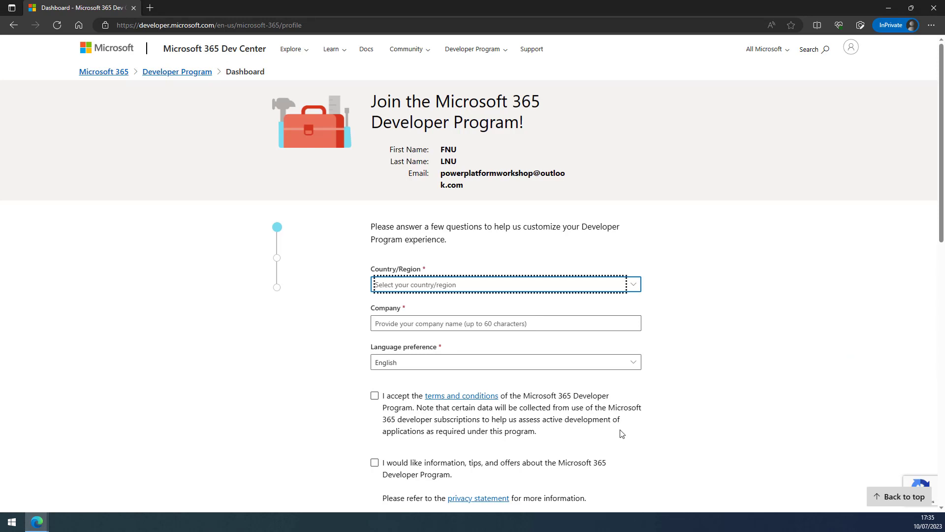
Step: Set the country to Portugal and the company to 'Power Platform Workshop'
click(634, 286)
scroll(634, 288, down, 20)
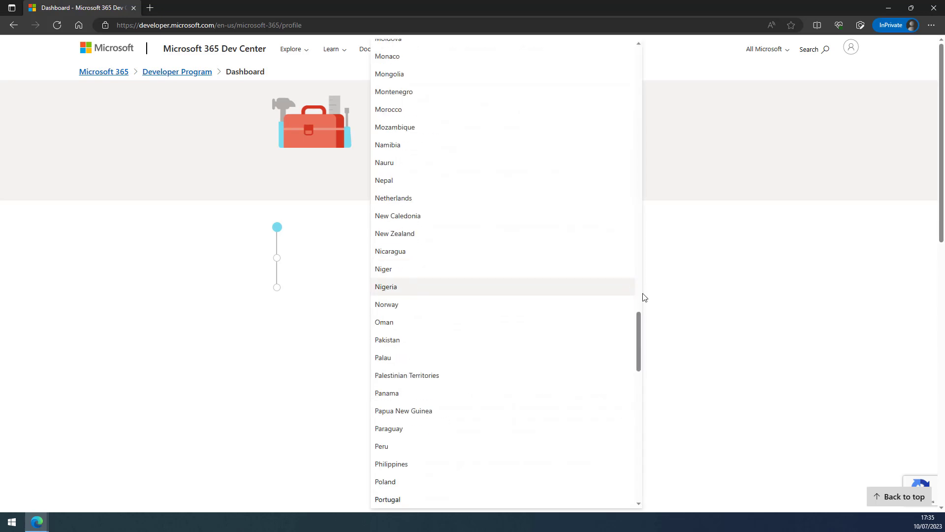
click(487, 498)
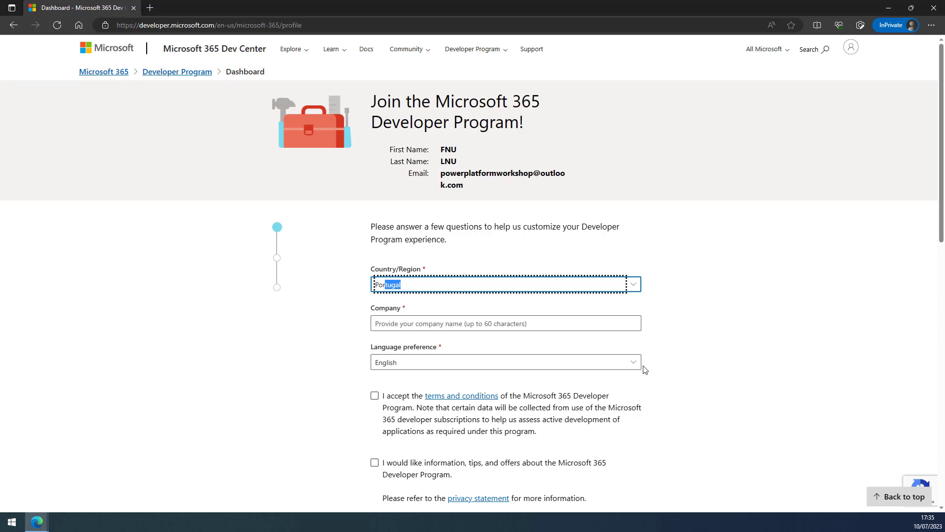
key(Tab)
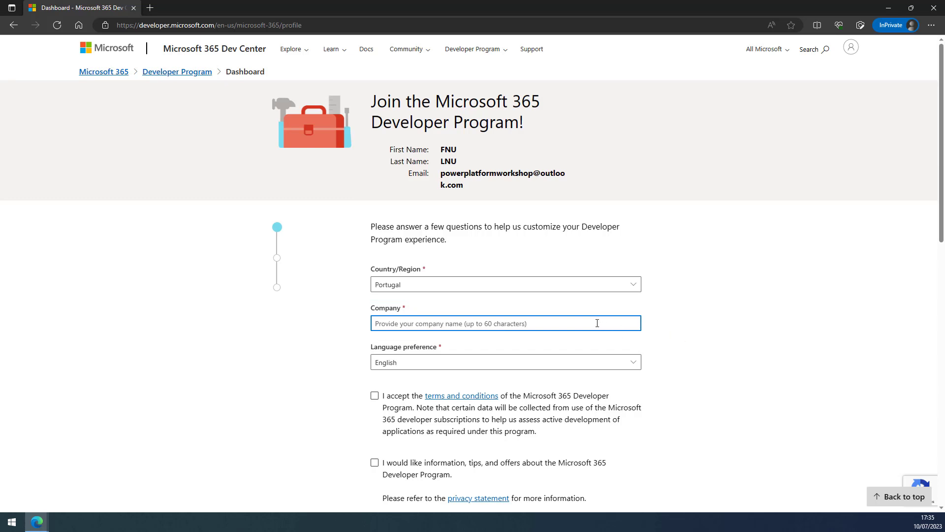
text(P)
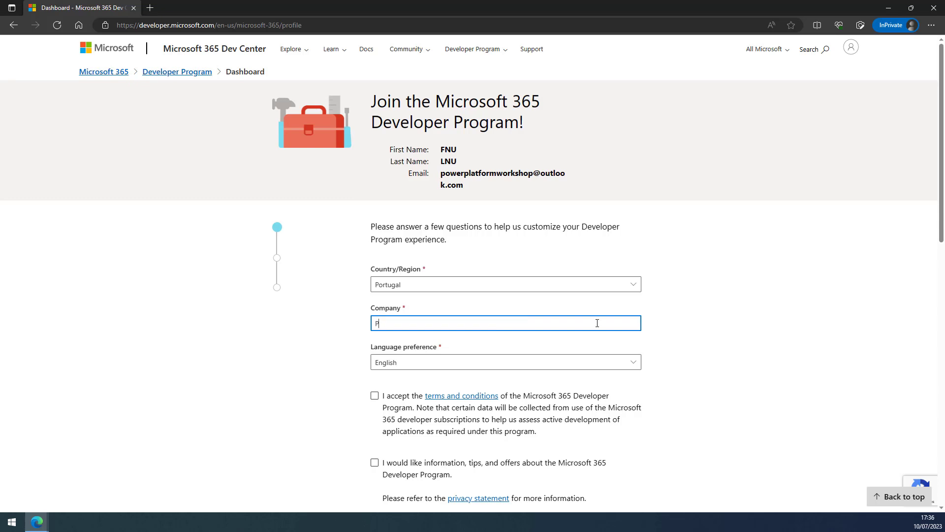
text(ower Platform Workshop)
Step: Review the filled join form and open the Developer Program terms and conditions
key(ctrl+2)
drag(441, 164, 579, 181)
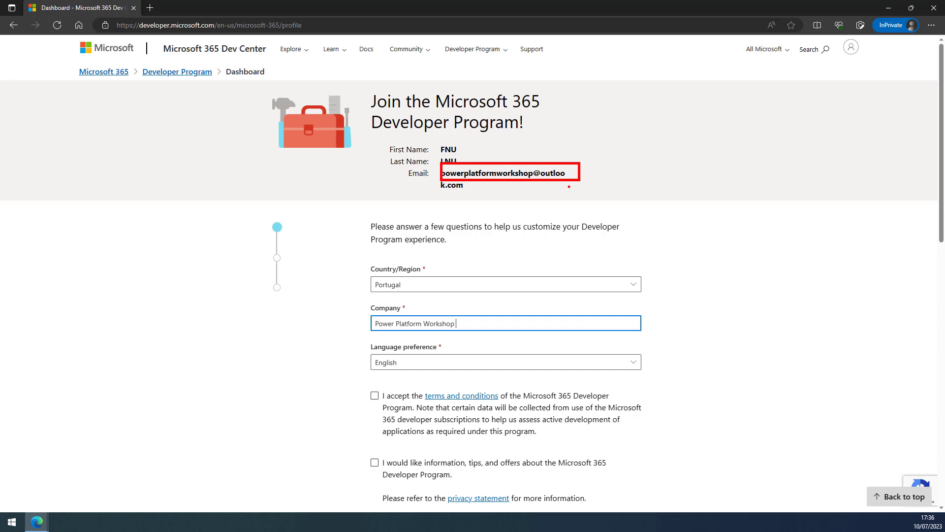
key(Escape)
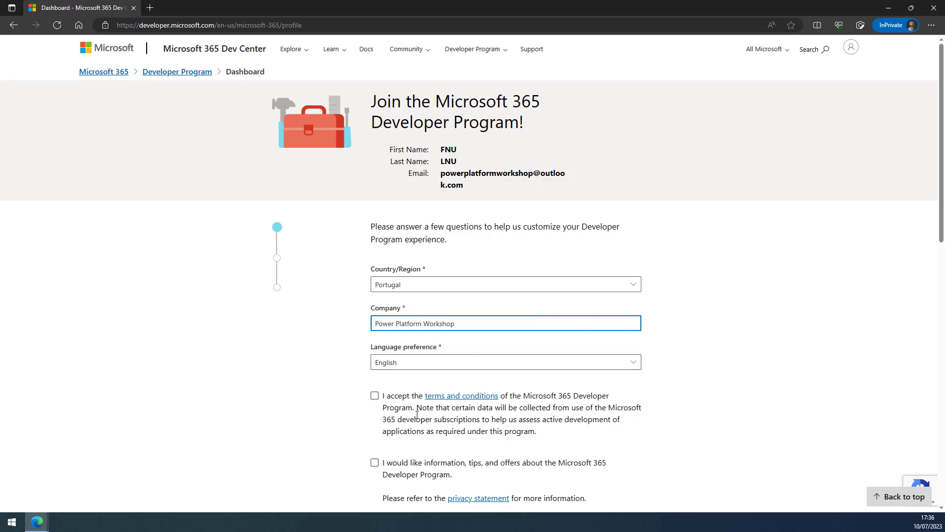
scroll(778, 322, down, 4)
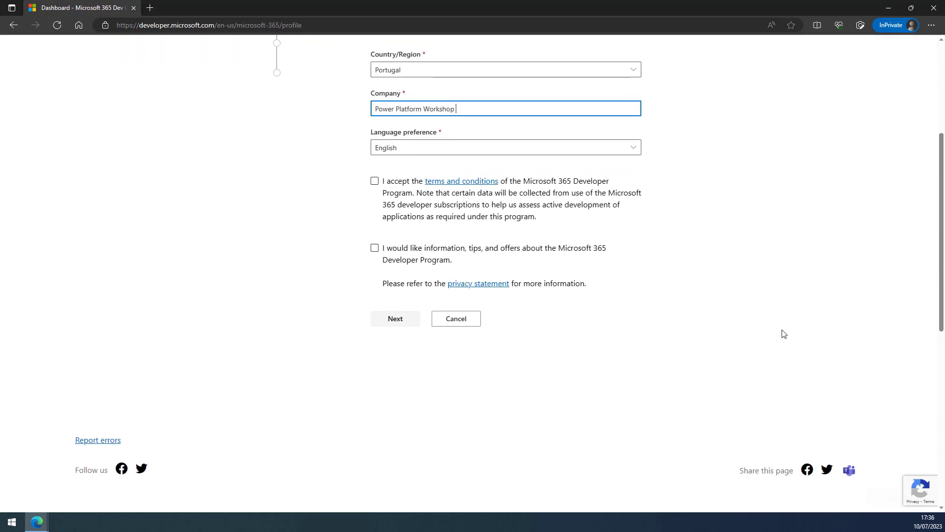
scroll(768, 328, up, 2)
key(ctrl+2)
drag(351, 237, 645, 302)
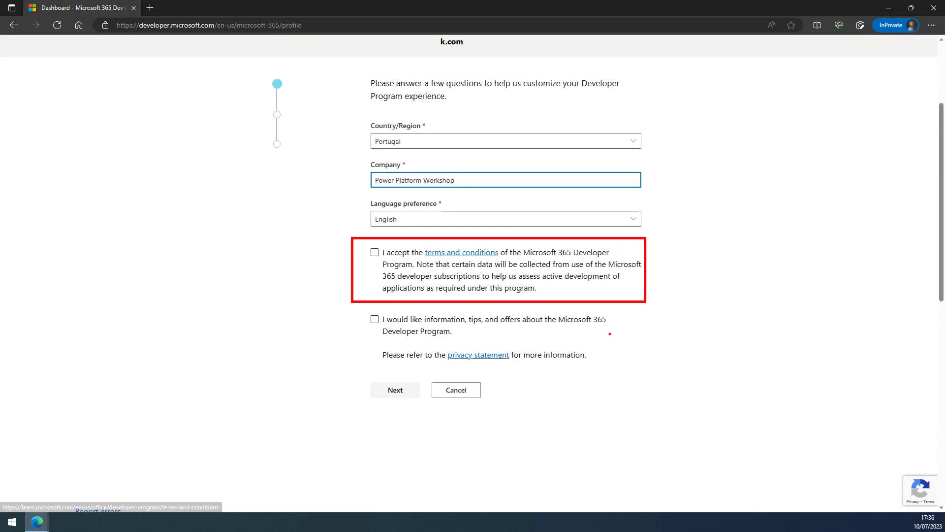
key(Escape)
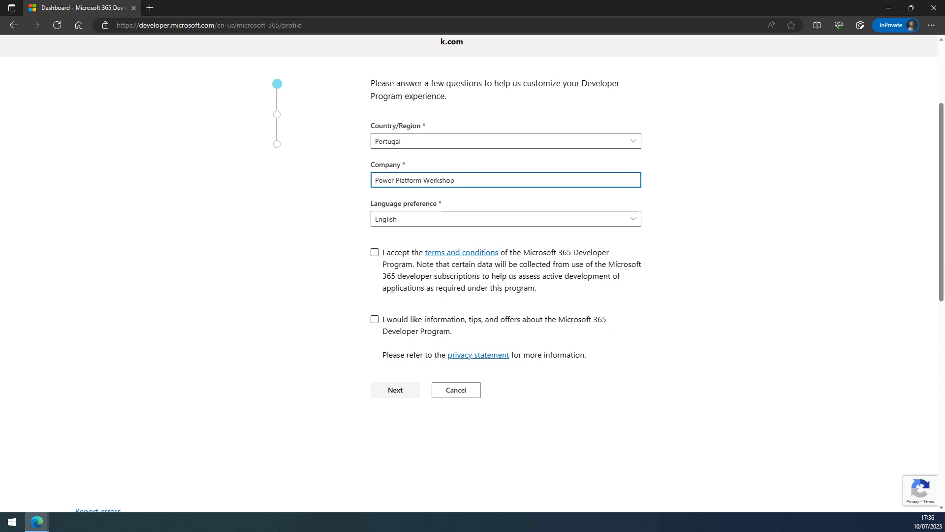
click(477, 252)
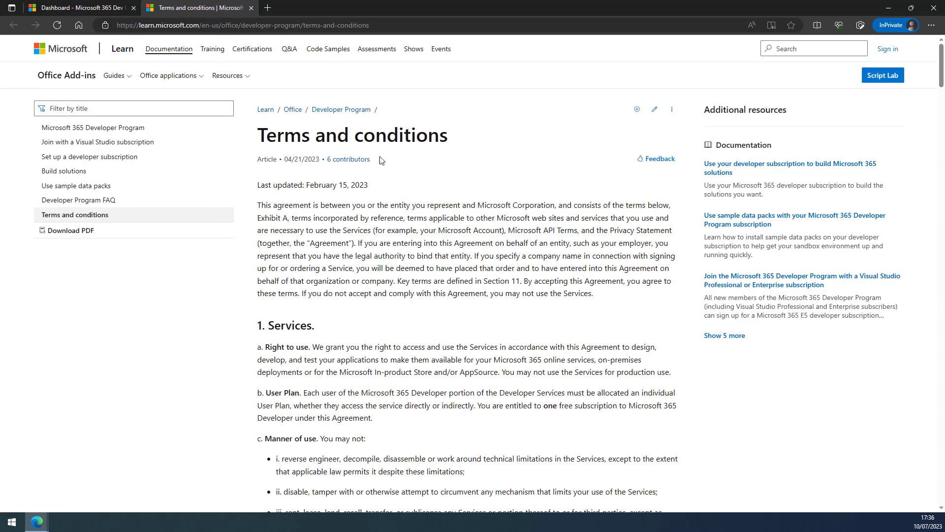
Step: Read through the Developer Program terms and conditions, then close their tab
scroll(400, 172, down, 2)
scroll(408, 167, up, 2)
key(ctrl+2)
drag(387, 171, 245, 199)
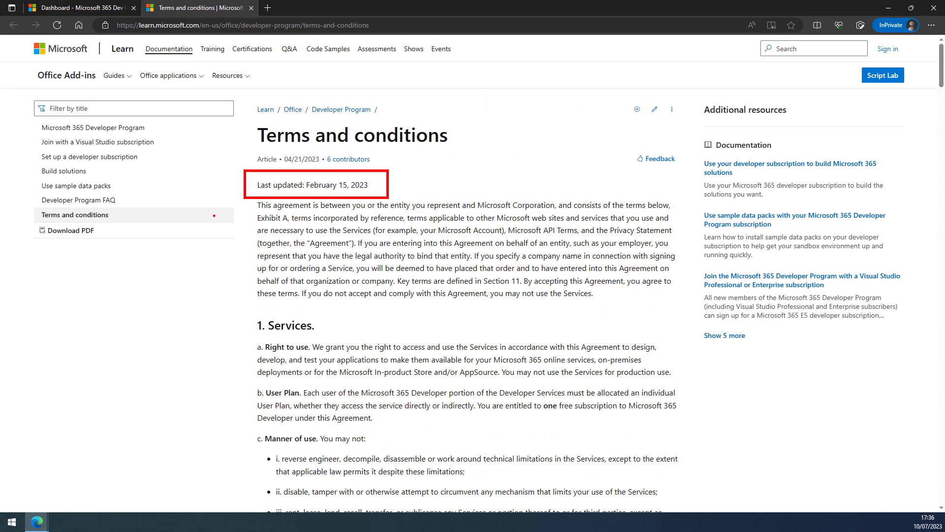
key(Escape)
scroll(383, 282, down, 6)
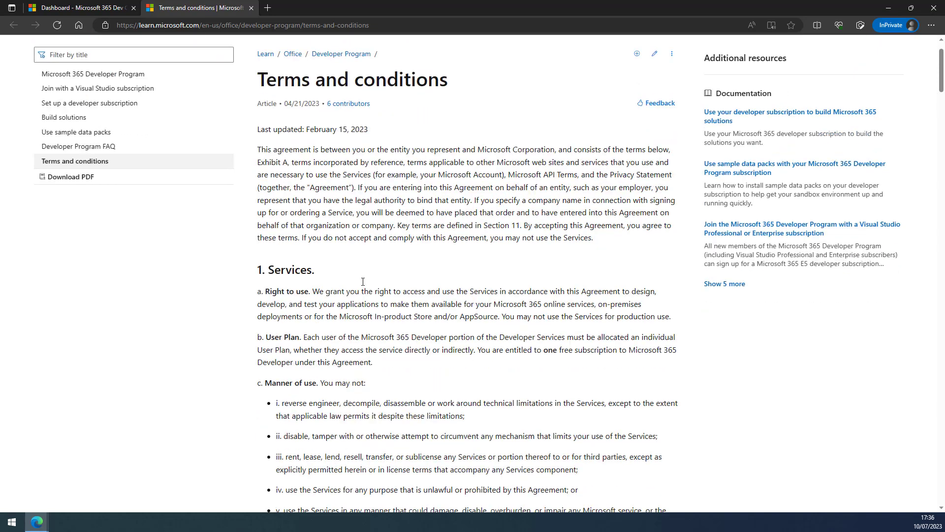
scroll(383, 282, down, 12)
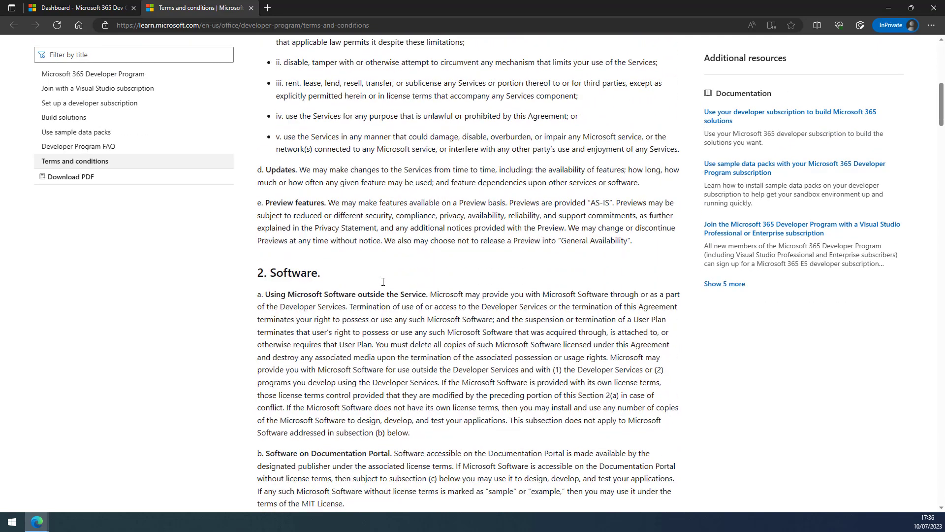
scroll(383, 280, down, 4)
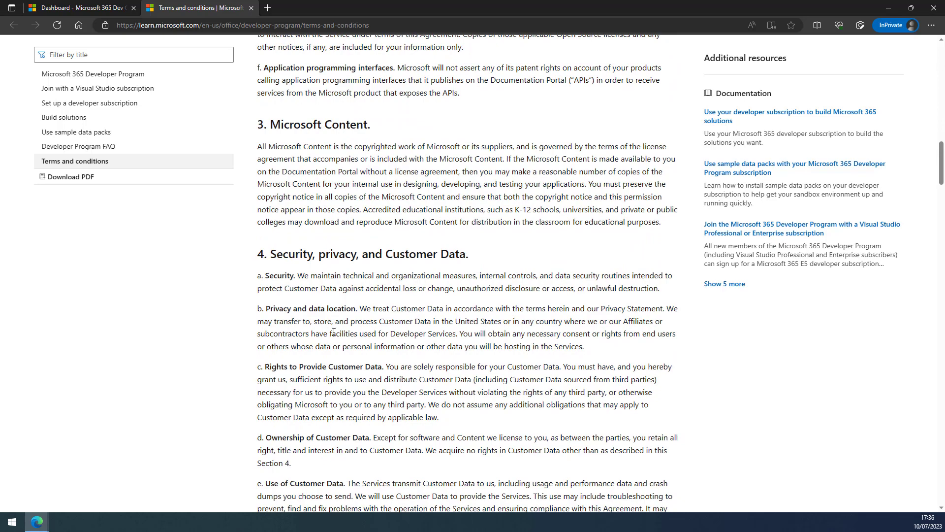
scroll(344, 333, down, 8)
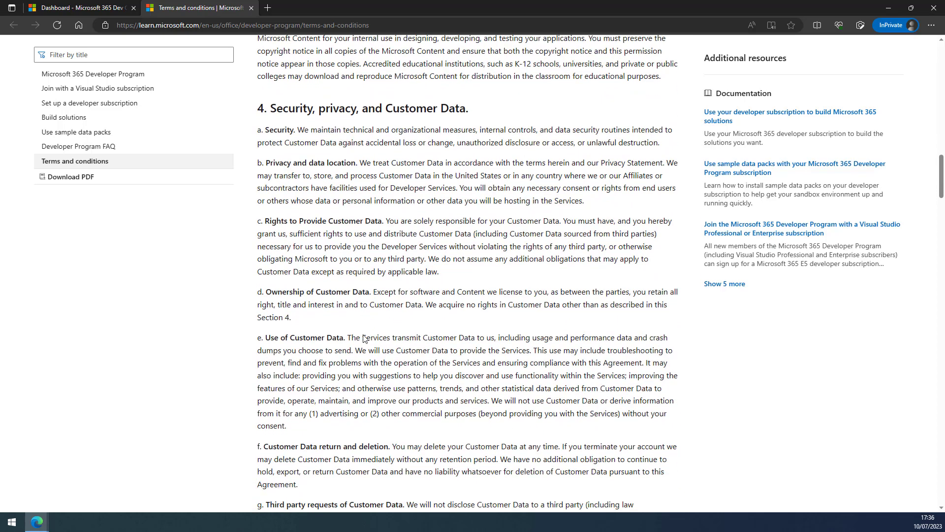
scroll(366, 341, down, 4)
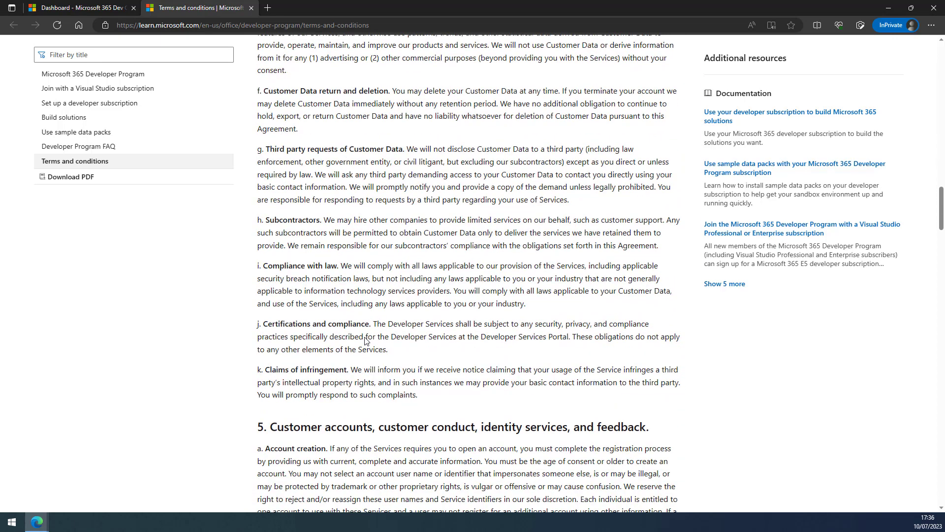
click(251, 8)
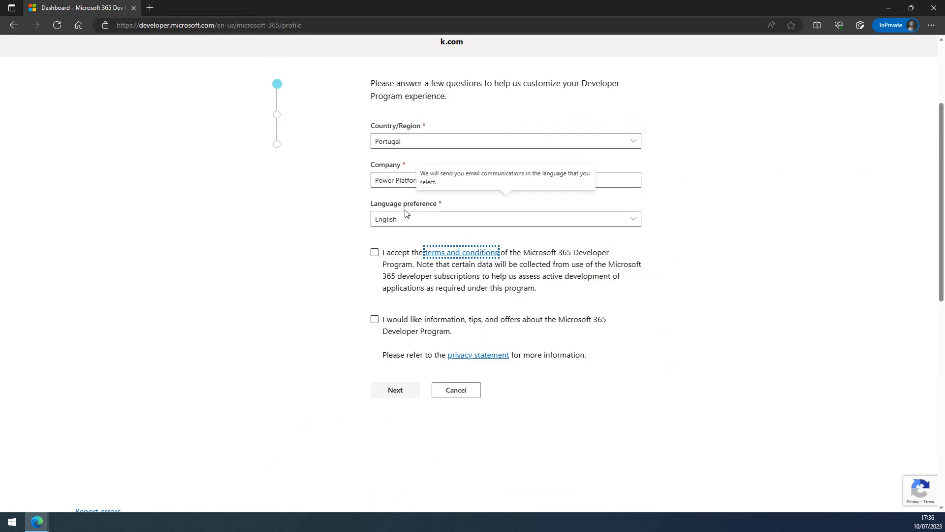
Step: Accept the terms, opt in to tips and offers, and advance to the next question
click(373, 254)
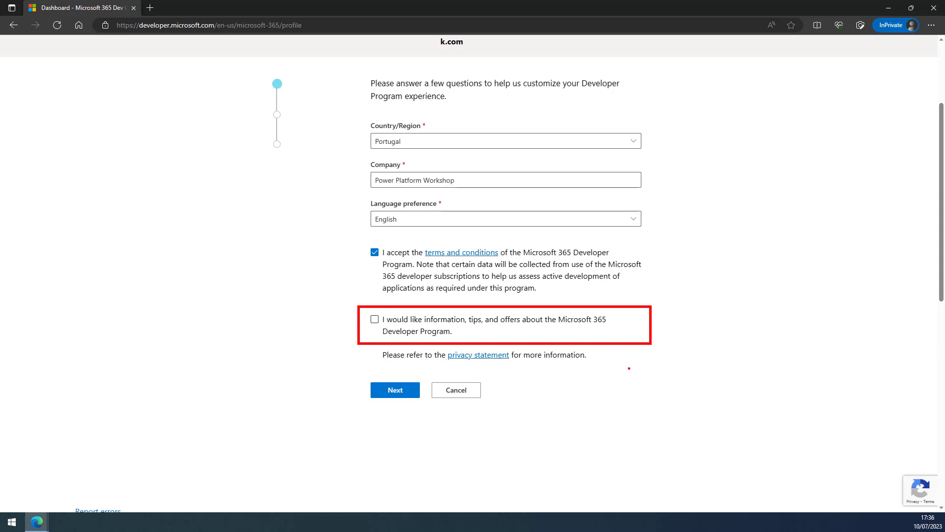
click(375, 319)
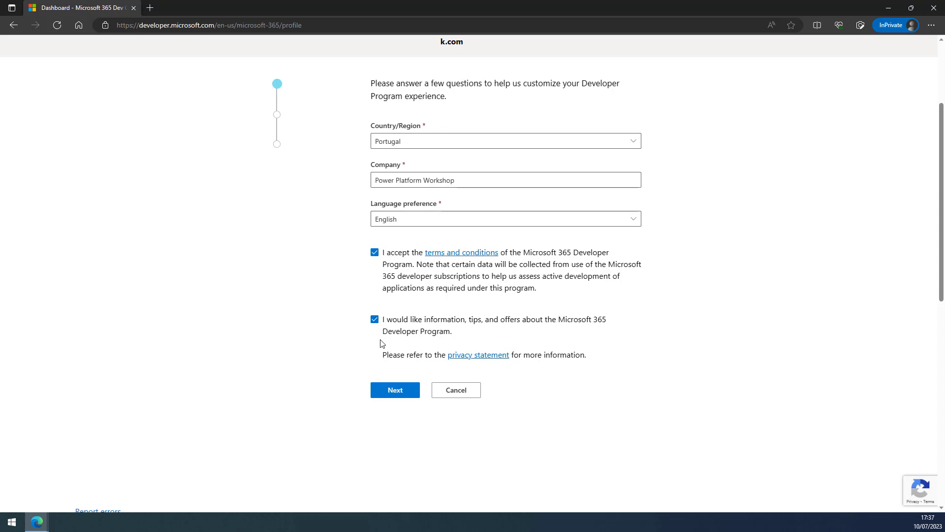
click(380, 388)
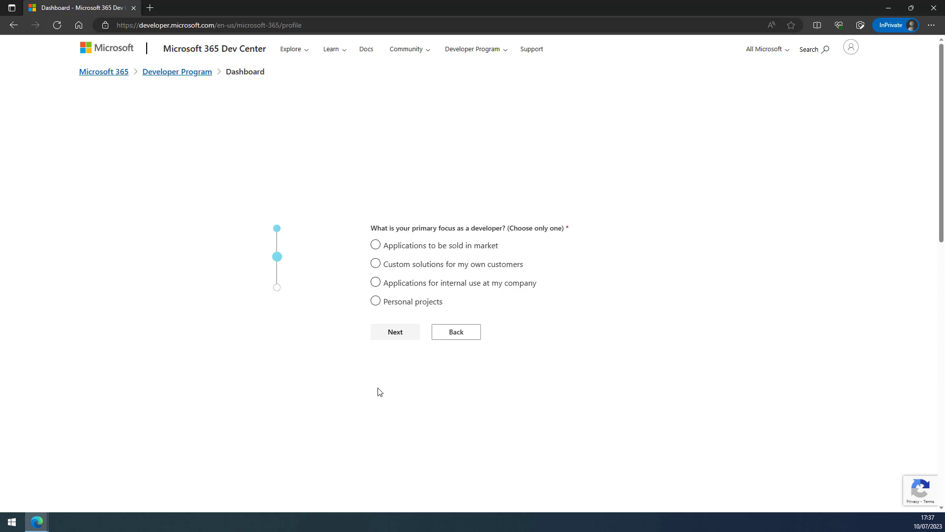
Step: Choose Personal projects as the primary developer focus and continue to the interest areas
key(ctrl+2)
drag(356, 208, 590, 313)
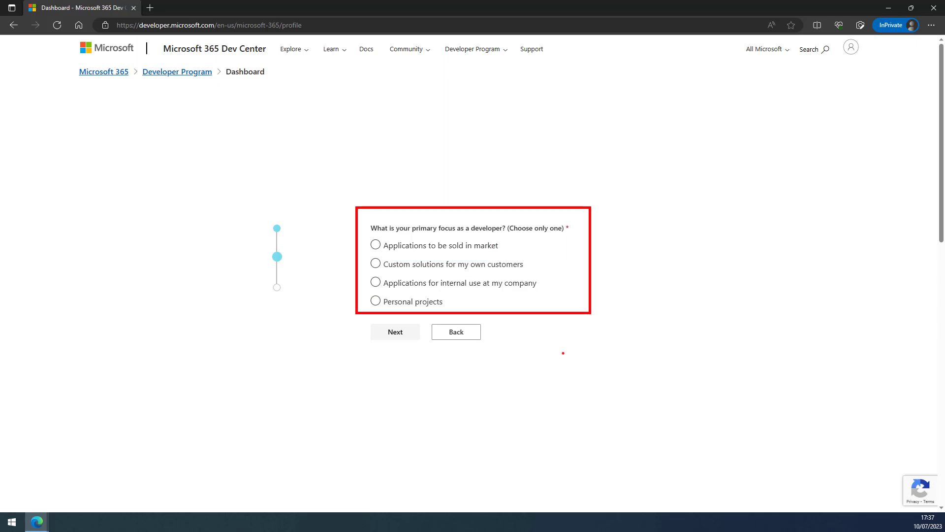
key(Escape)
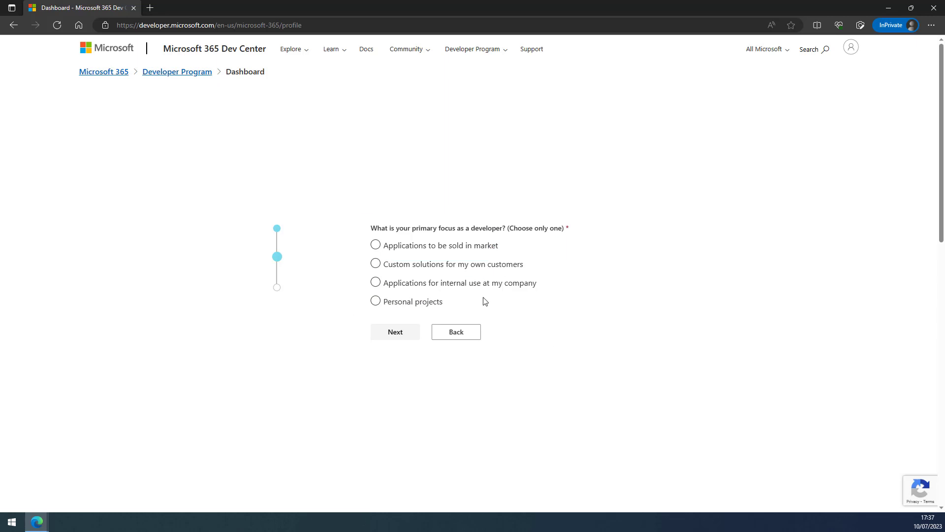
click(433, 245)
click(414, 302)
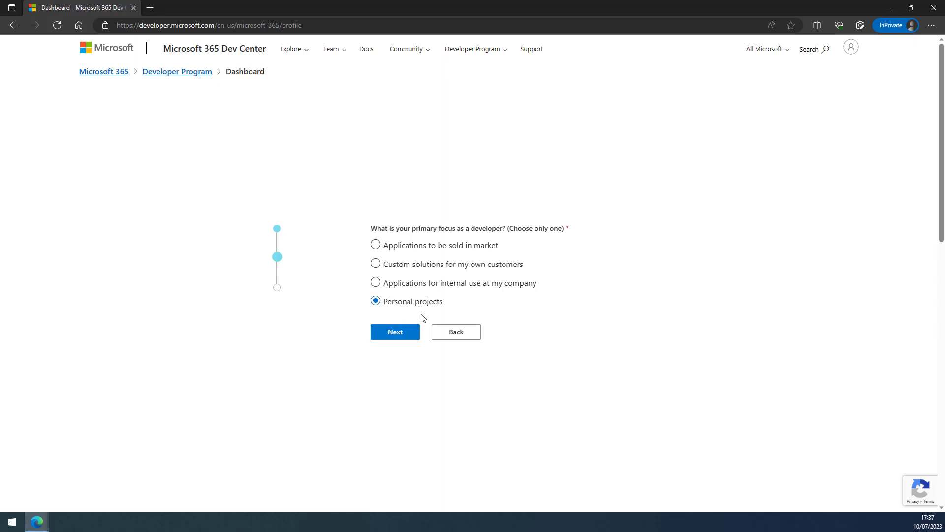
click(413, 335)
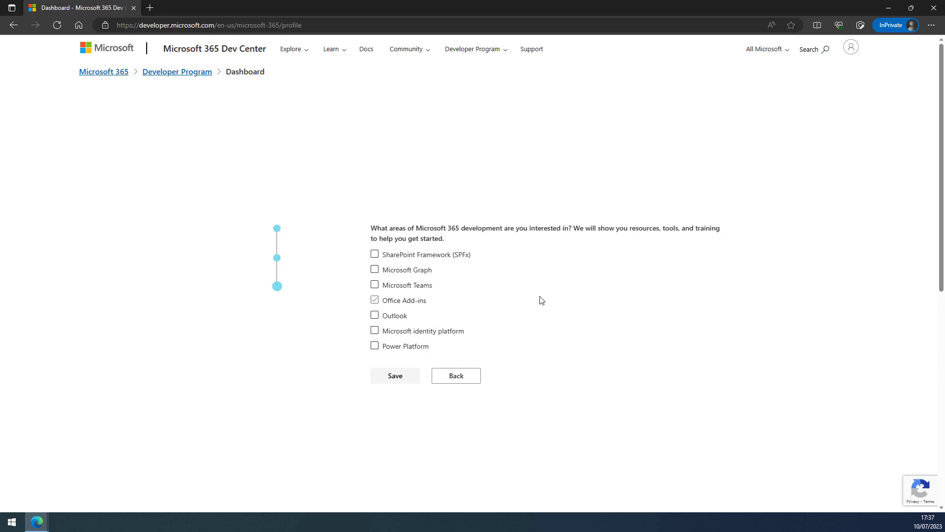
Step: Tick Power Platform as the area of interest and save the developer profile
click(375, 347)
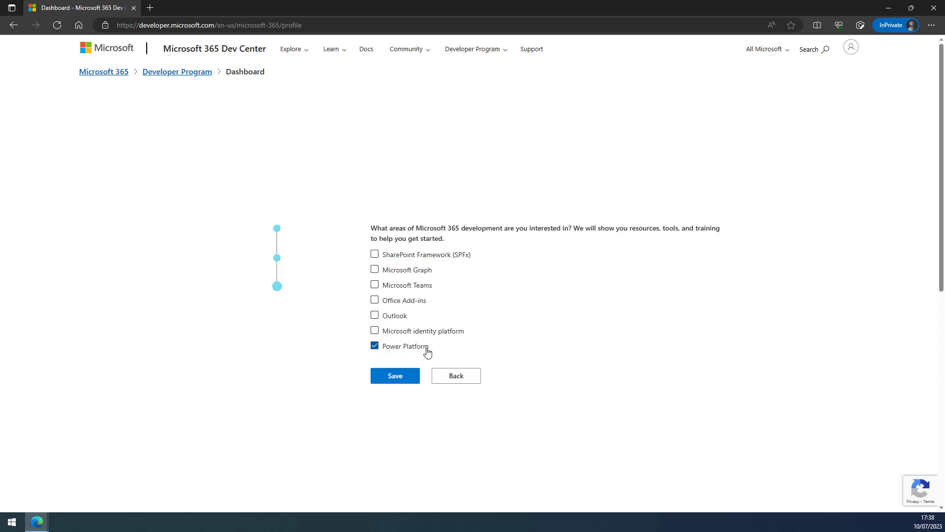
click(413, 377)
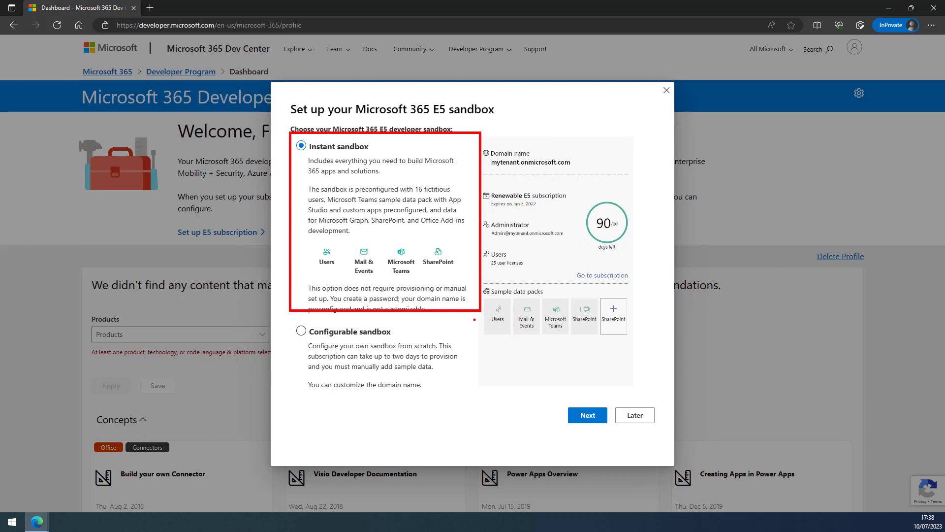
Step: Compare the Instant and Configurable sandbox options, settle on Configurable, and continue to its setup form
click(301, 332)
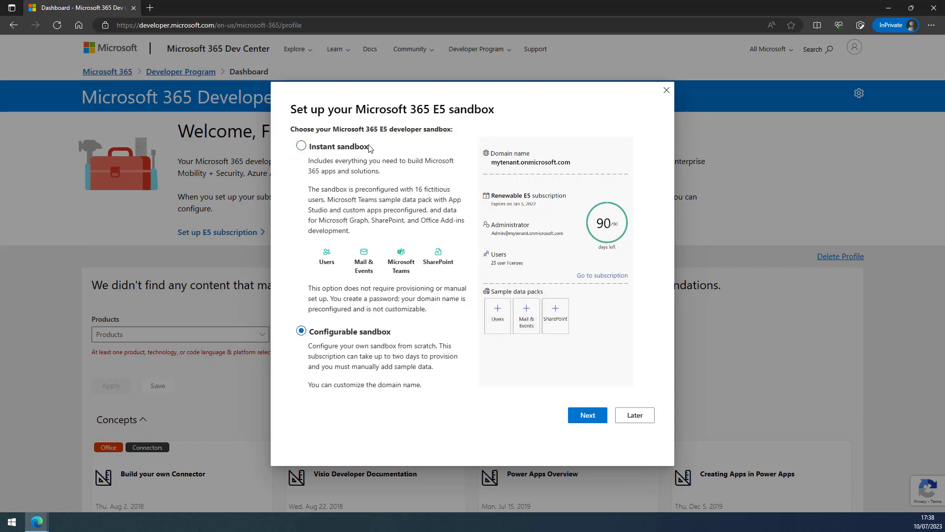
click(353, 147)
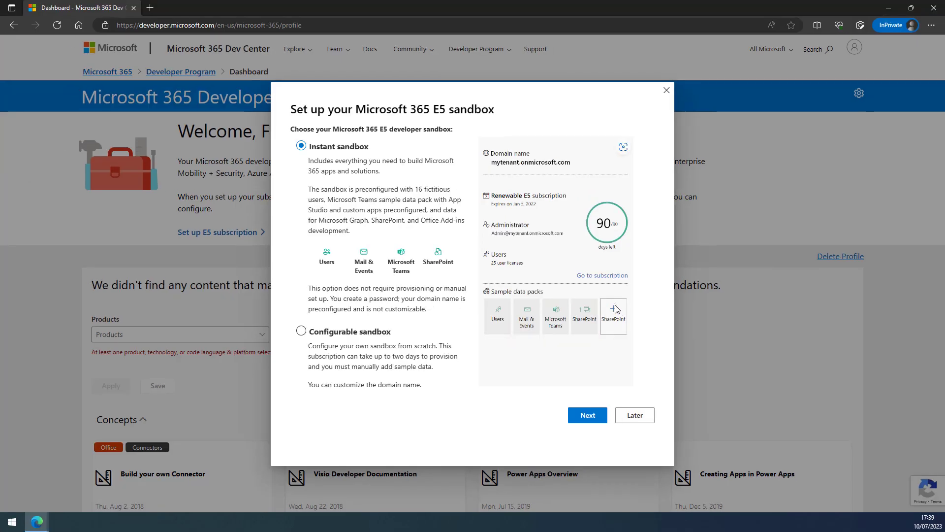
click(301, 331)
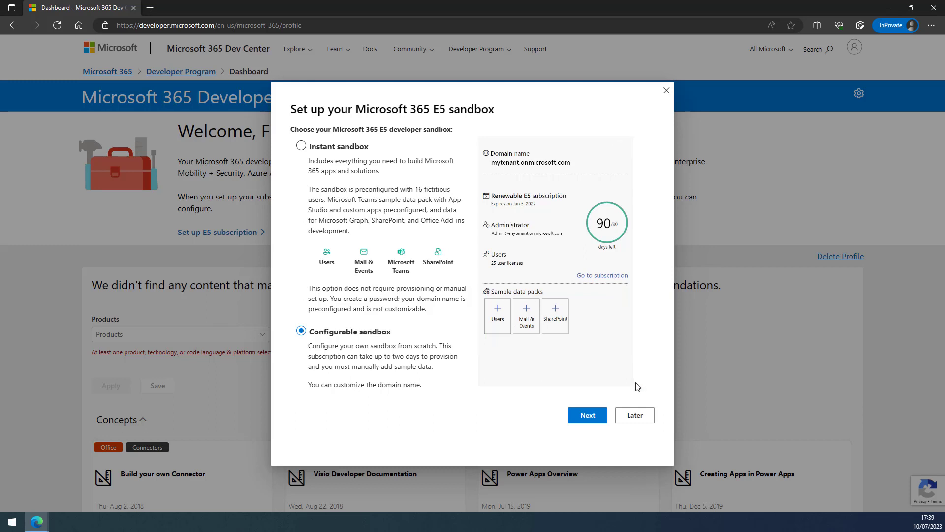
click(597, 422)
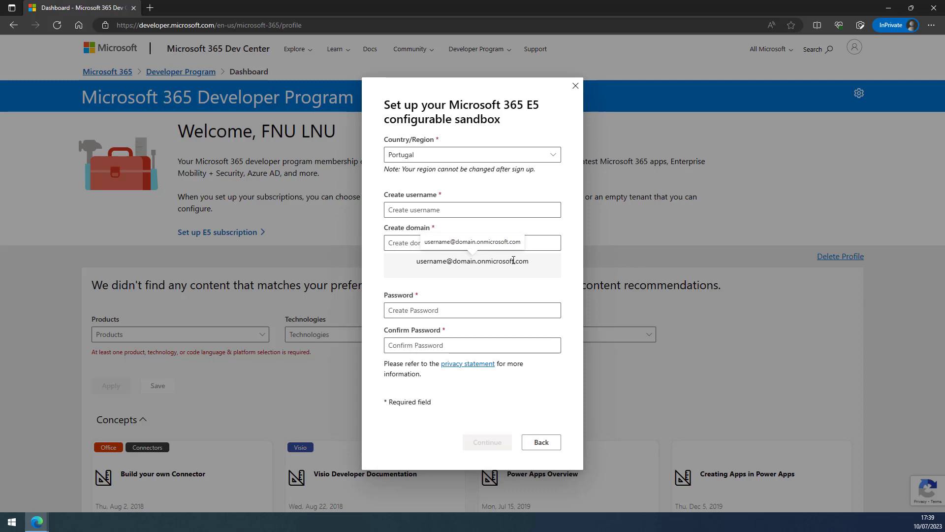
Step: Enter 'admin' as the sandbox username and 'powerplatform' as the domain name
click(539, 216)
text(admin)
click(492, 245)
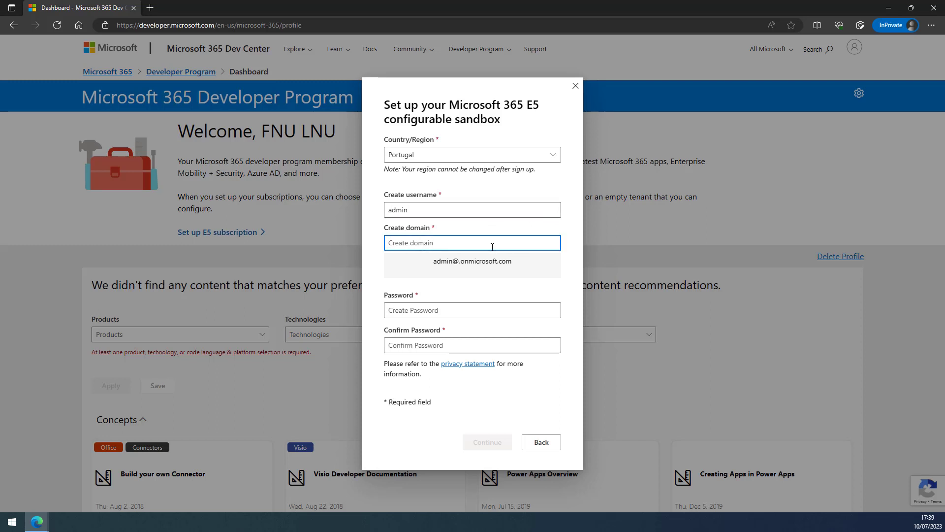
text(po)
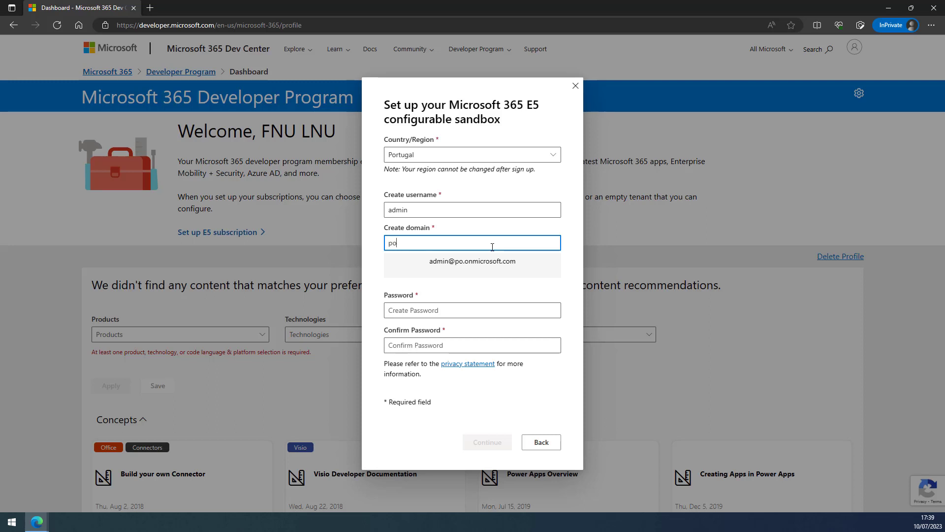
text(werplatform)
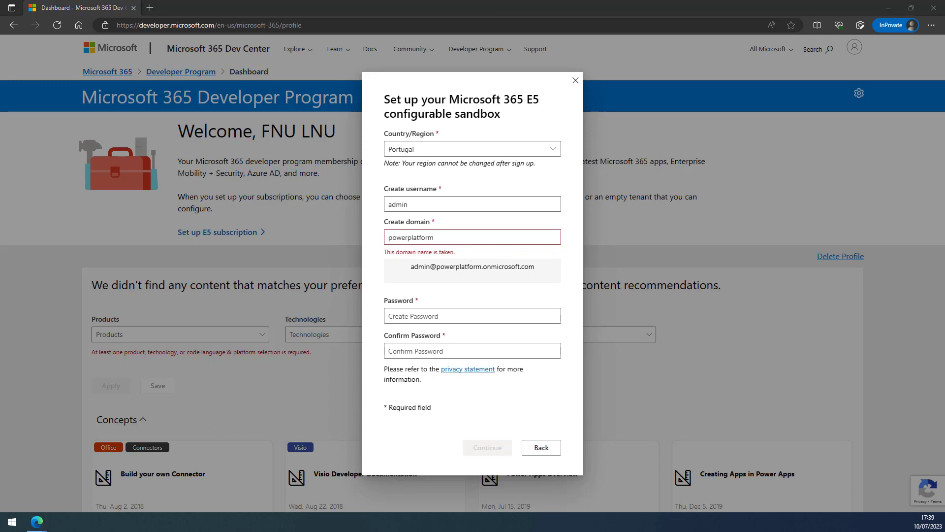
Step: Try alternative domain names powerplatformworkshop and ppworkshop after powerplatform proves taken
double_click(478, 236)
text(powerplatformworkshop)
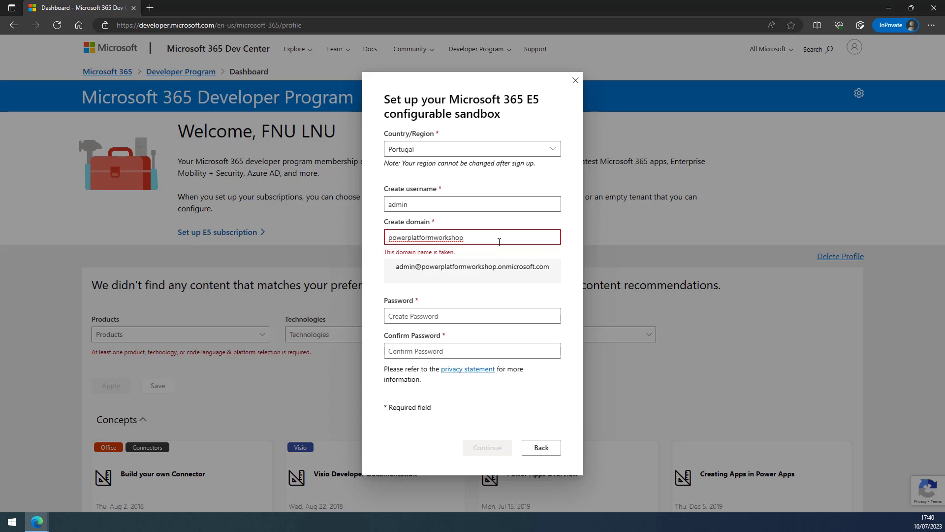
key(ctrl+2)
drag(556, 257, 418, 280)
key(Escape)
drag(434, 237, 344, 233)
text(pp)
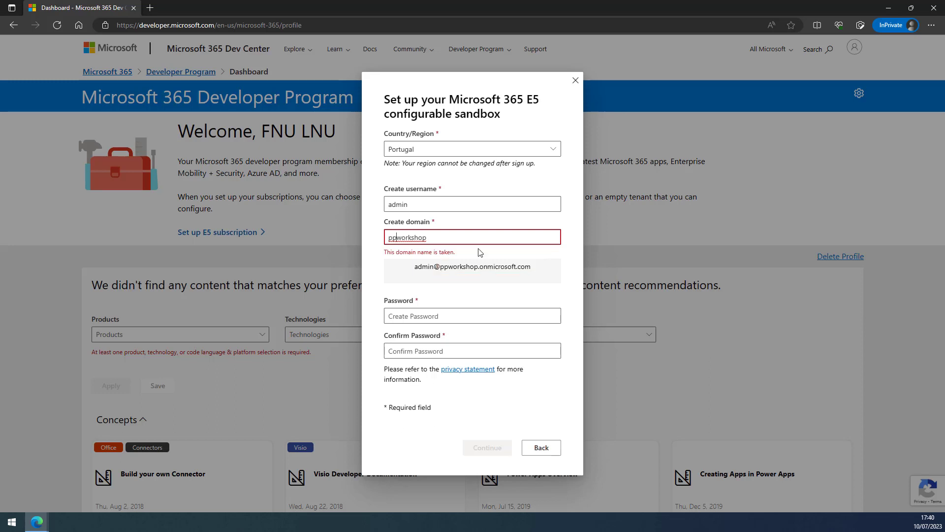
Step: Settle on the free domain powerusersworkshop, fill in the password, and submit the sandbox details
double_click(397, 237)
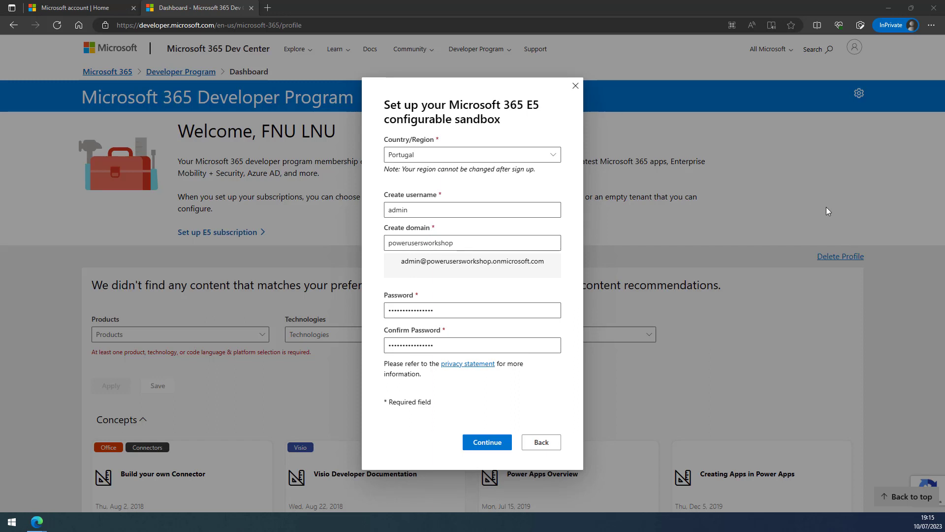
click(494, 440)
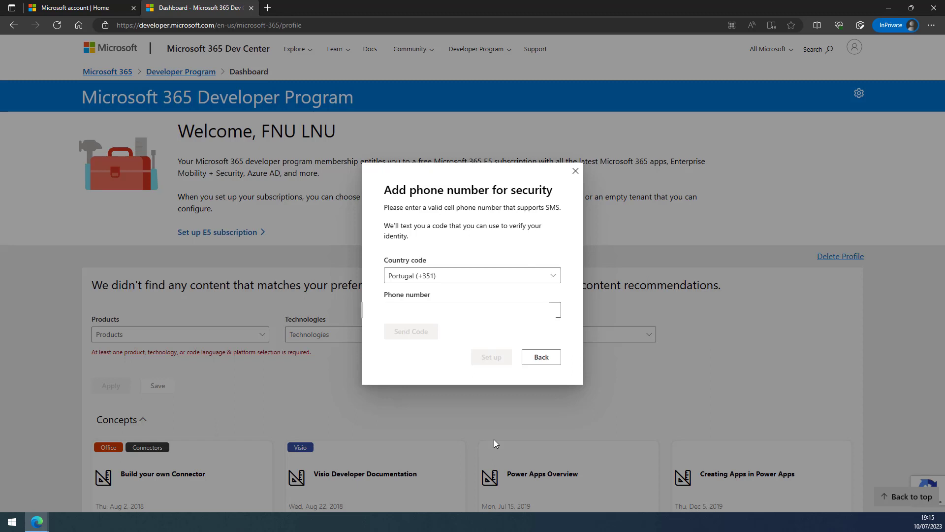
Step: Enter the mobile phone number for security verification and send a verification code to it
click(447, 310)
text(*********)
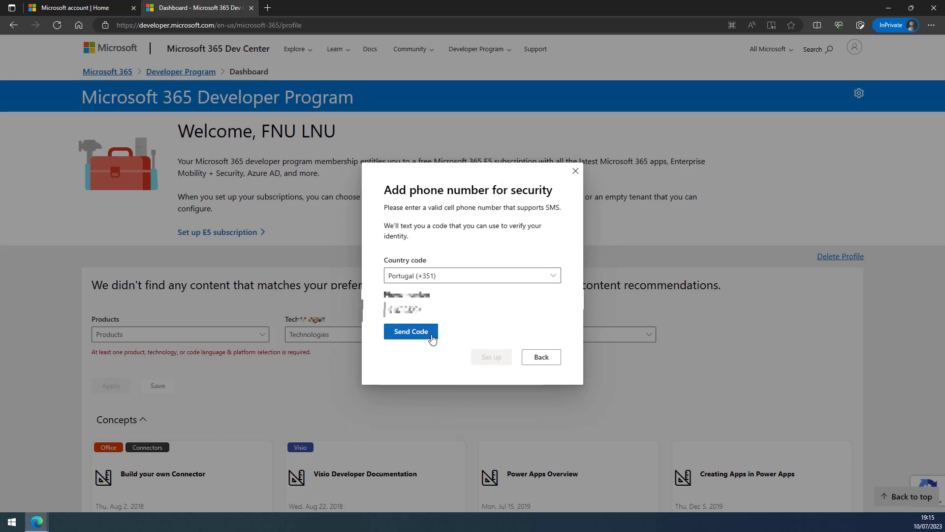
click(433, 336)
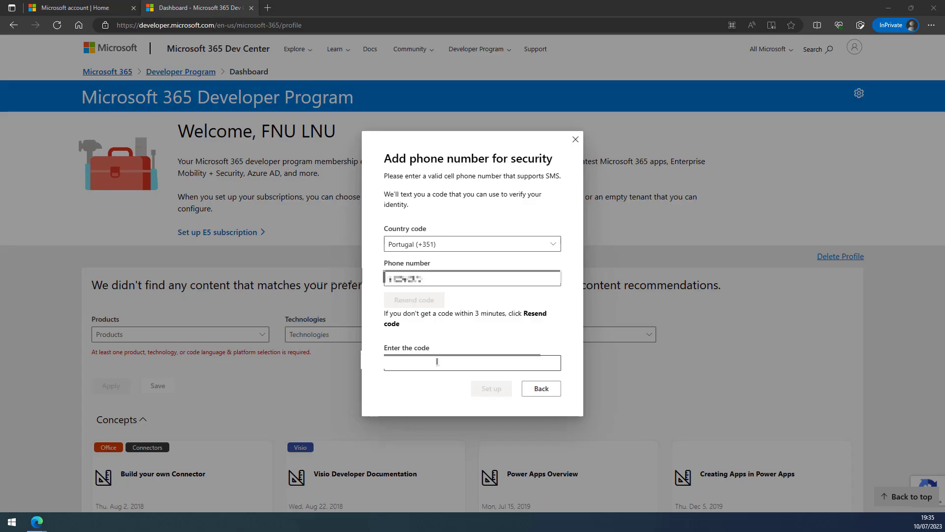
Step: Enter the texted verification code and set up the powerusersworkshop E5 developer subscription
click(437, 362)
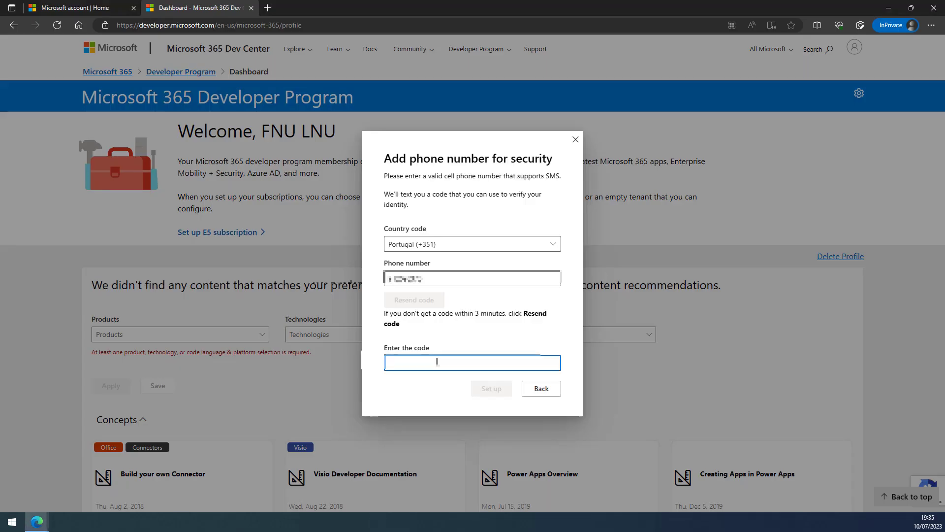
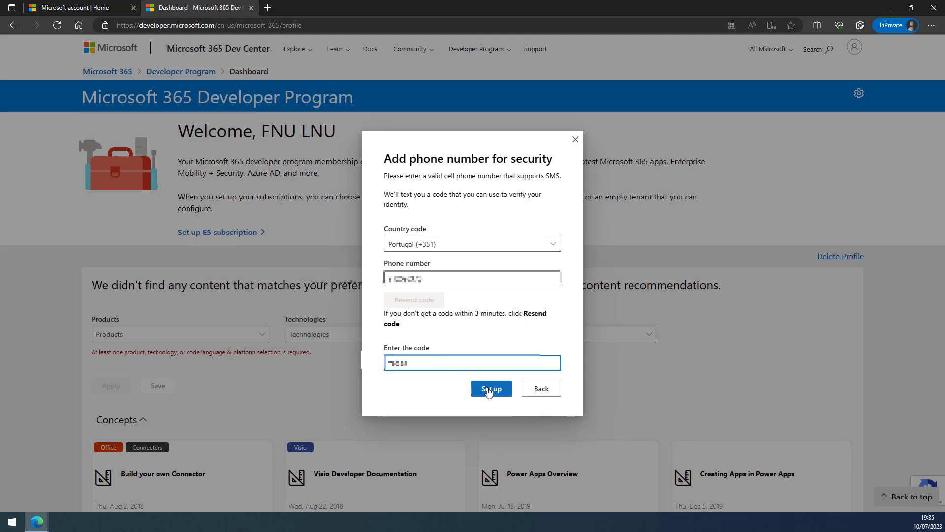
click(489, 389)
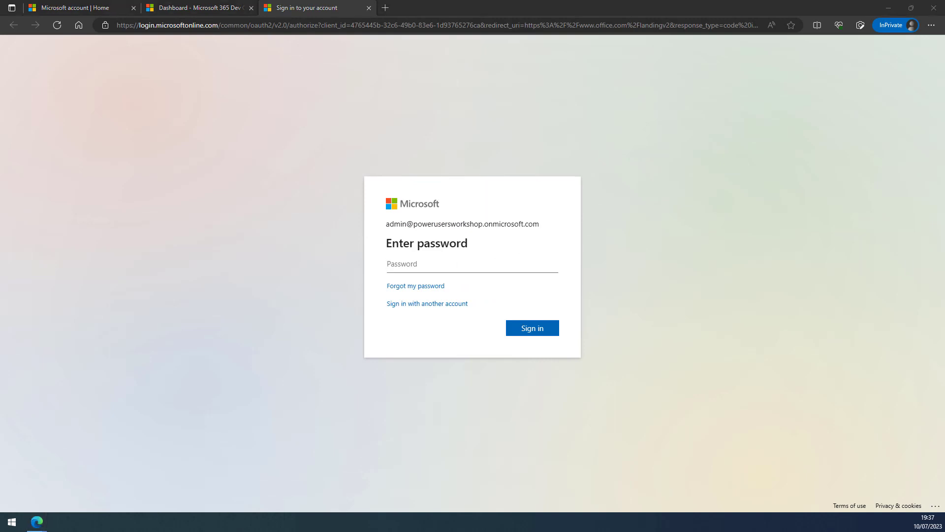
Step: Paste the admin account password, sign in, and decline to stay signed in
click(470, 272)
key(ctrl+v)
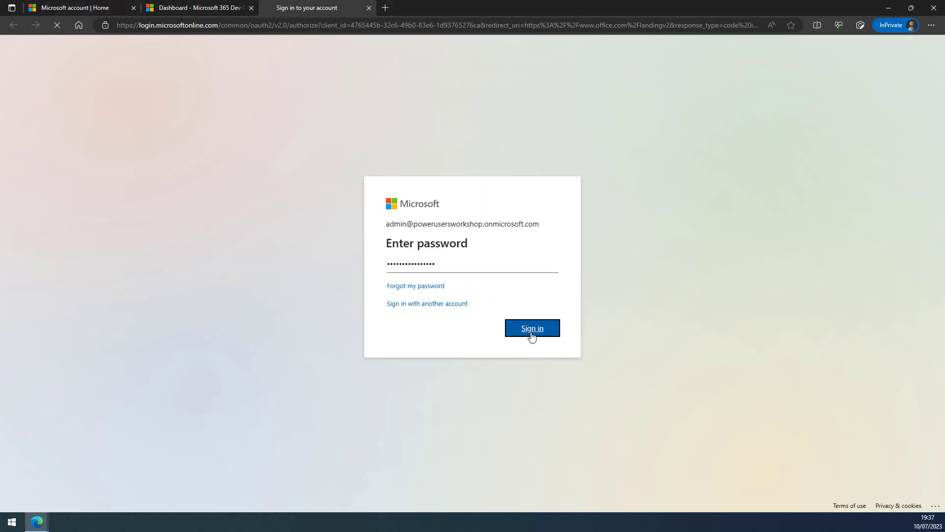
click(529, 328)
click(466, 322)
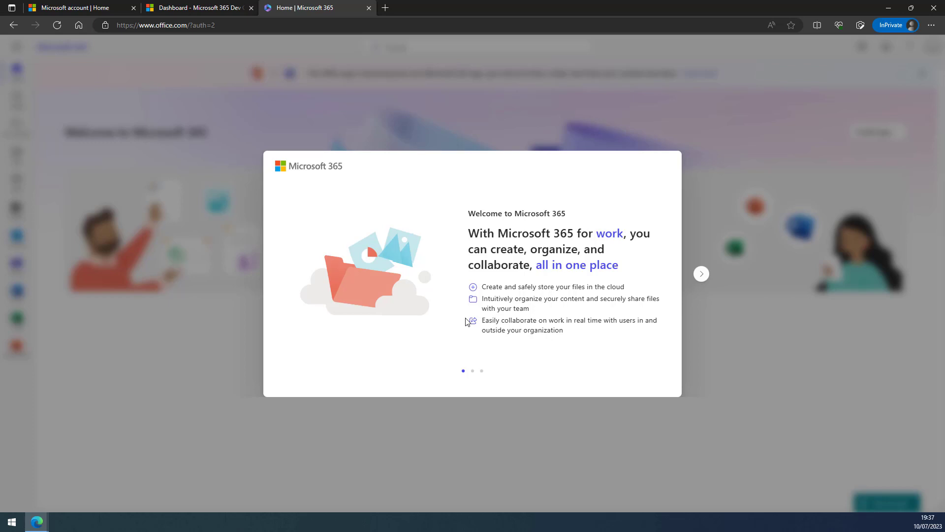
Step: Step through and close the Microsoft 365 welcome tour, then start a new InPrivate tab
click(701, 274)
click(701, 277)
click(701, 274)
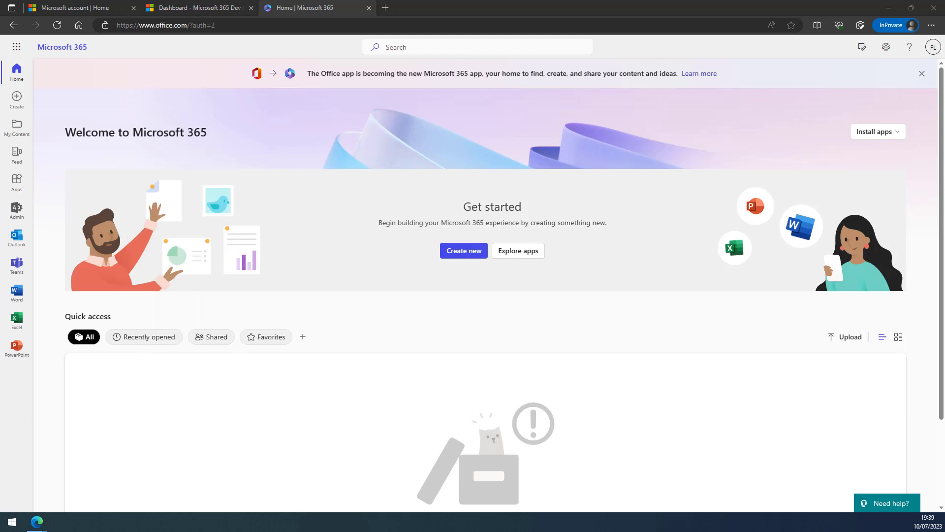
click(389, 8)
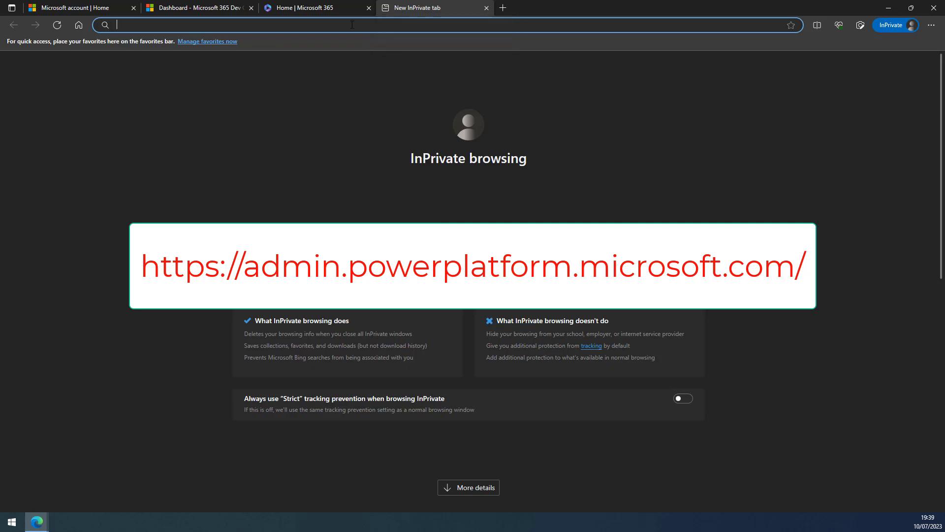
Step: Load admin.powerplatform.microsoft.com, correcting the misspelled 'powerpltaform' address
text(admin.)
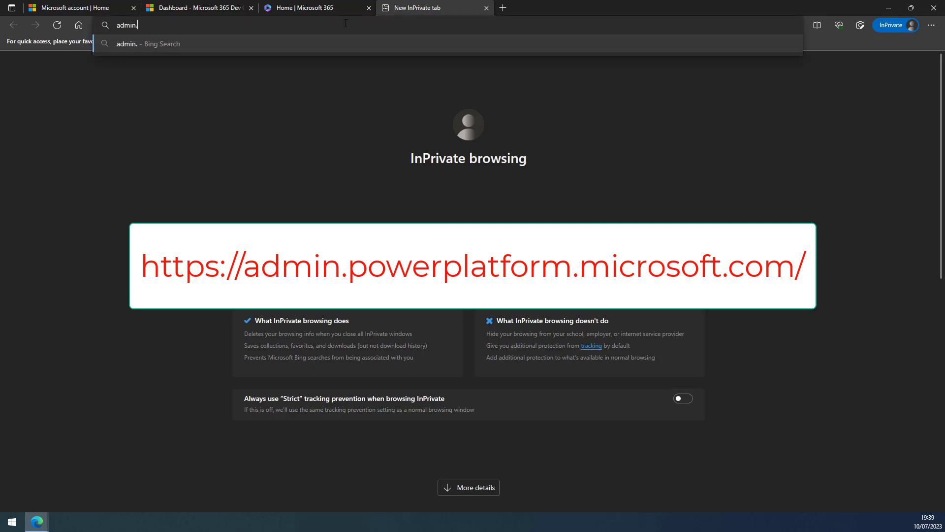
text(powerpltaform.)
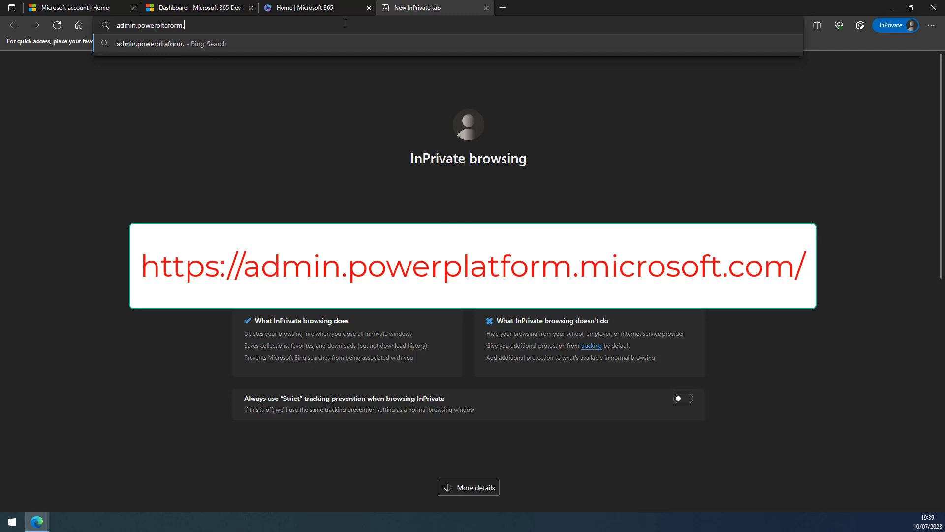
text(microsoft.com)
key(Return)
drag(229, 25, 104, 25)
text(adm)
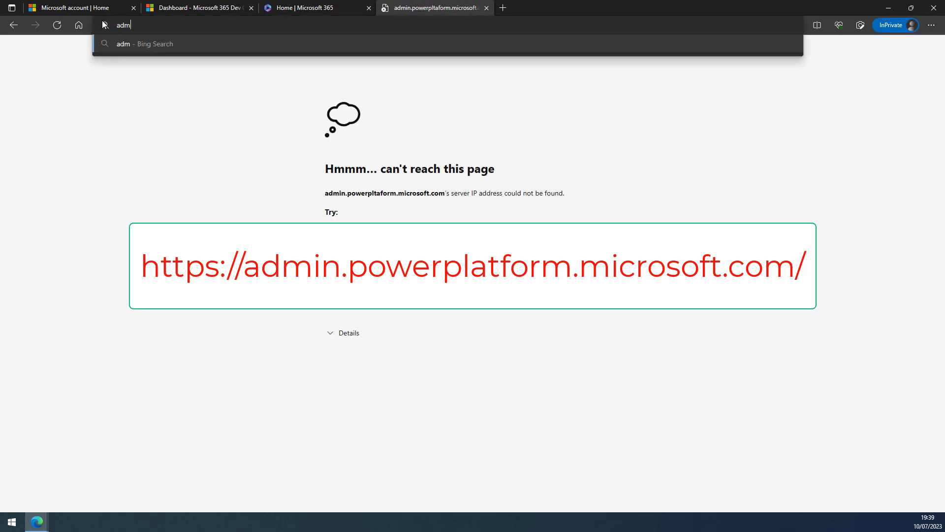
text(in.powerplatform.)
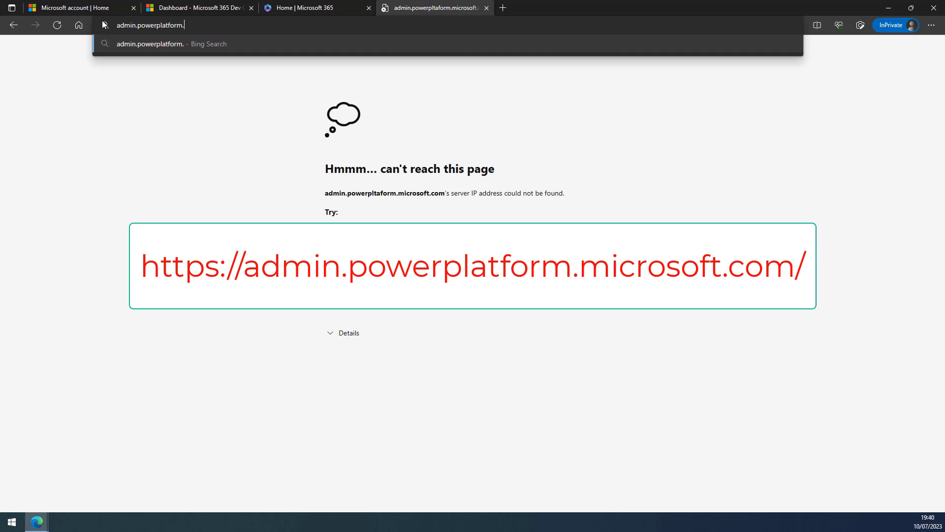
text(microsoft.com)
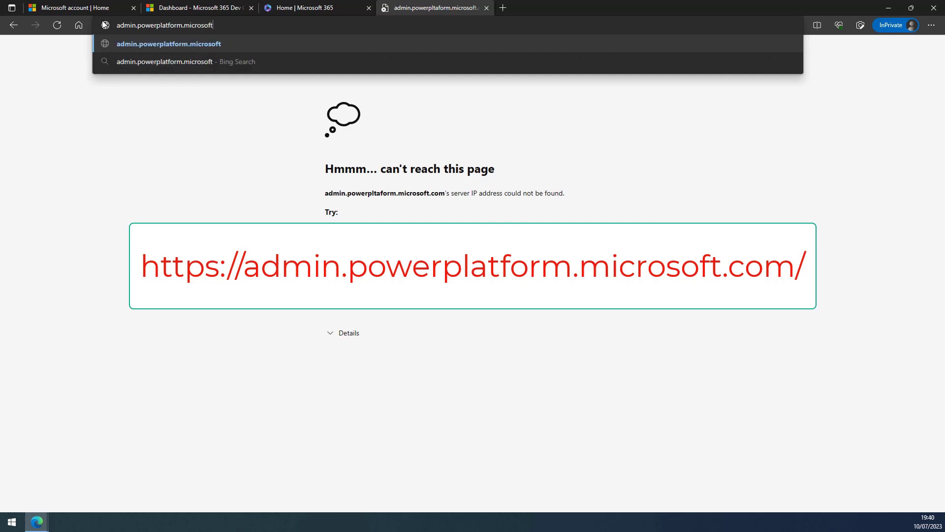
key(Return)
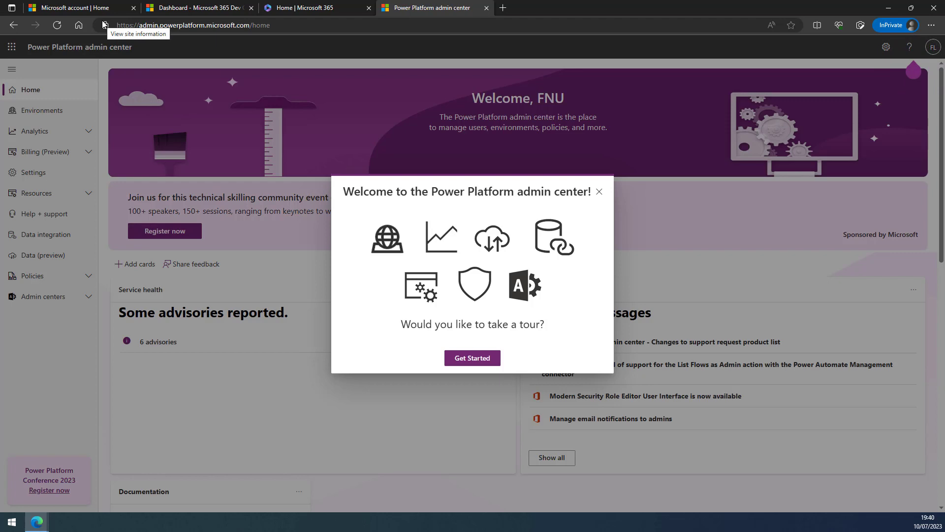
Step: Skip the tour and open Power Platform Workshop (default) from the Environments list, highlighting its details
click(598, 192)
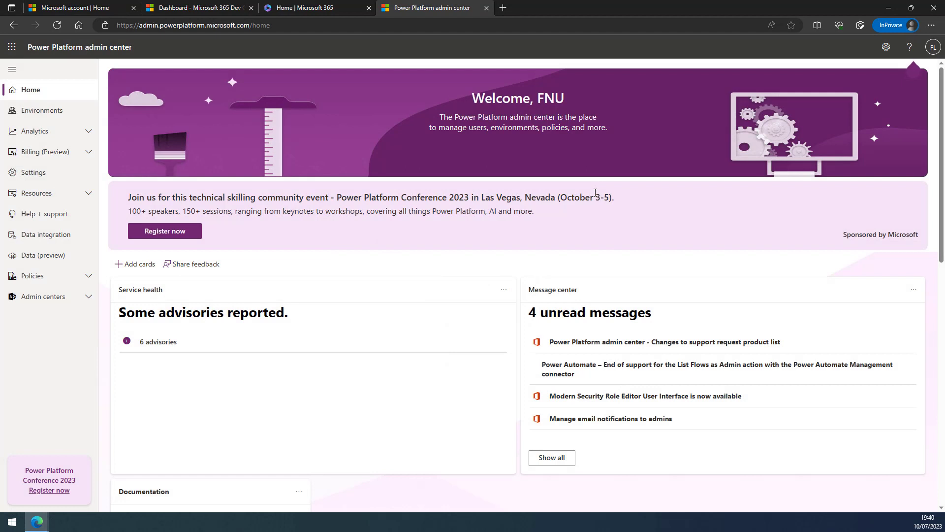
click(77, 110)
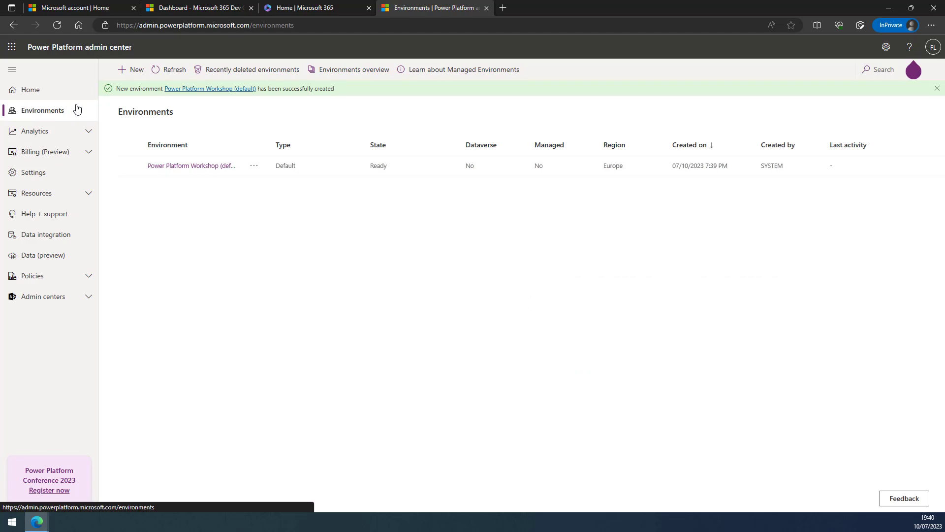
click(216, 167)
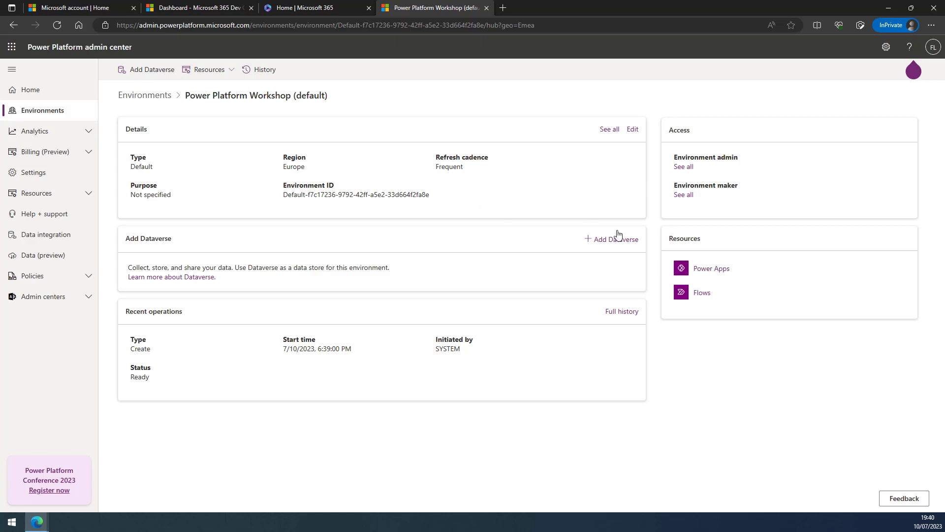
key(ctrl+2)
drag(667, 247, 768, 310)
Step: From the Microsoft 365 home tab, launch the Admin app and dismiss its view tip
click(187, 7)
click(328, 10)
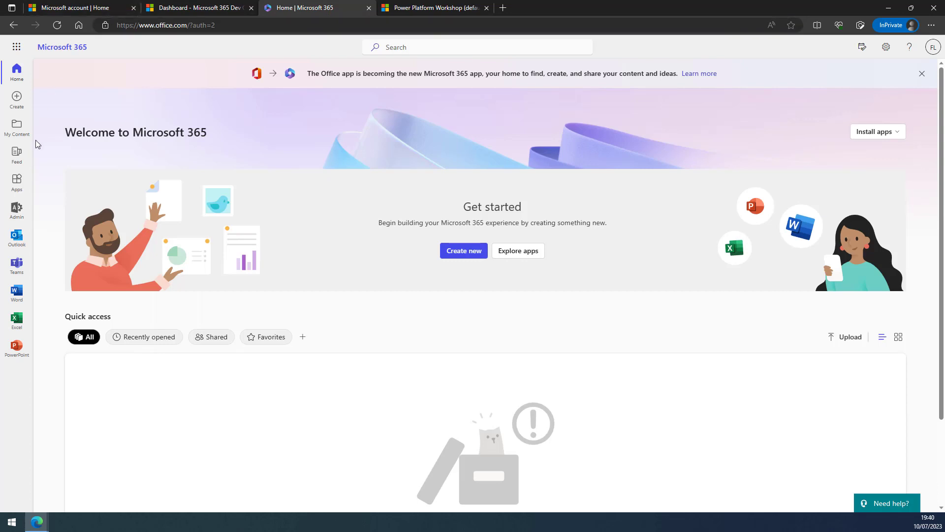
click(23, 211)
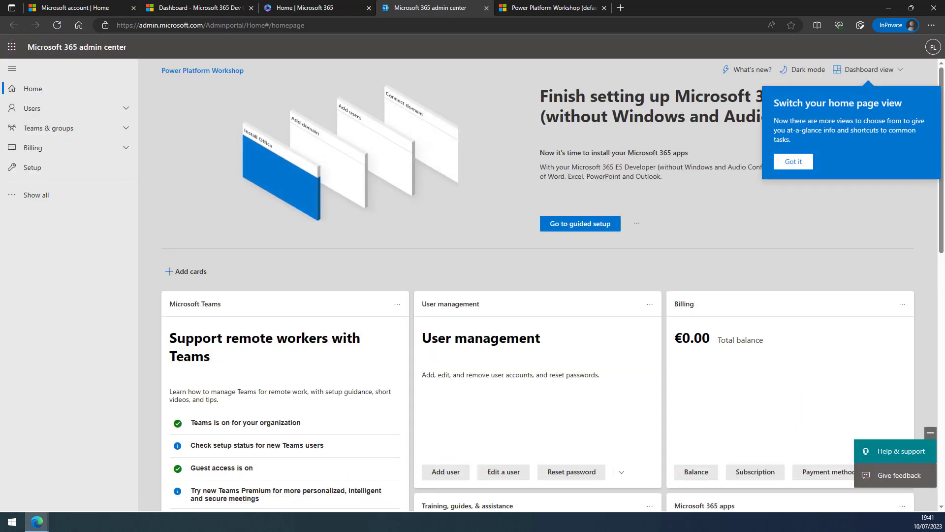
click(794, 161)
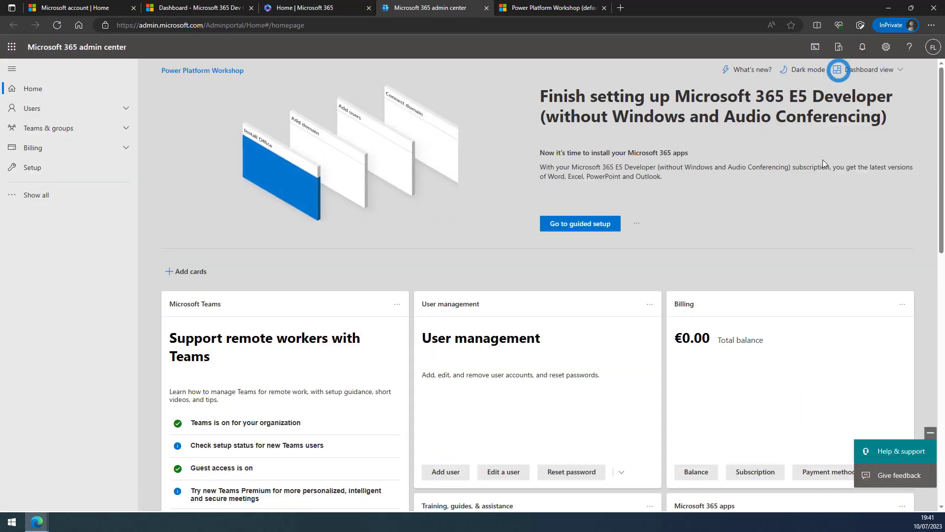
Step: Go through Billing > Licenses to the E5 Developer license, then to Your products
click(42, 196)
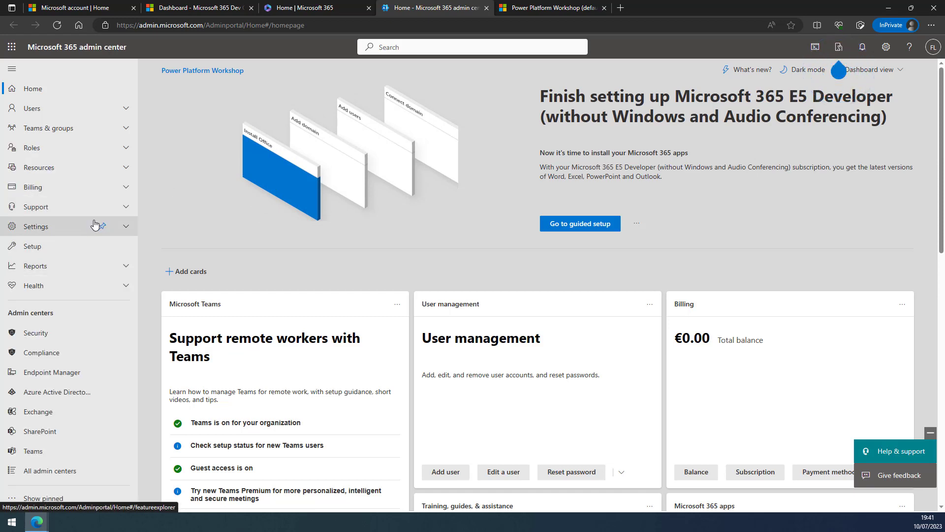
click(78, 225)
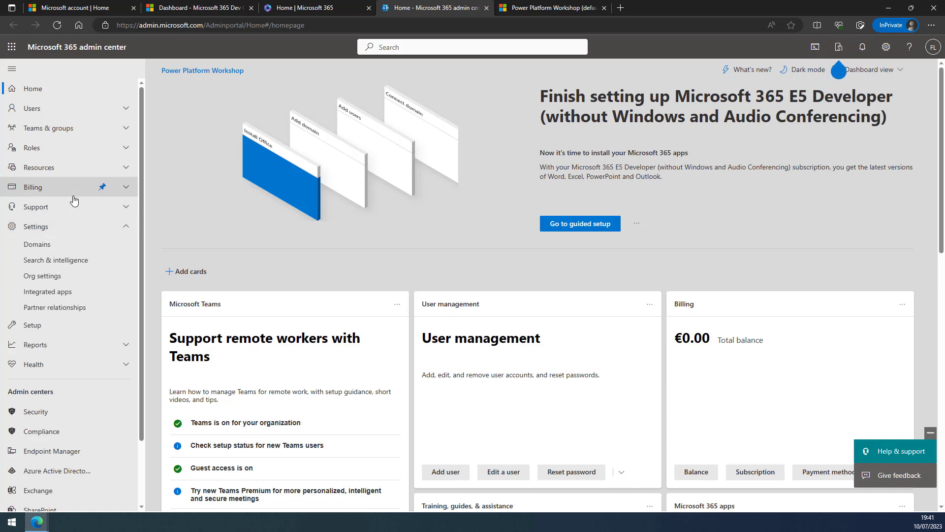
click(74, 190)
click(69, 237)
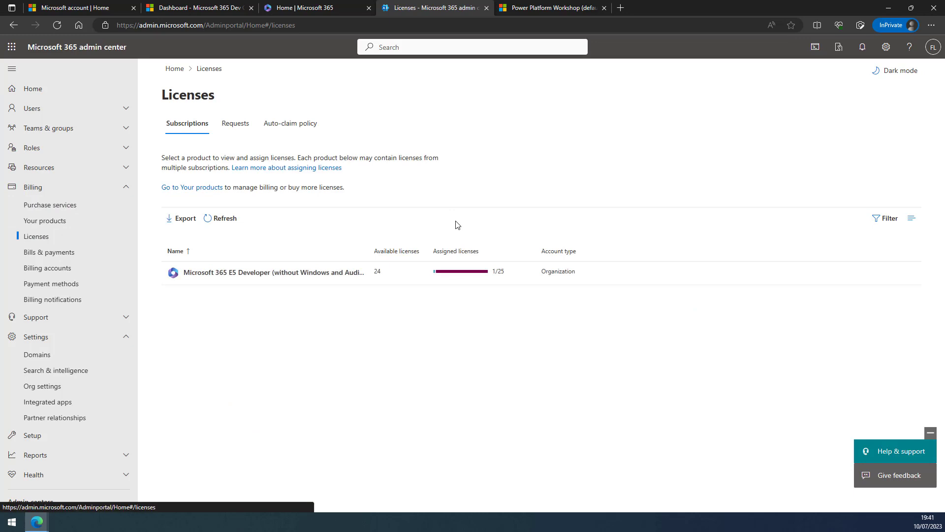
click(289, 274)
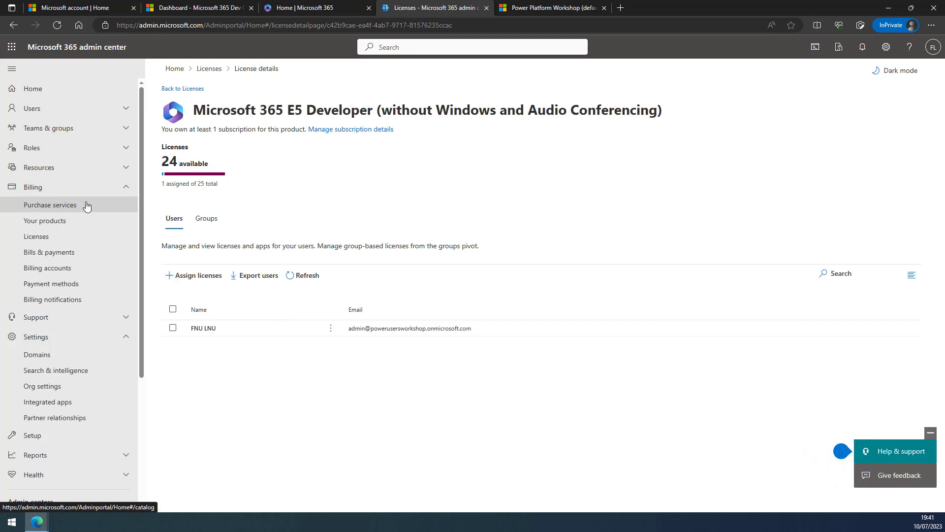
click(83, 219)
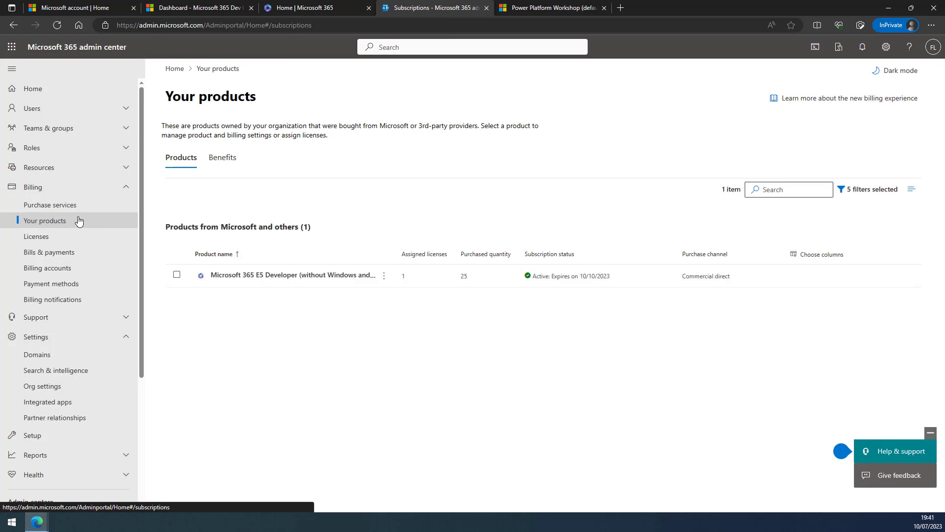
Step: Open the E5 Developer product's details and its list of included apps and services
click(384, 276)
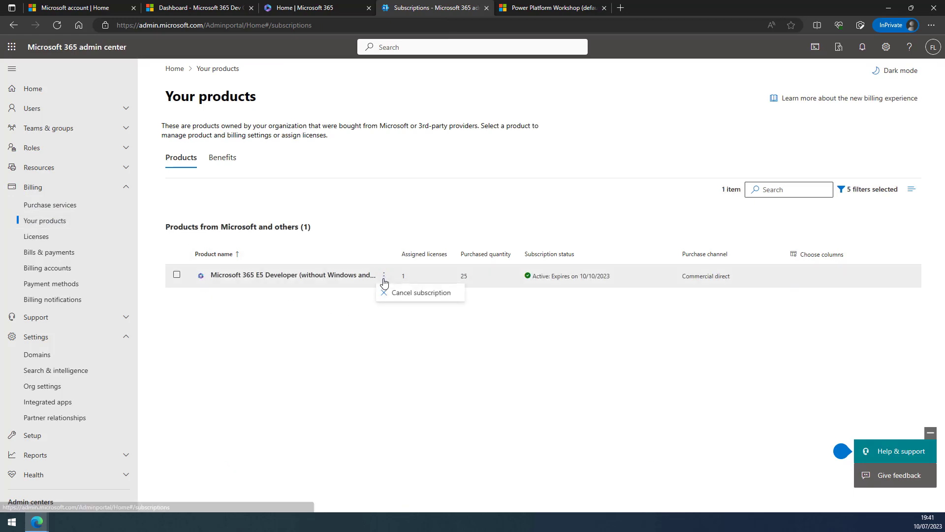
click(285, 275)
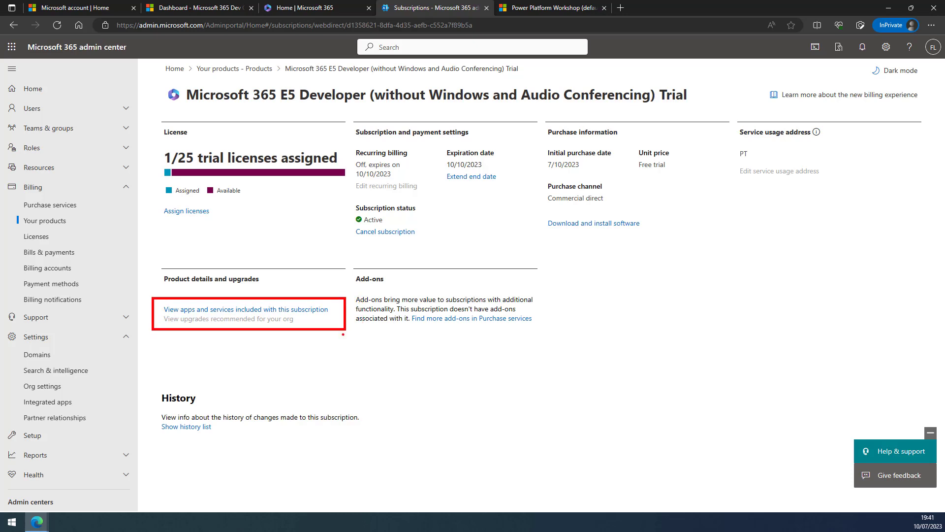
click(273, 310)
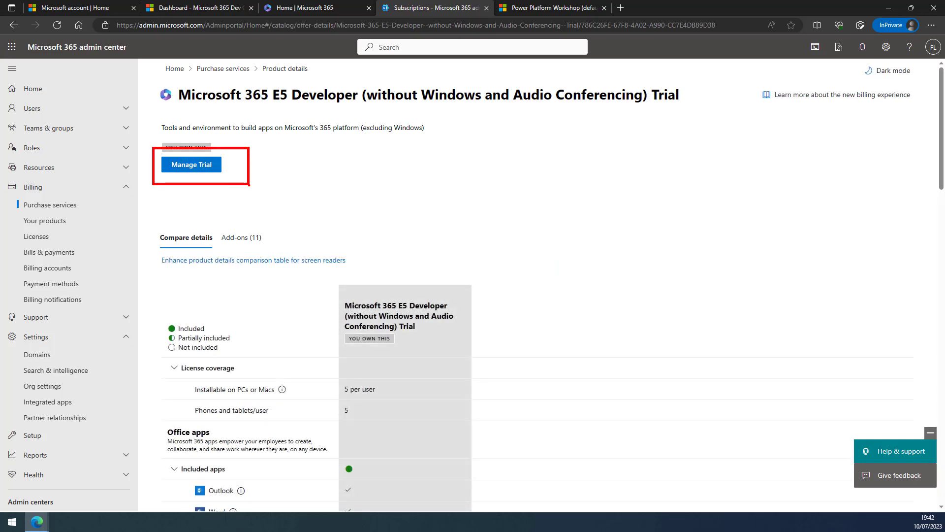
Step: Scroll to Business apps, briefly expand Power BI, then expand Flow for Office 365 Plan 2
scroll(362, 239, down, 3)
scroll(382, 247, down, 8)
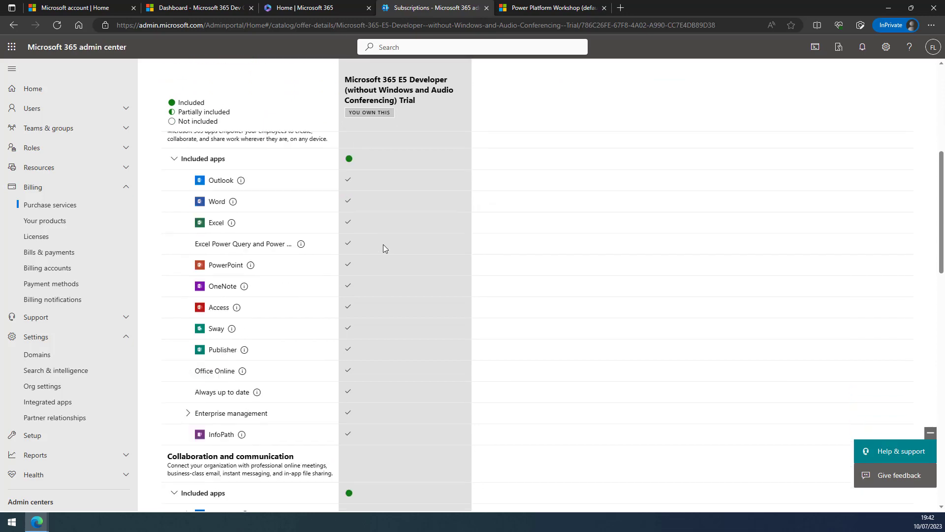
scroll(380, 246, down, 3)
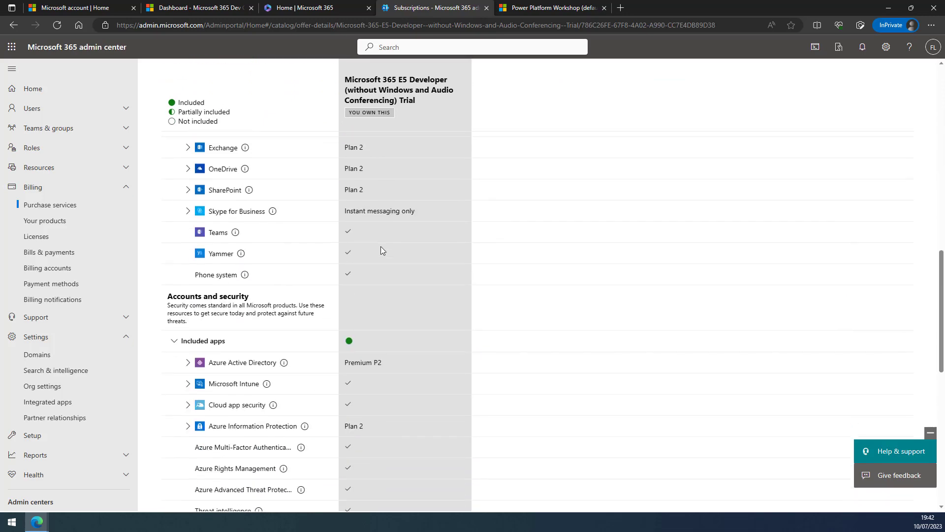
scroll(380, 246, up, 2)
scroll(380, 246, down, 8)
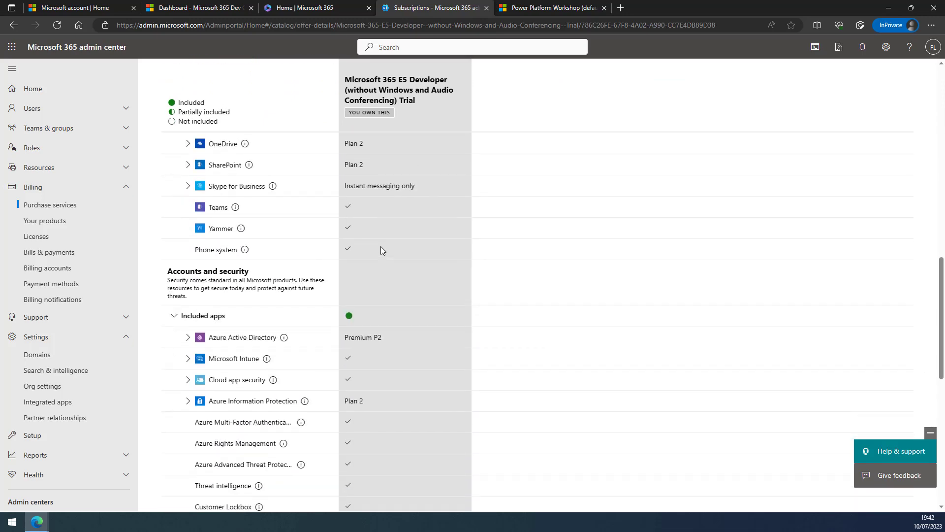
scroll(344, 264, down, 3)
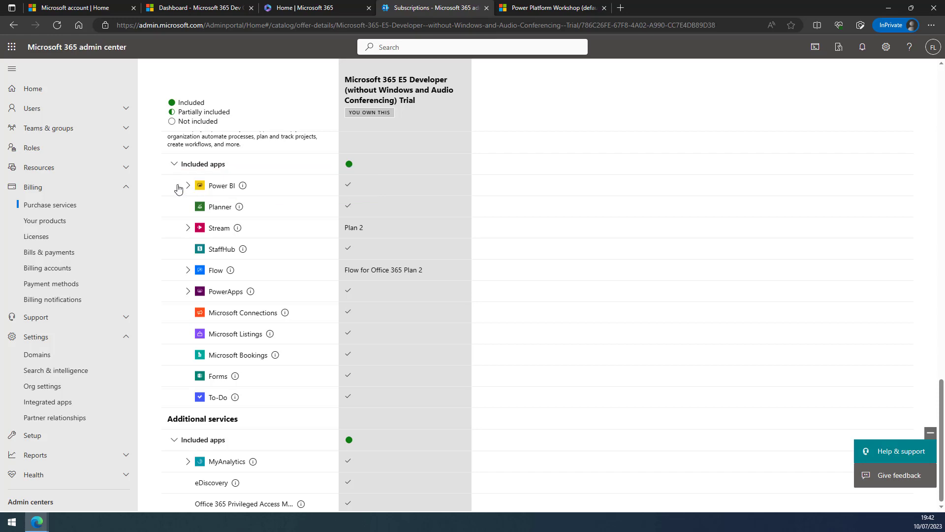
click(187, 186)
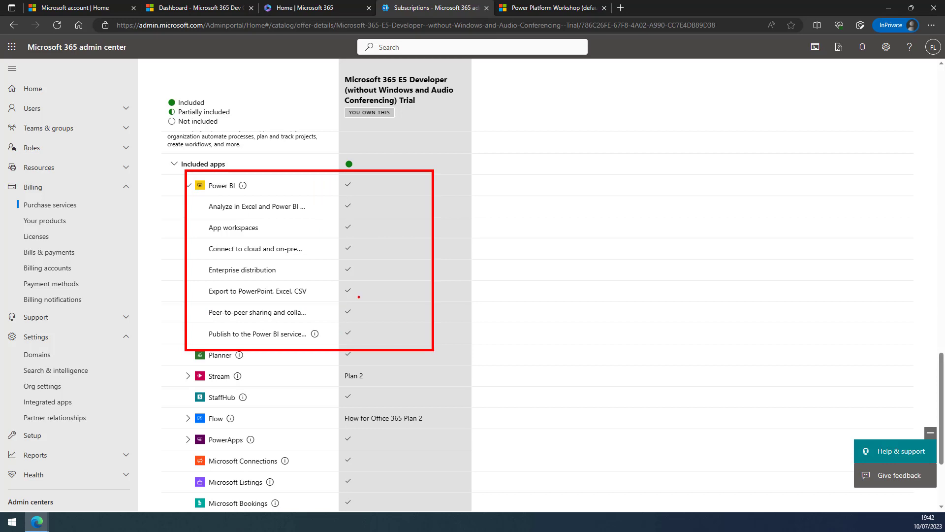
click(190, 185)
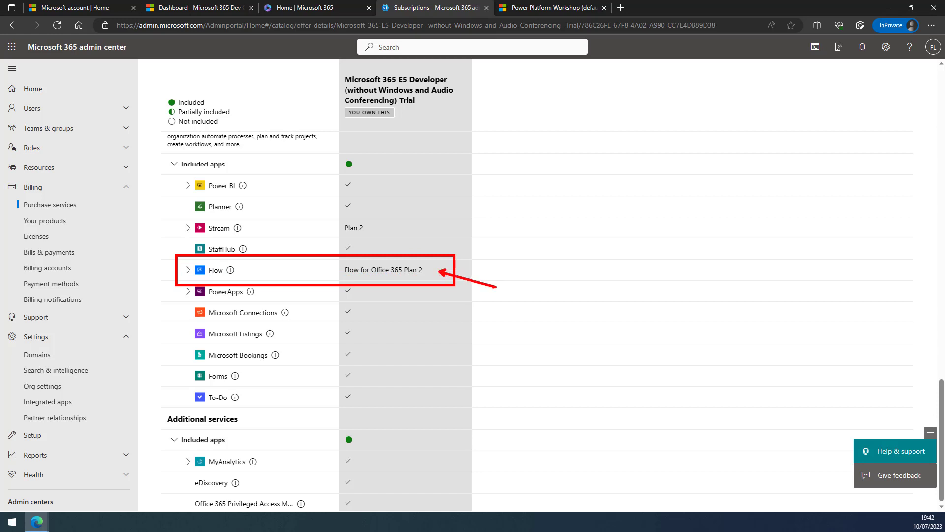
click(187, 270)
scroll(363, 280, down, 1)
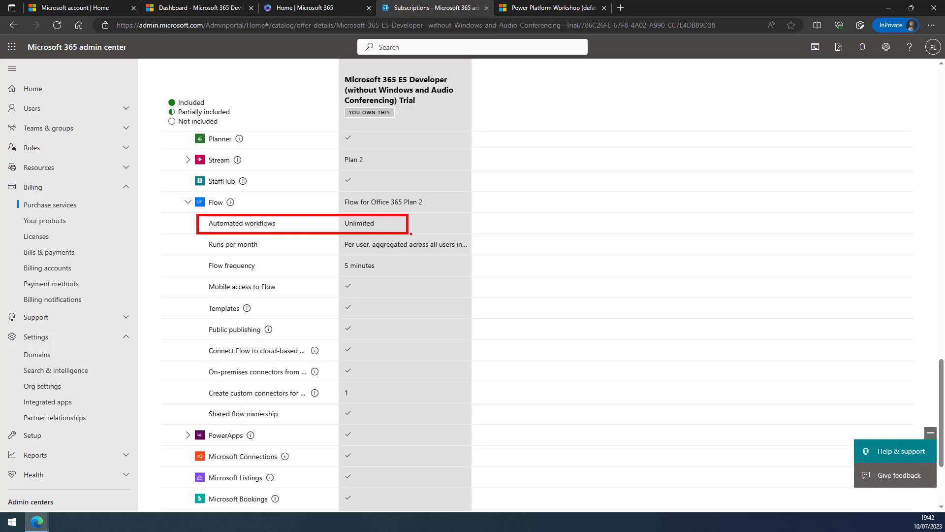
Step: Highlight Flow features such as unlimited automated workflows and 5-minute frequency on screen
key(Escape)
key(ctrl+2)
mouse_move(207, 233)
mouse_down()
mouse_move(477, 249)
mouse_move(496, 258)
mouse_up()
drag(198, 254, 422, 273)
key(Escape)
key(ctrl+2)
drag(196, 382, 376, 401)
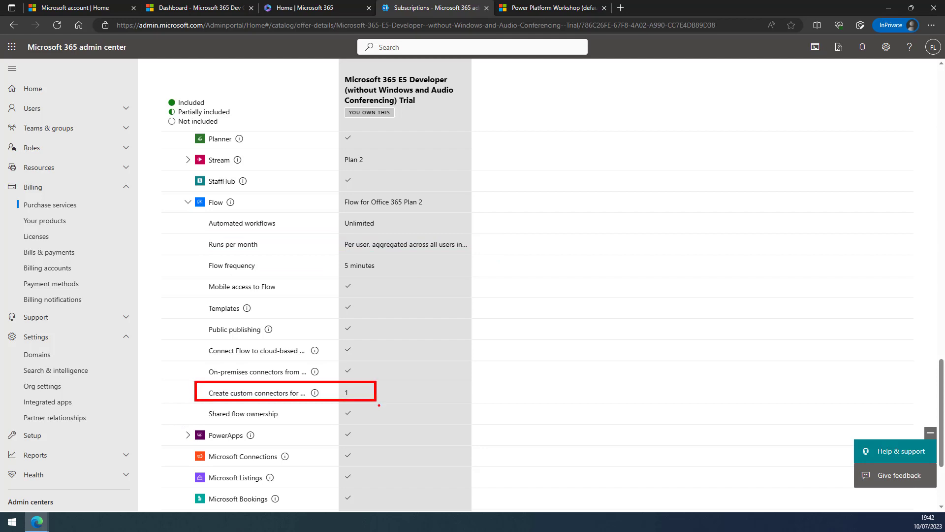
key(Escape)
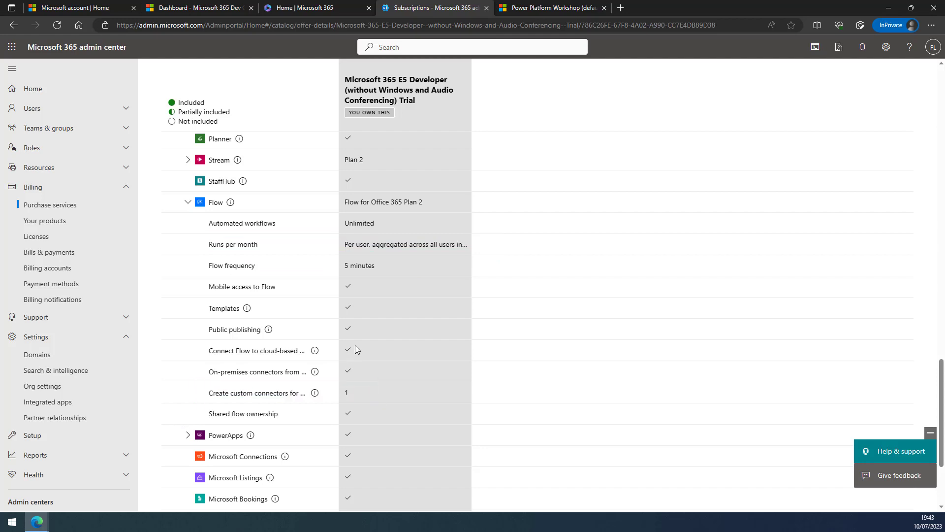
key(ctrl+2)
mouse_move(202, 259)
mouse_down()
mouse_move(220, 269)
mouse_move(399, 276)
mouse_up()
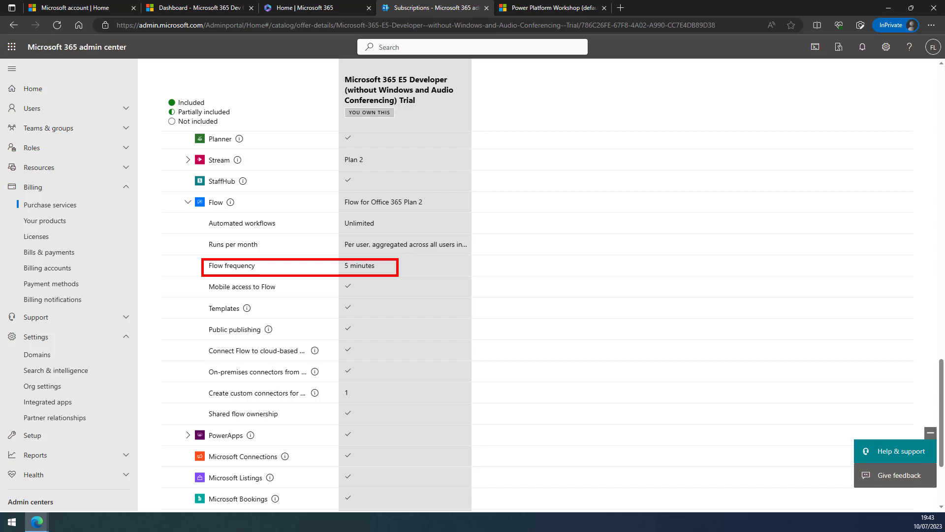
Step: Check the PowerApps features in the E5 Developer trial, then go back to the Power Platform admin center
click(188, 202)
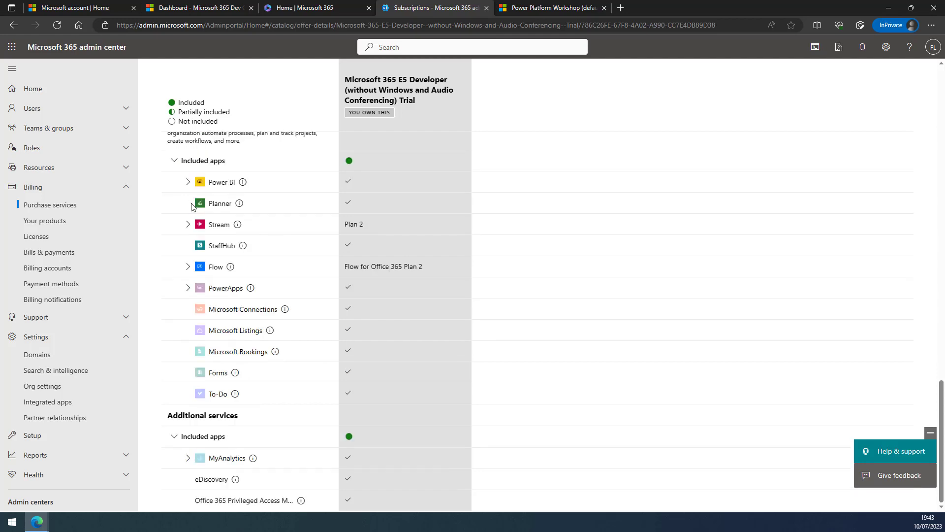
click(213, 294)
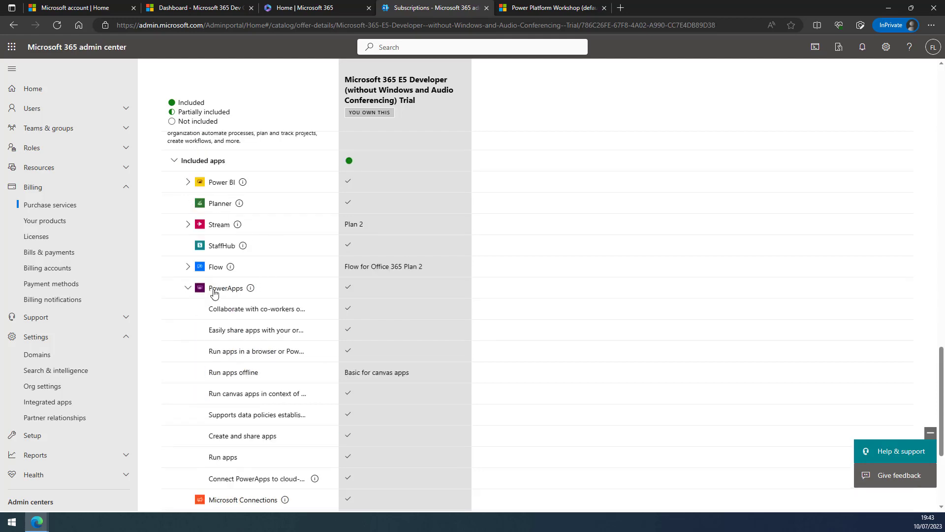
scroll(212, 294, down, 1)
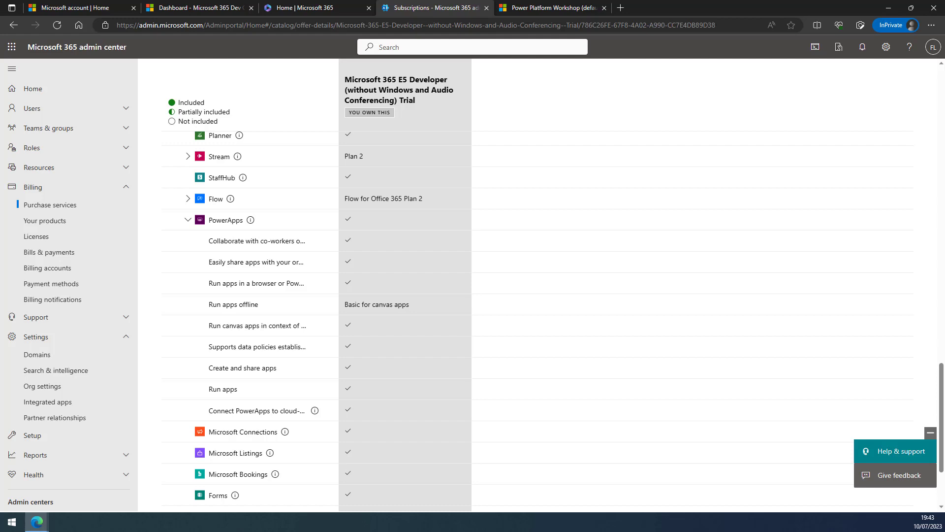
click(188, 219)
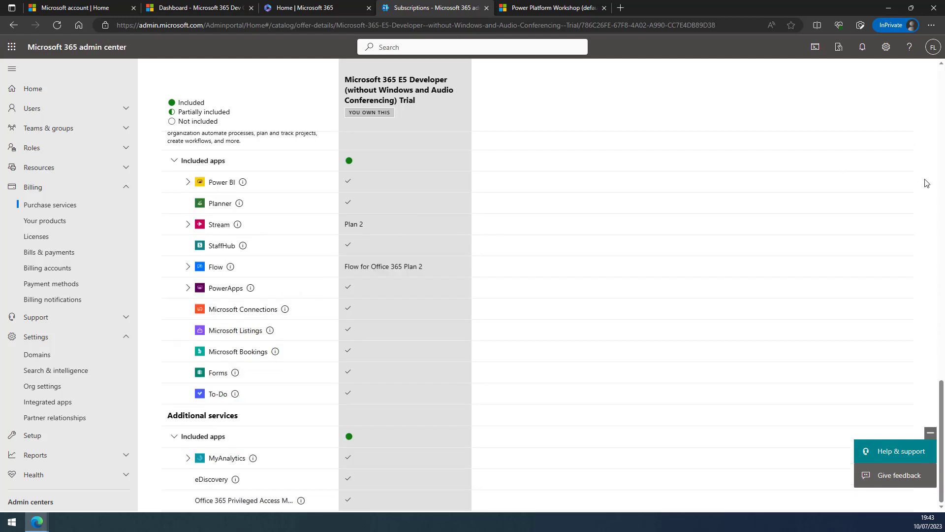
key(ctrl+Tab)
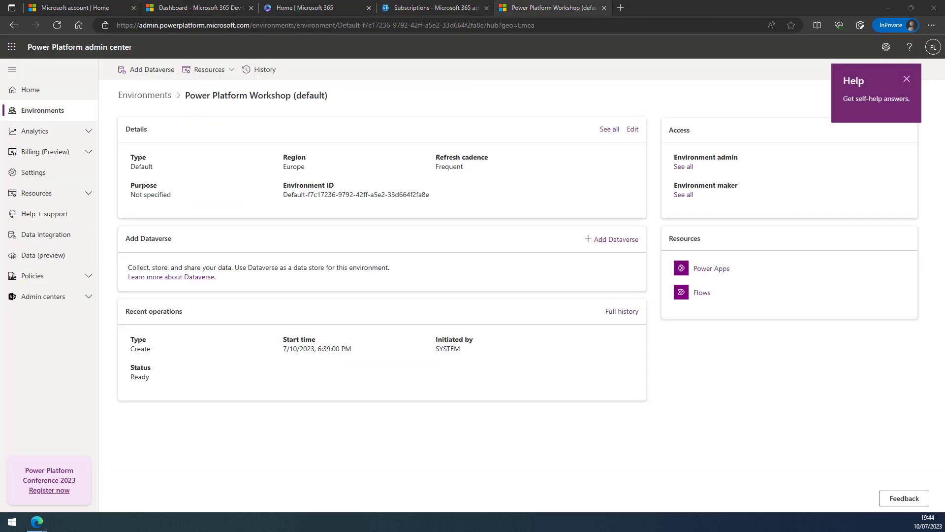
Step: Load powerapps.microsoft.com in a new InPrivate Edge tab
click(620, 8)
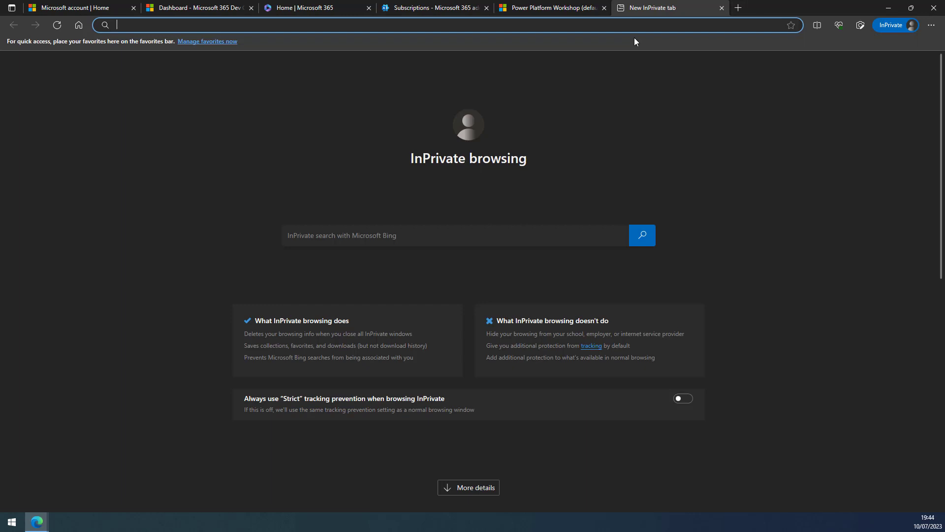
text(power)
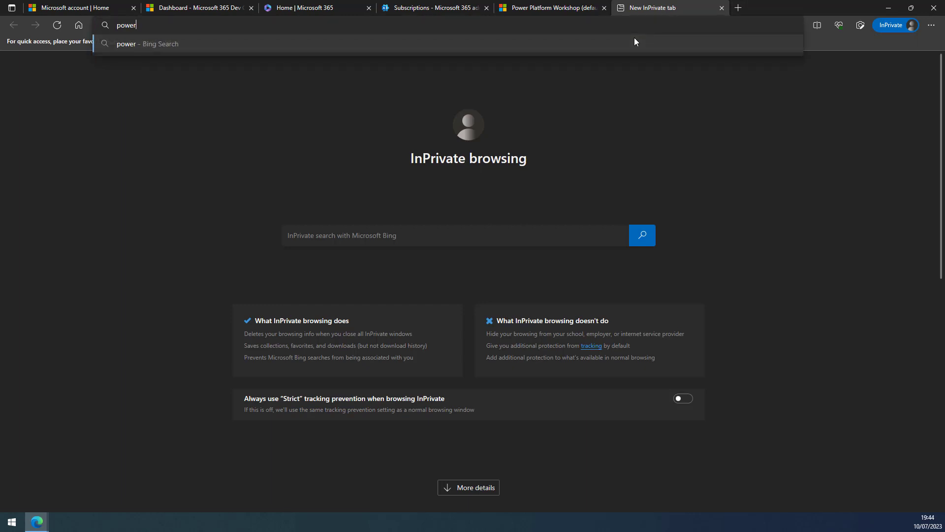
text(apps.microosft)
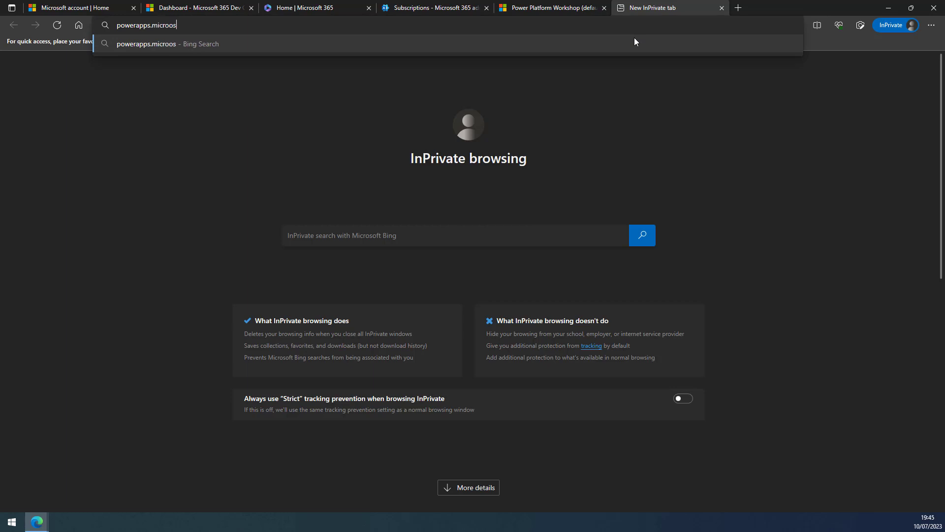
key(BackSpace)
key(BackSpace)
key(BackSpace)
key(BackSpace)
text(soft.com)
key(Return)
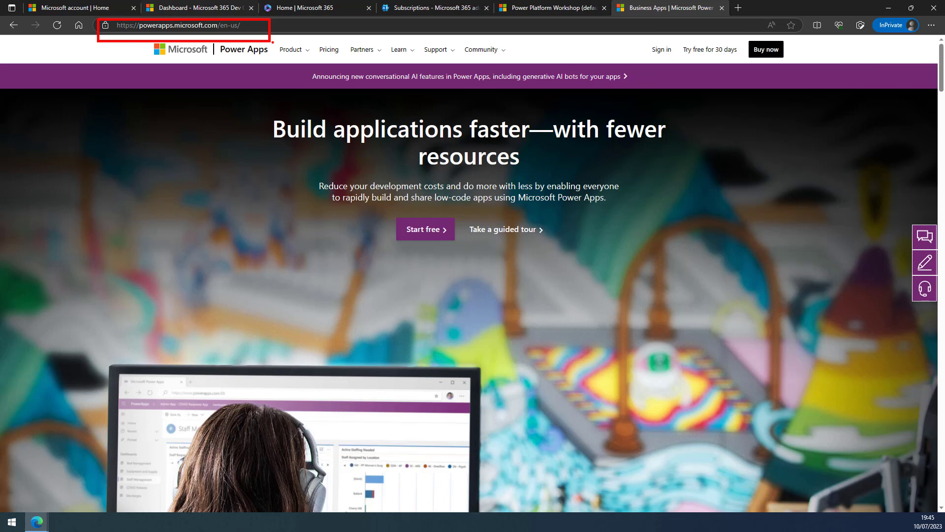
Step: Go to powerapps.microsoft.com/en-us/developerplan
click(302, 27)
click(302, 27)
text(devel)
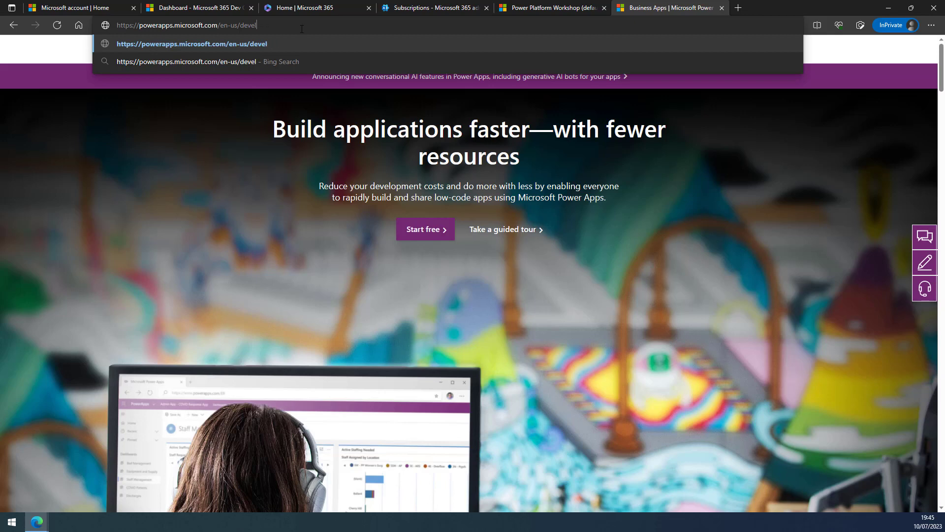
text(operplan)
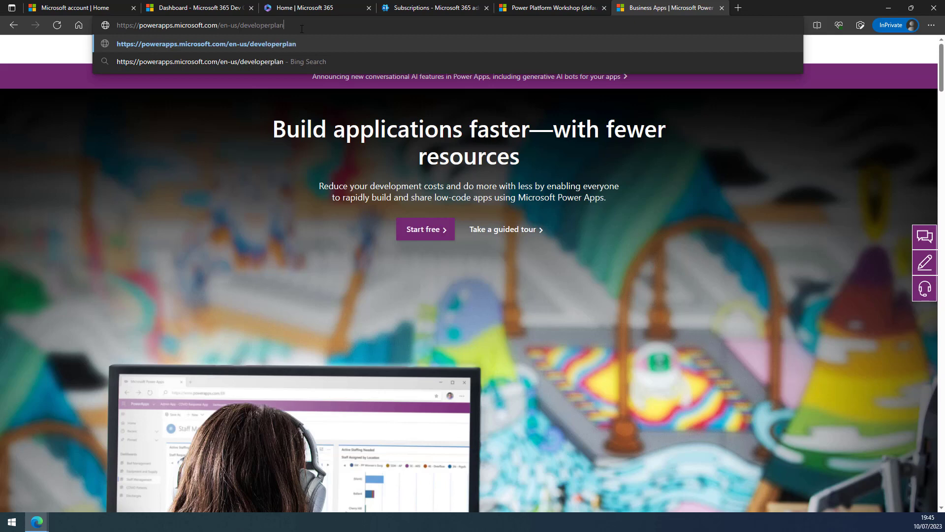
key(Return)
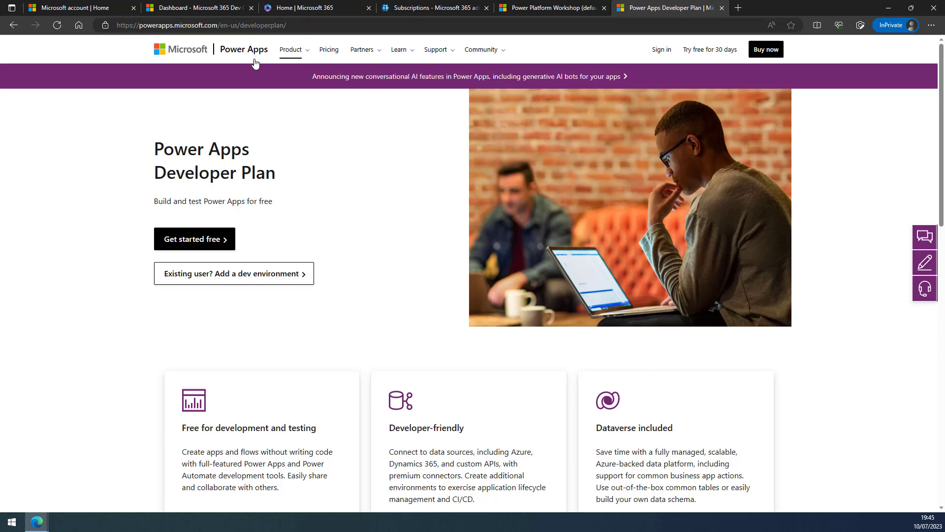
Step: Browse the Developer Plan feature cards: Power Apps, Power Automate, Dataverse and connectors
drag(127, 131, 352, 259)
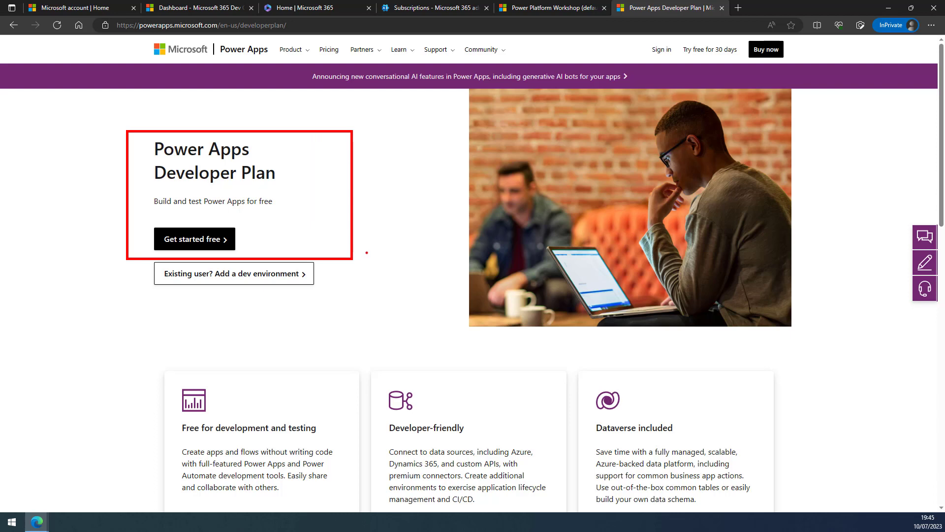
scroll(702, 321, down, 3)
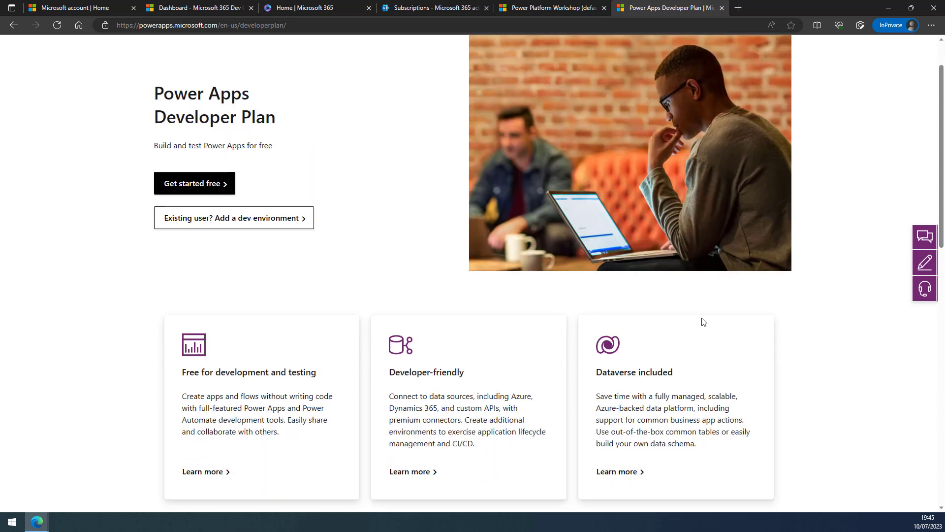
drag(581, 213, 713, 273)
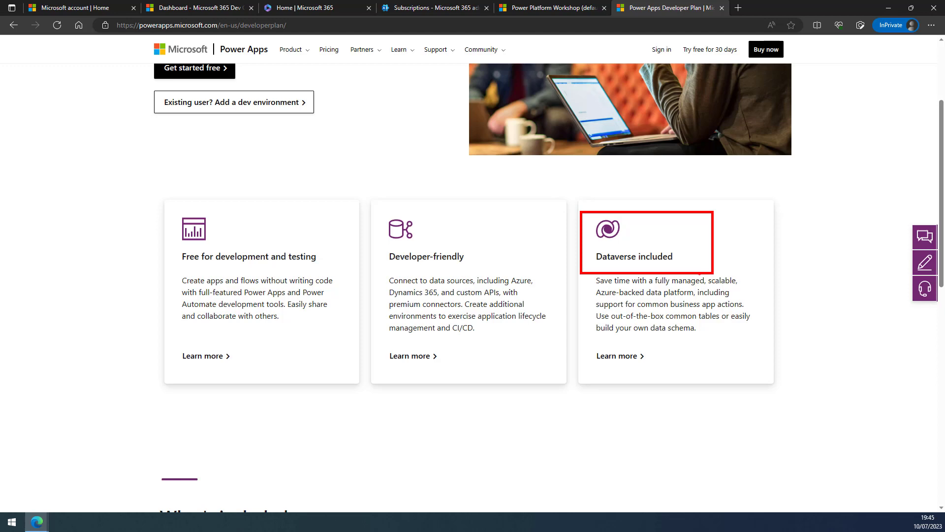
mouse_move(168, 199)
mouse_down()
mouse_move(332, 401)
mouse_move(350, 383)
mouse_up()
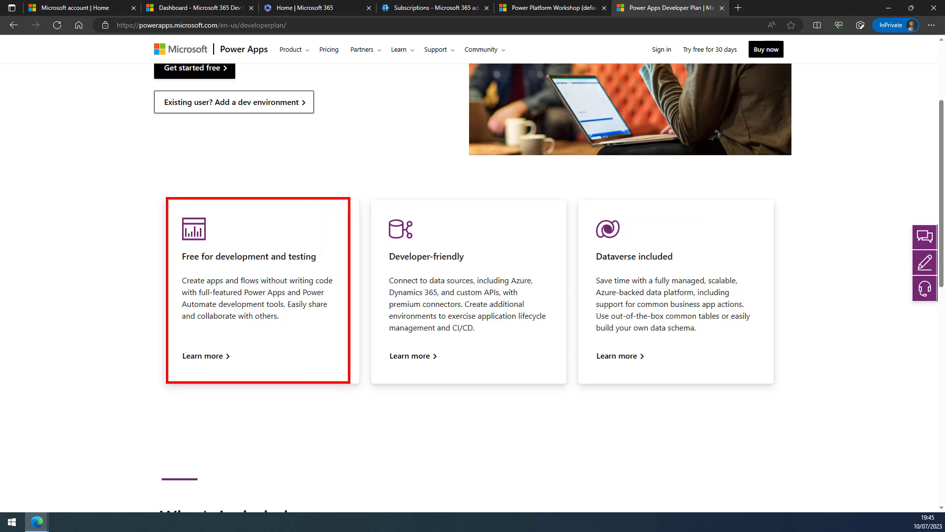
scroll(470, 382, down, 7)
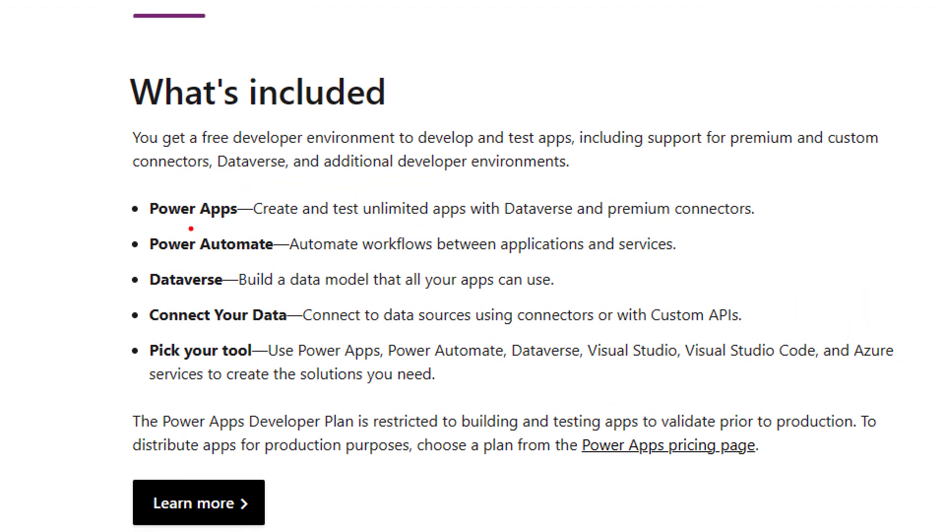
Step: Highlight the items listed under What's included in the Developer Plan
mouse_move(117, 182)
mouse_down()
mouse_move(850, 249)
mouse_move(819, 229)
mouse_up()
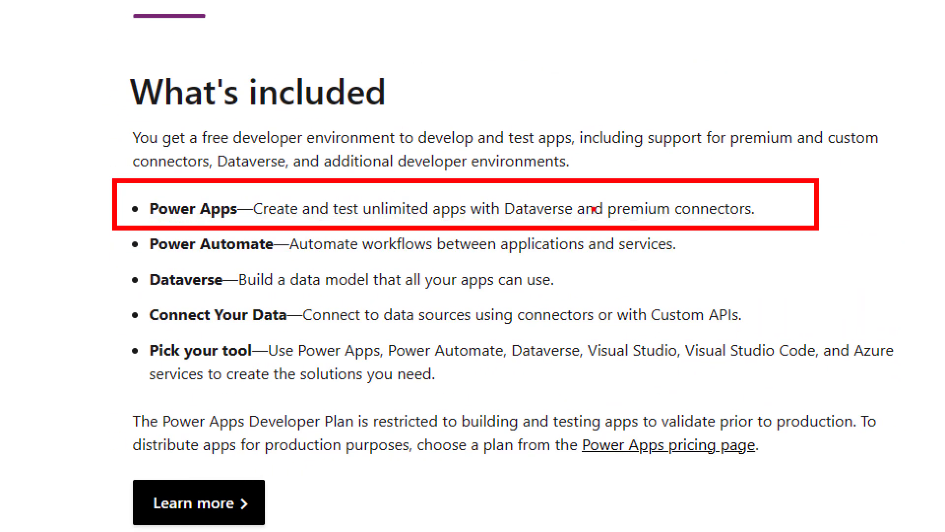
drag(699, 216, 739, 248)
drag(101, 228, 709, 257)
drag(127, 261, 589, 295)
drag(119, 295, 774, 335)
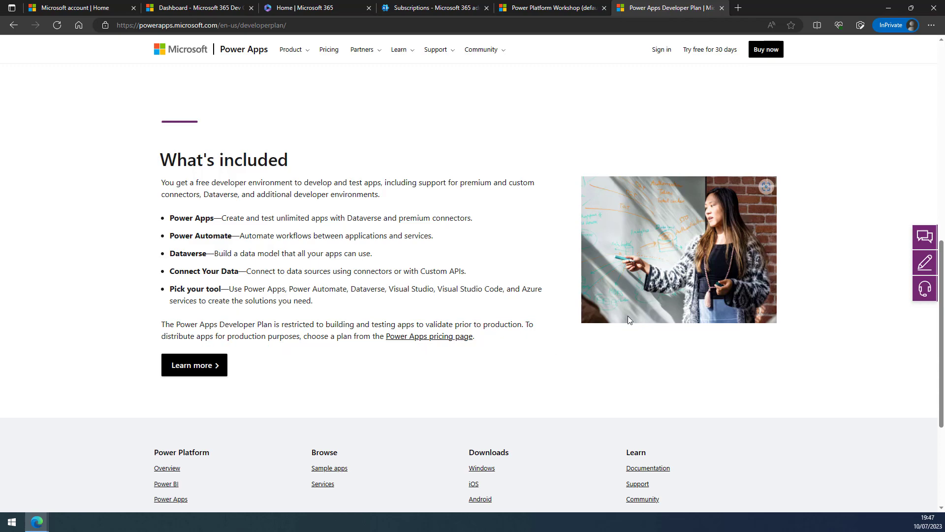
Step: Return to the top of the page and start the free Developer Plan sign-up
scroll(625, 320, up, 10)
scroll(616, 319, up, 2)
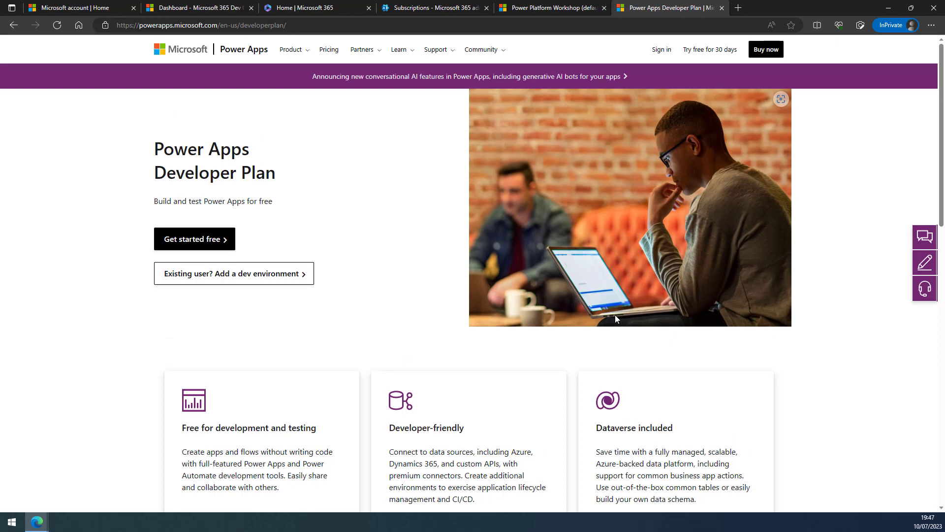
click(199, 240)
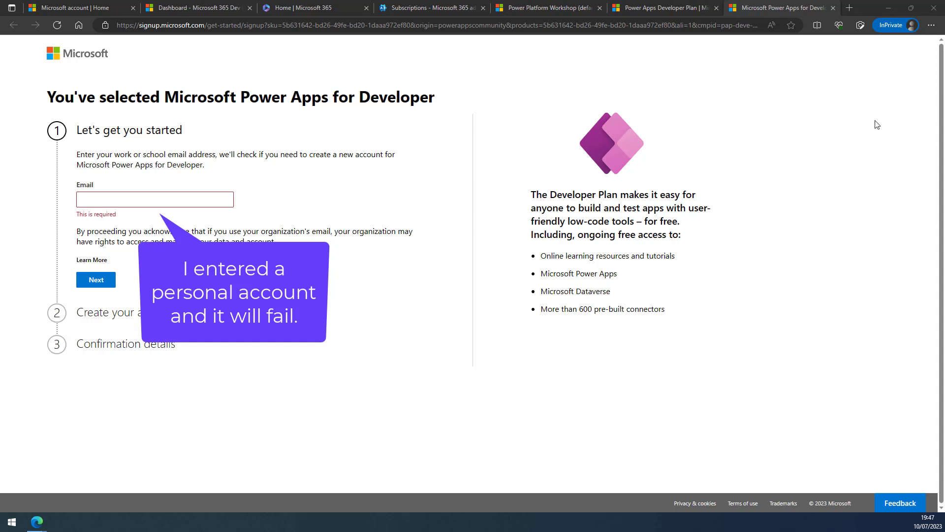
Step: Paste a personal e-mail address into the sign-up and submit it, which is rejected
click(162, 202)
key(ctrl+v)
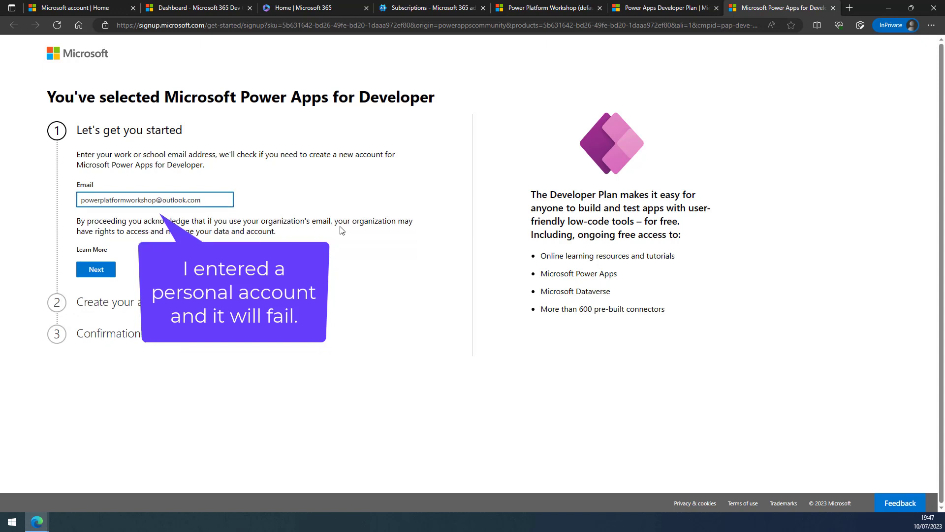
click(106, 271)
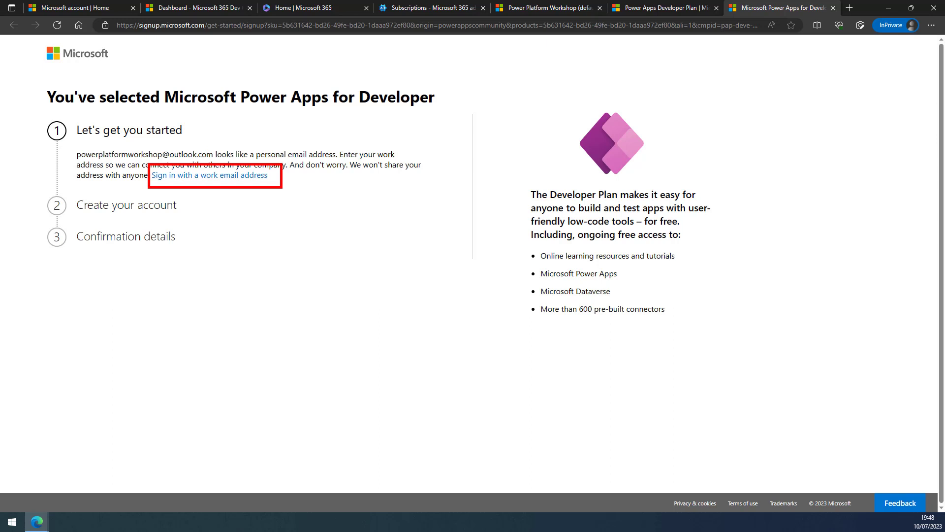
Step: Switch to work e-mail sign-up and paste the developer tenant's work e-mail address
click(232, 178)
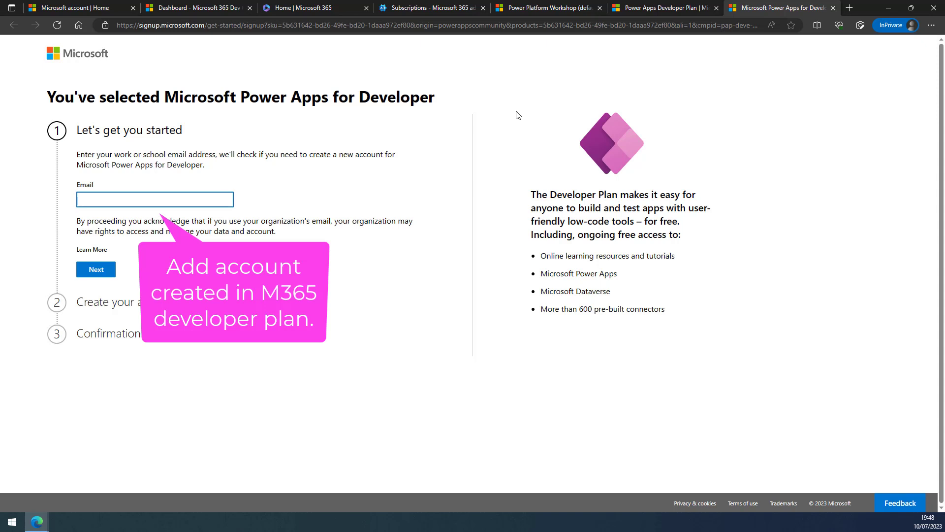
click(173, 201)
key(ctrl+v)
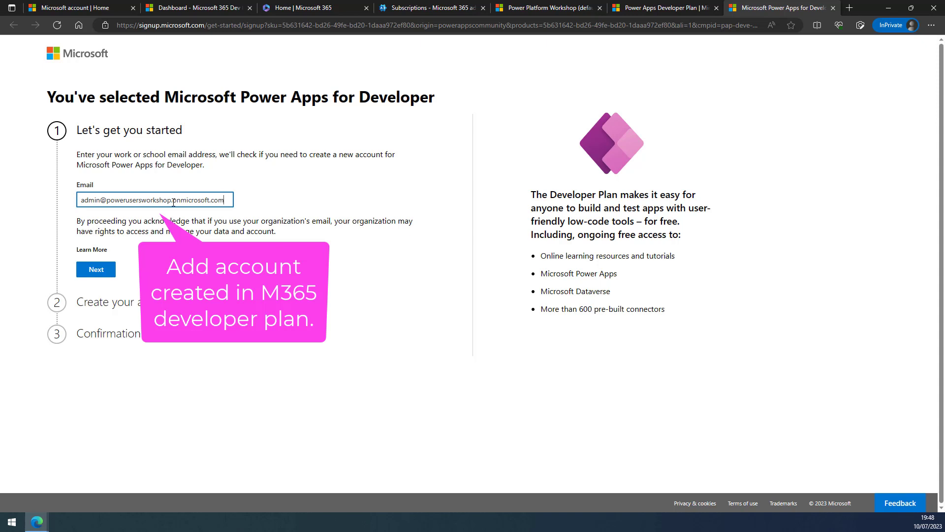
Step: Submit the sandbox admin's work e-mail and sign in as an existing Microsoft customer
click(108, 271)
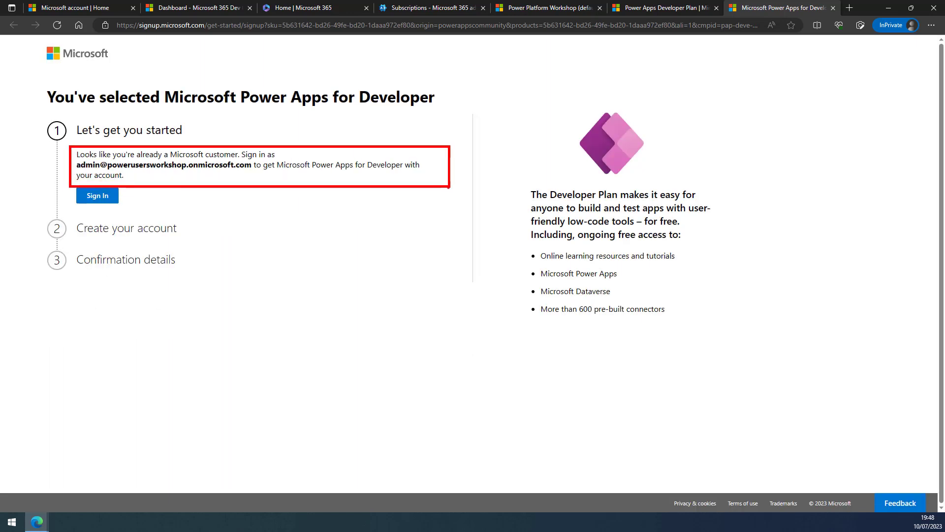
click(104, 198)
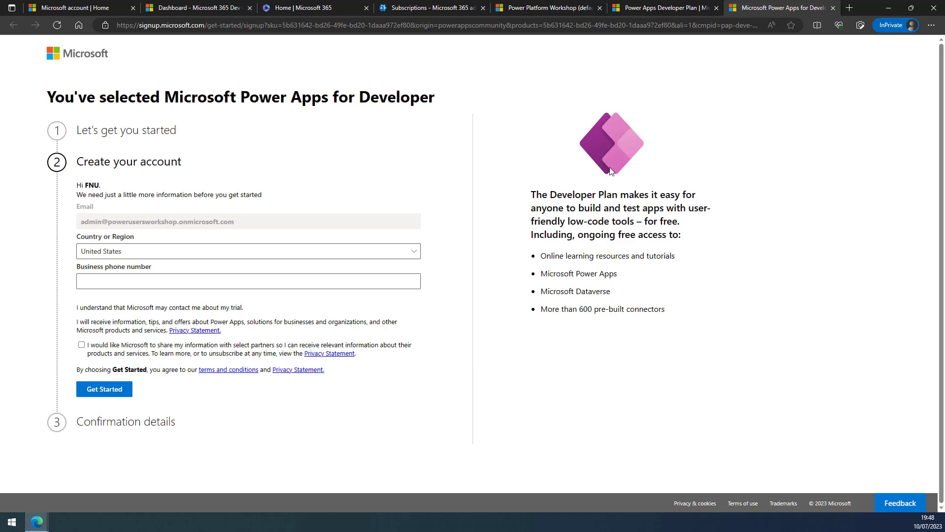
Step: Set the sign-up country to Portugal
click(323, 252)
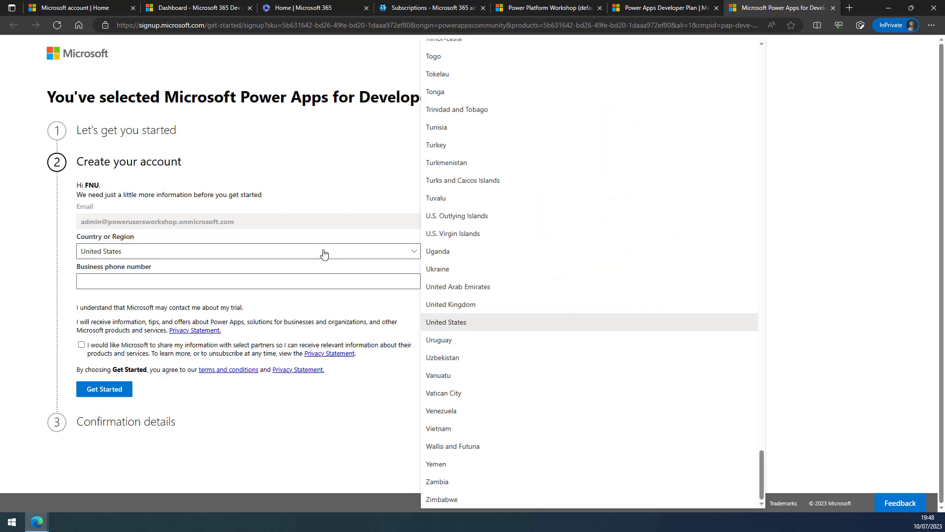
scroll(574, 208, down, 1)
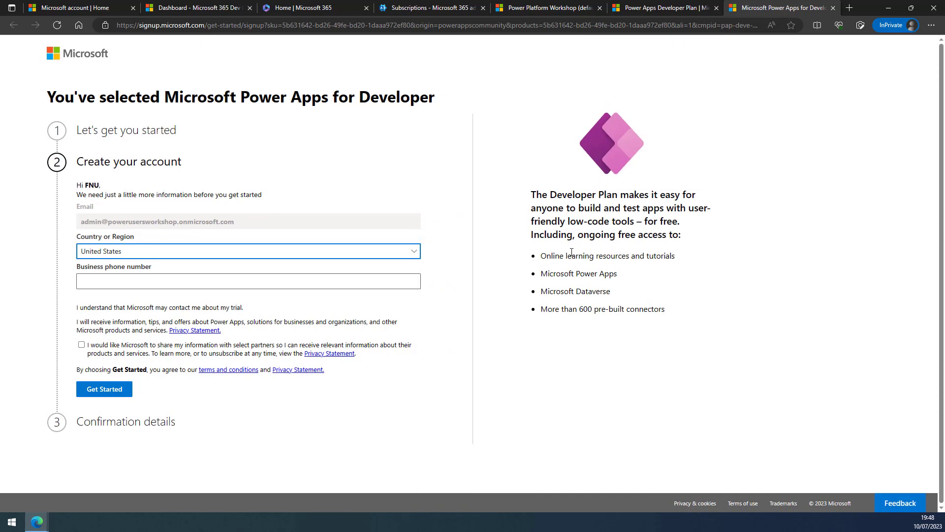
click(404, 254)
scroll(539, 241, up, 20)
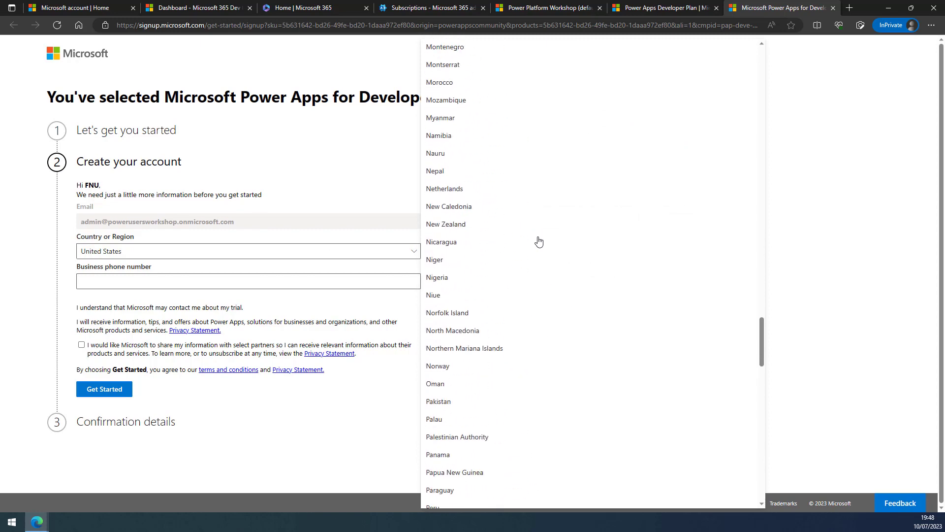
scroll(522, 280, down, 2)
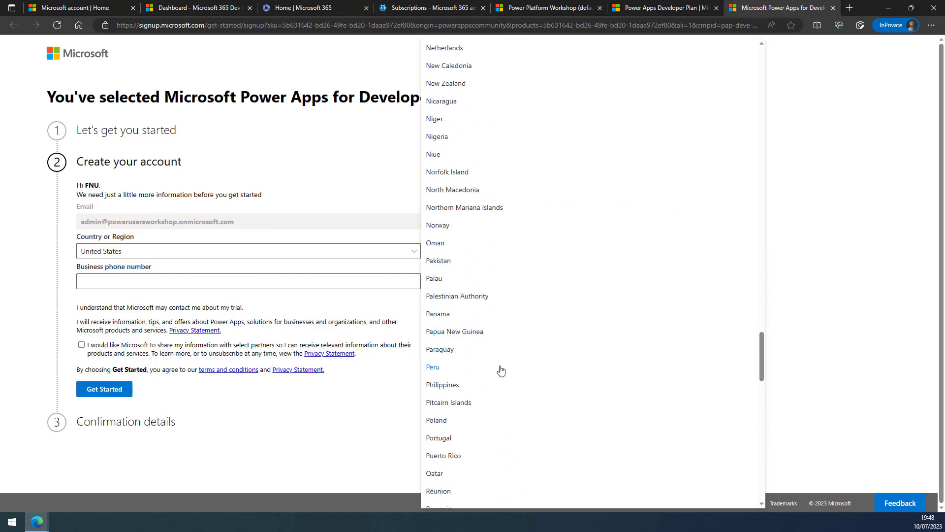
click(460, 439)
Step: Enter business phone number 91000000 and submit the Power Apps for Developer sign-up
click(294, 277)
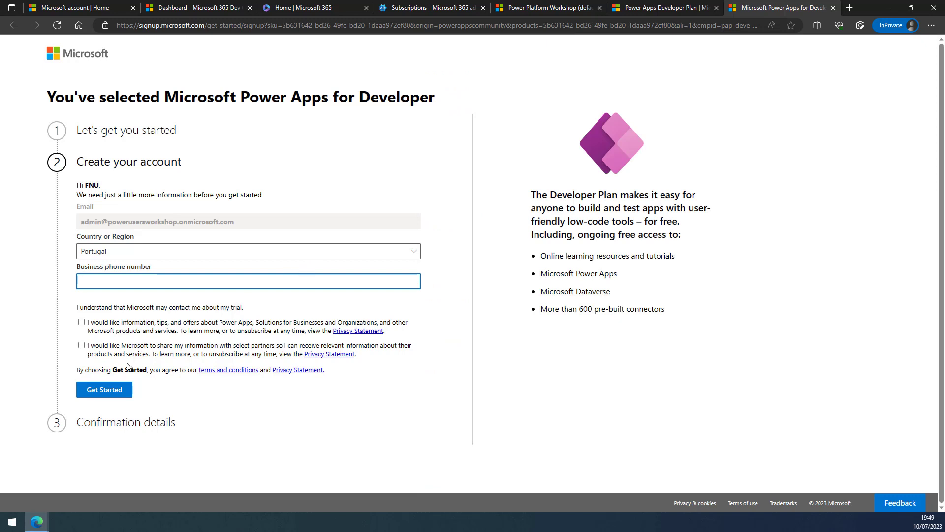
click(89, 390)
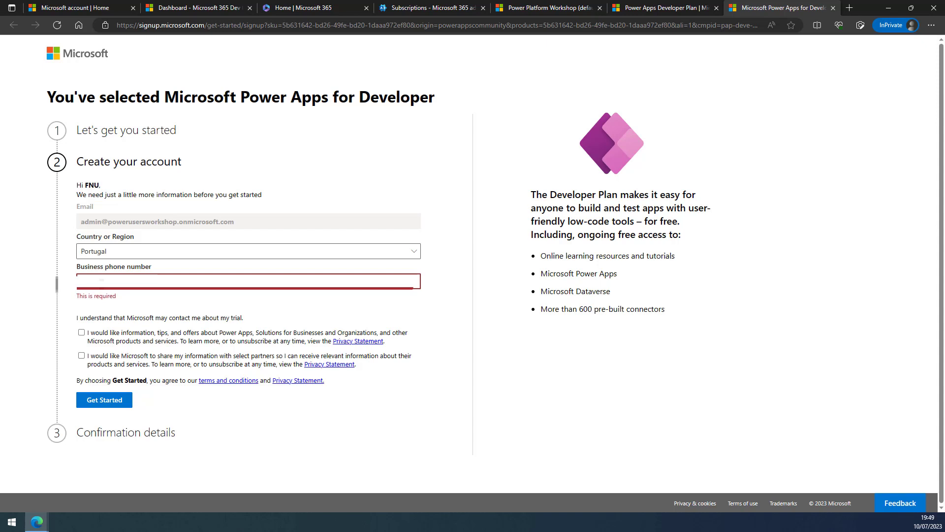
text(91000000)
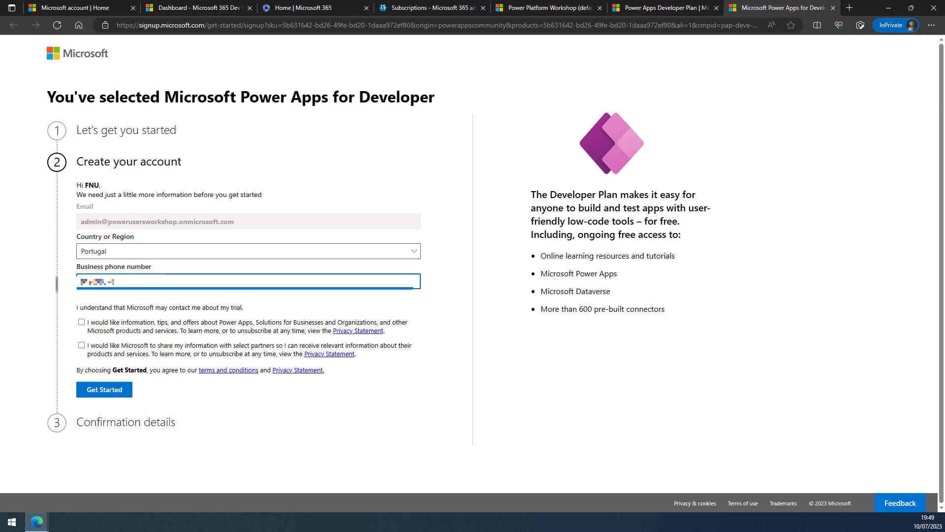
click(96, 392)
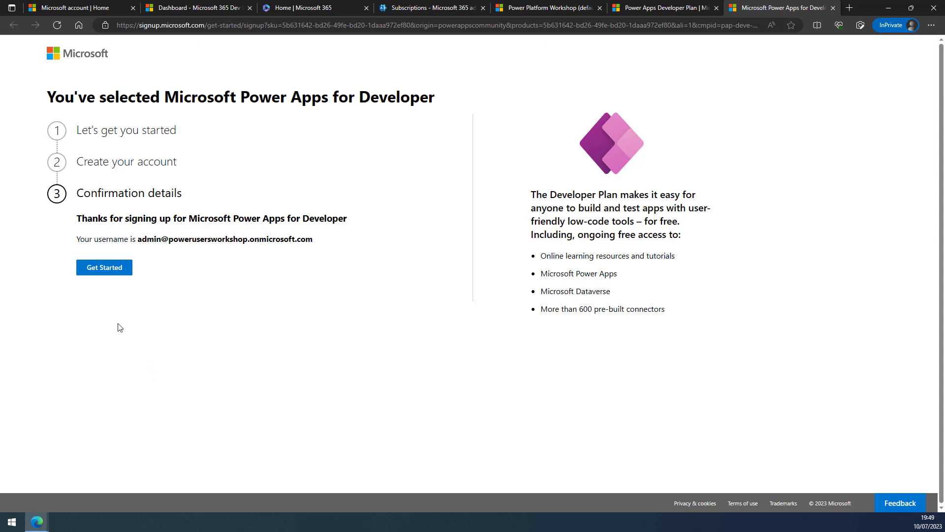
Step: Enter Power Apps and inspect the environment picker, finding only Power Platform Workshop (default)
click(100, 273)
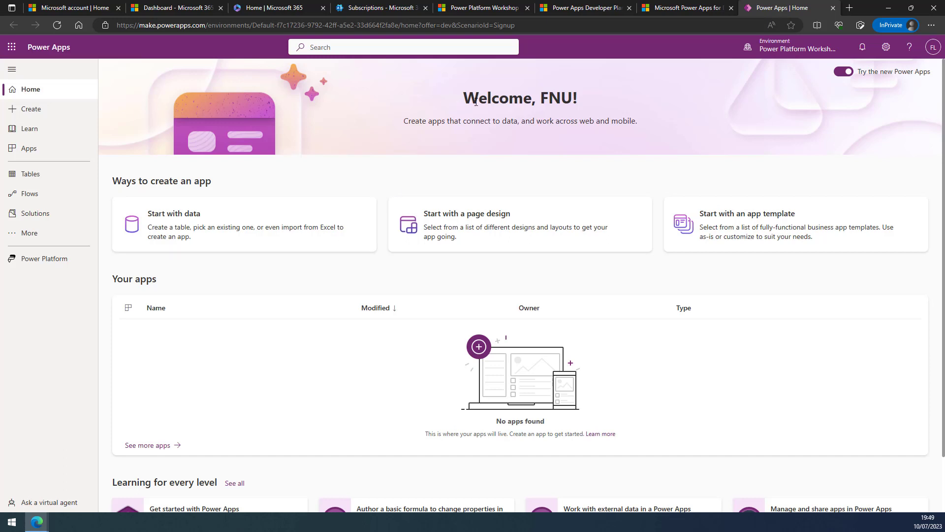
click(791, 50)
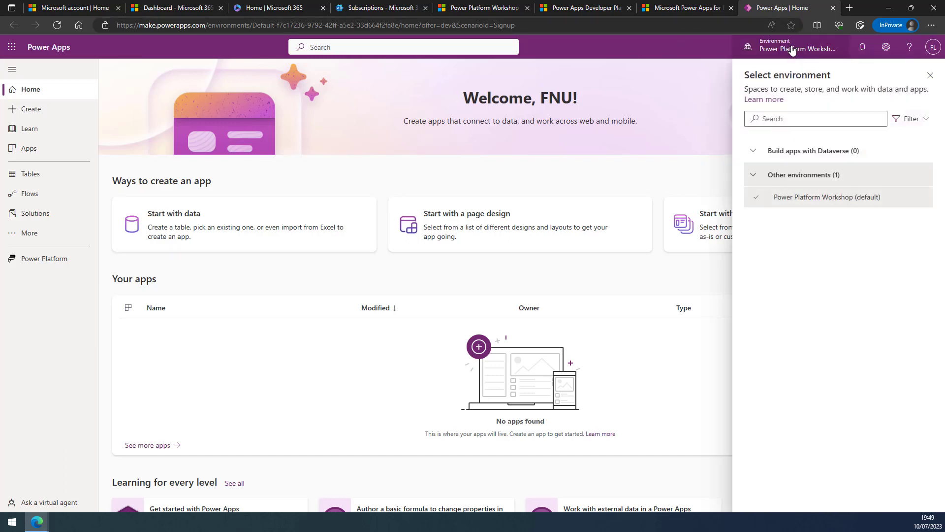
click(753, 176)
click(753, 176)
mouse_move(777, 198)
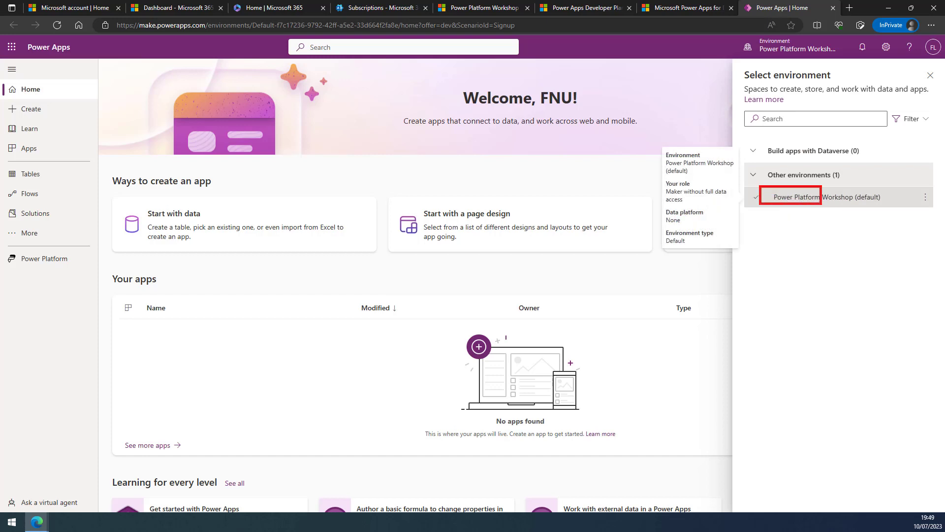
drag(884, 212, 895, 211)
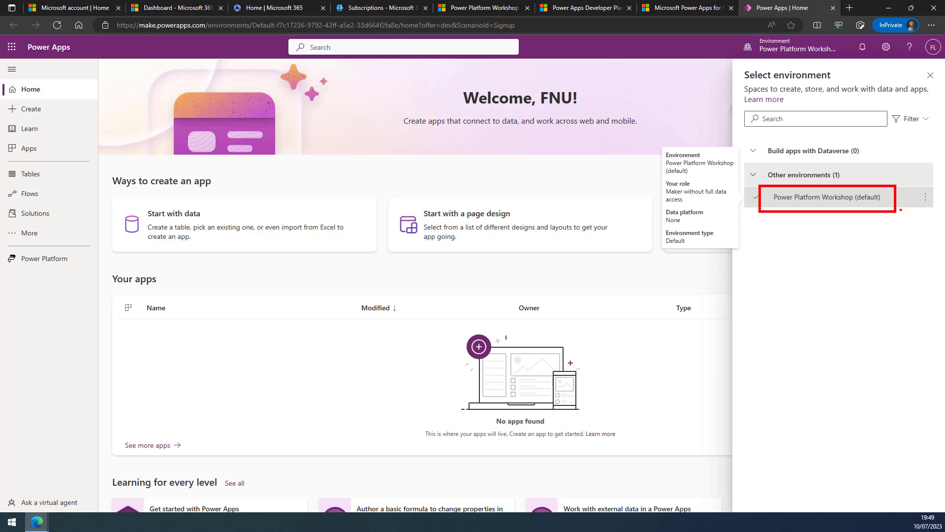
key(Escape)
click(756, 156)
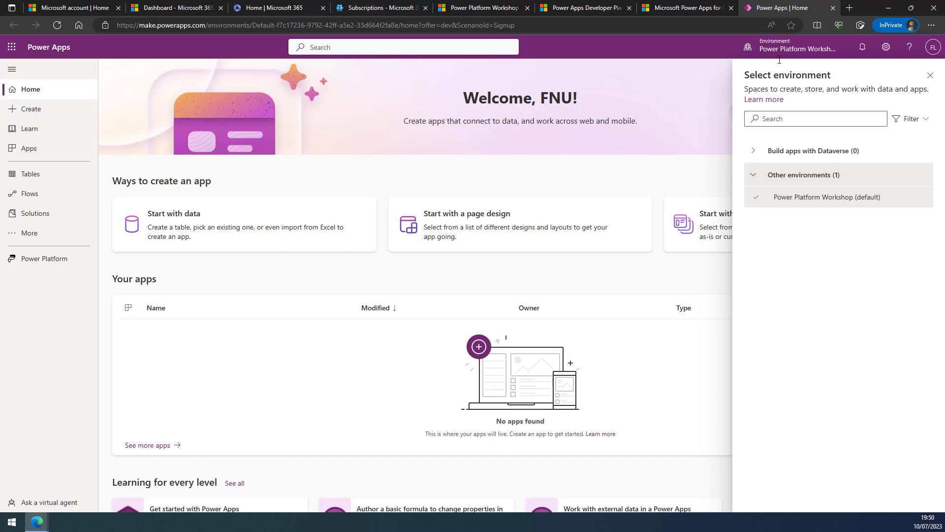
click(560, 10)
Step: Open Environments, refresh the list, close the Help pop-up and start a + New environment
click(473, 10)
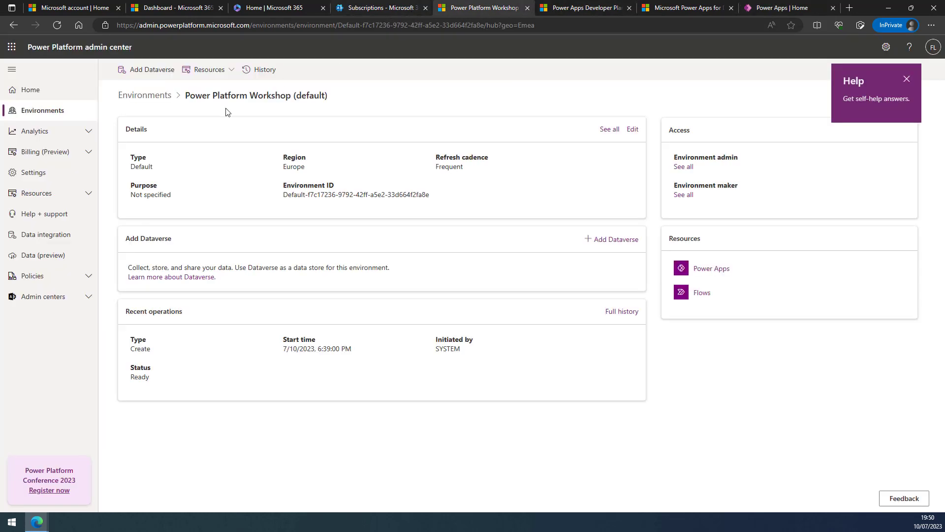
click(51, 111)
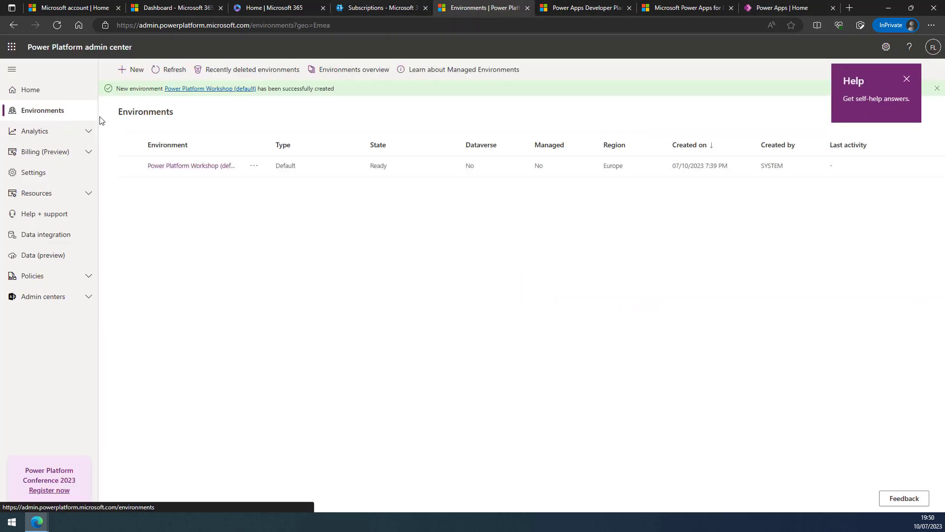
click(170, 71)
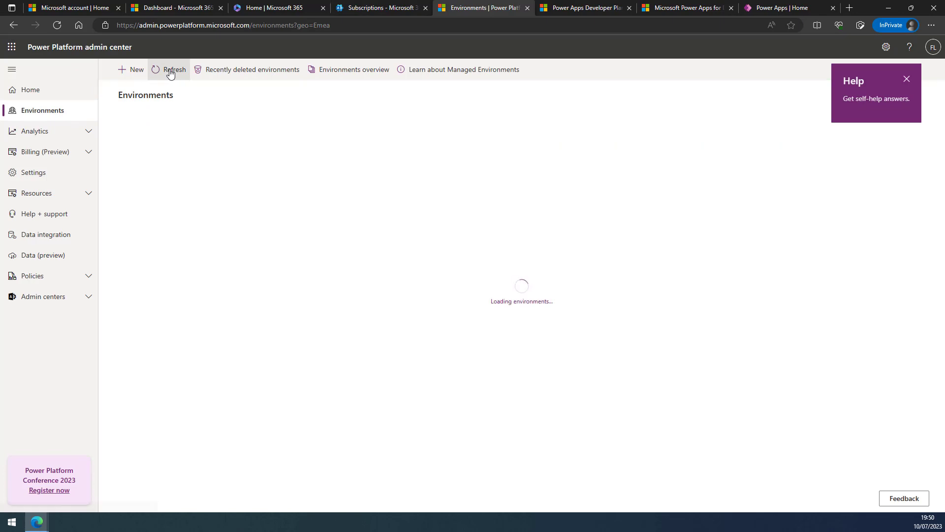
click(171, 71)
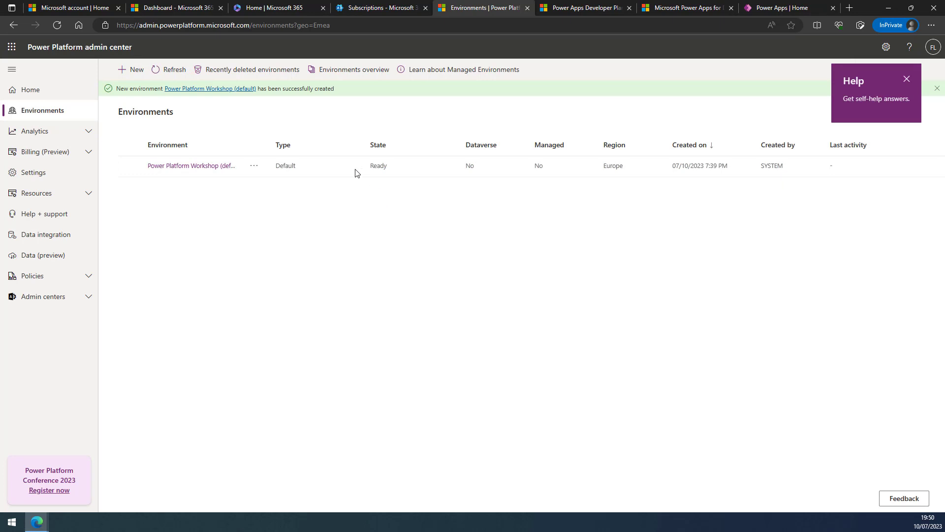
click(173, 70)
click(906, 80)
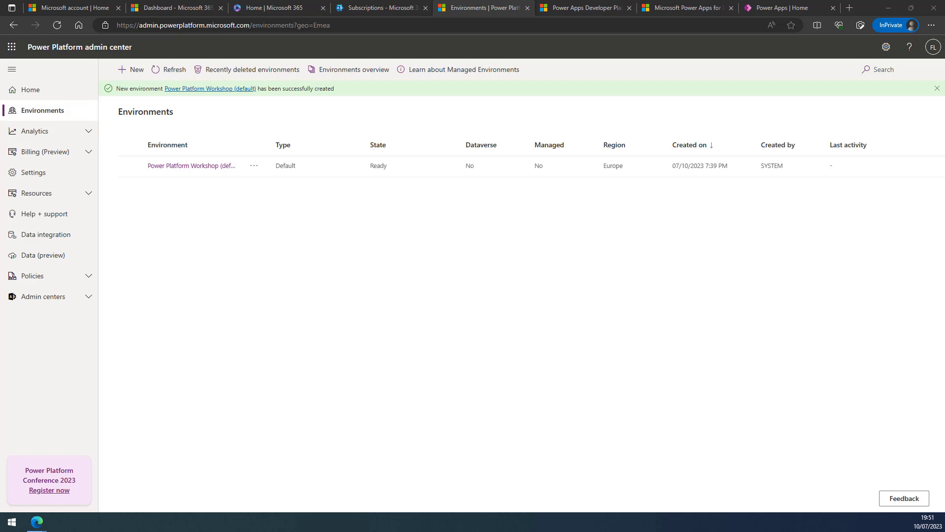
click(170, 70)
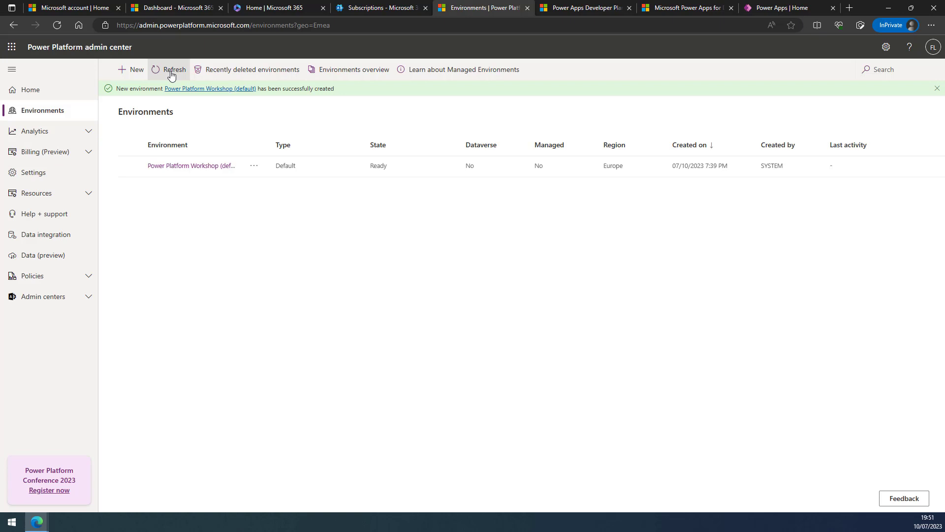
click(134, 69)
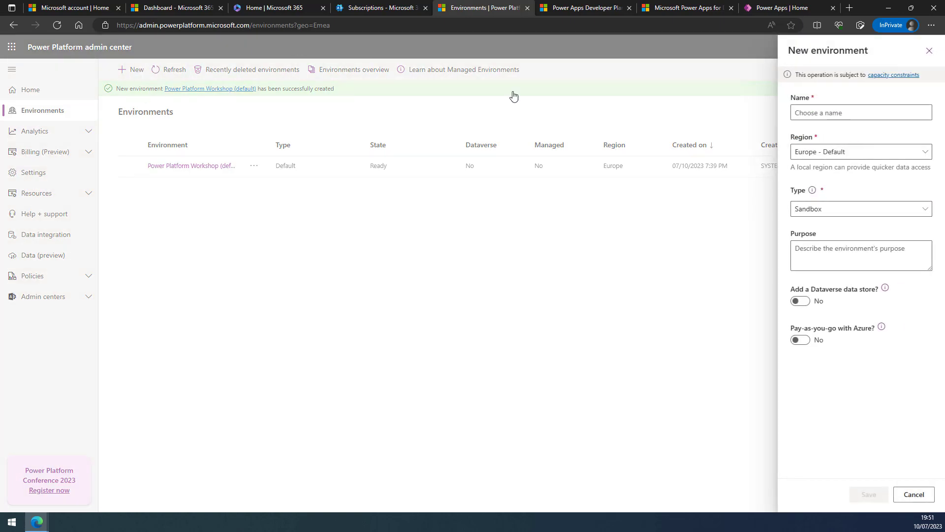
Step: Set type Developer and name 'PP Workshop Developer', then continue to the Add Dataverse step
click(870, 210)
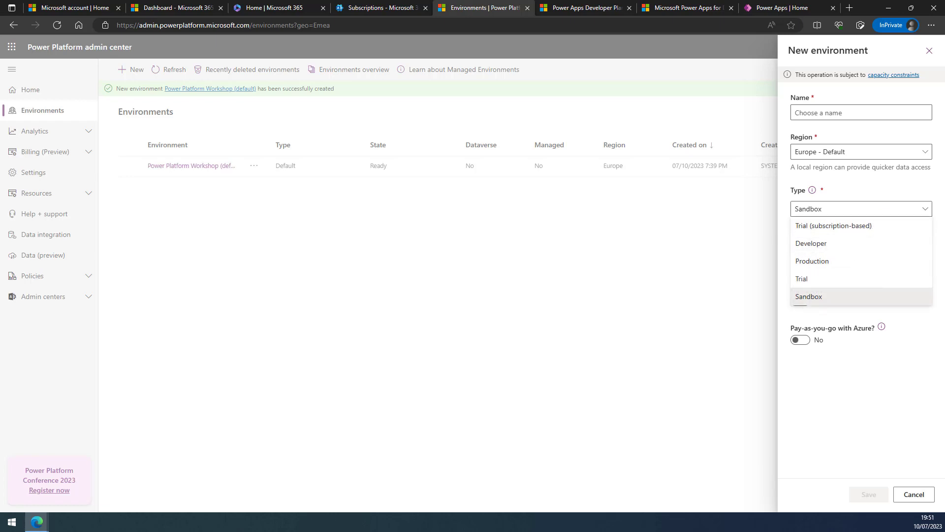
click(827, 244)
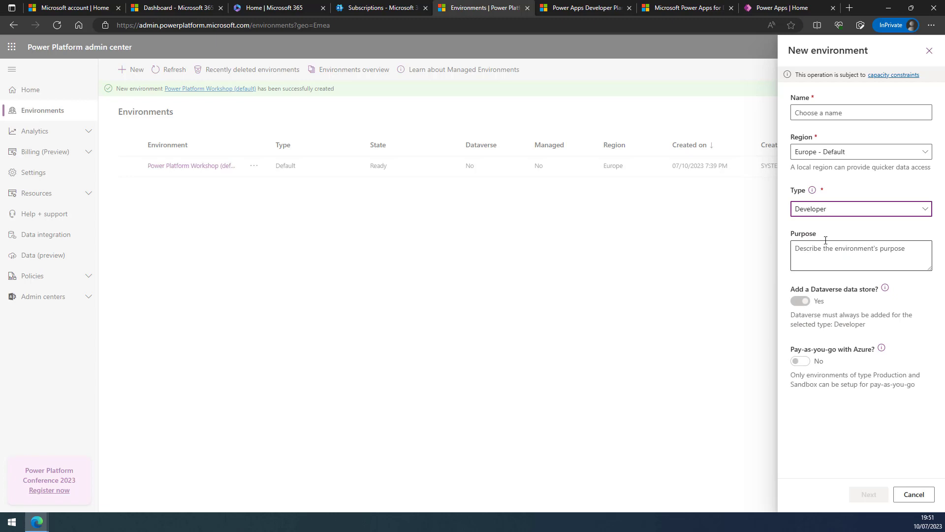
click(858, 111)
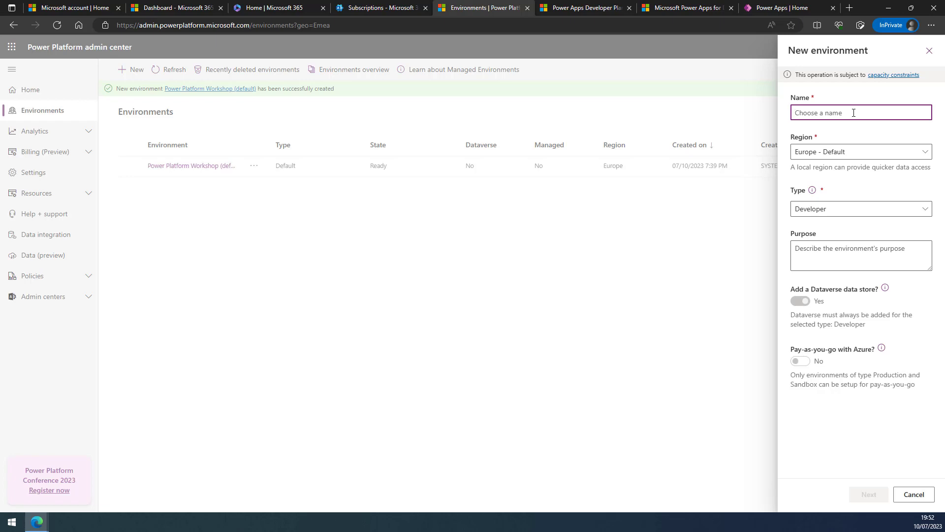
text(Pow)
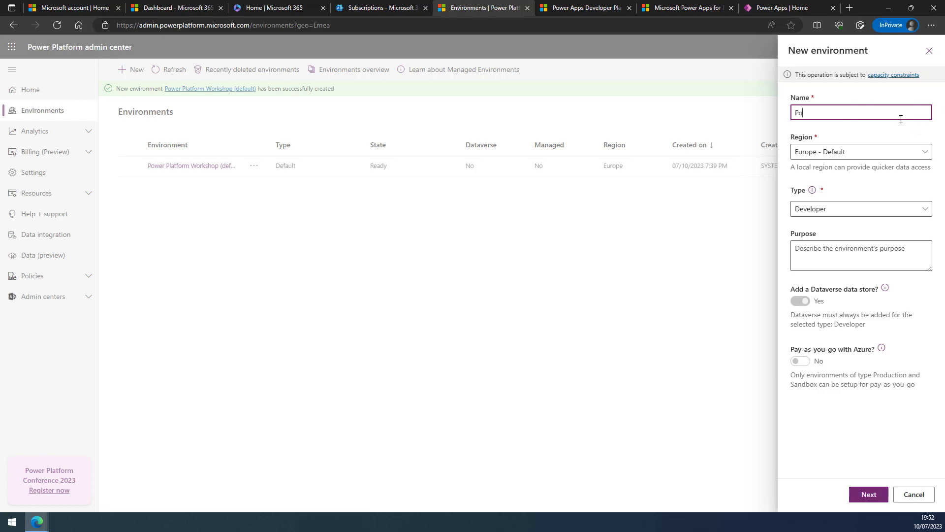
key(BackSpace)
key(BackSpace)
key(BackSpace)
text(De)
text(velo)
text(per)
text(PP )
text(Wor)
text(k)
text(shop)
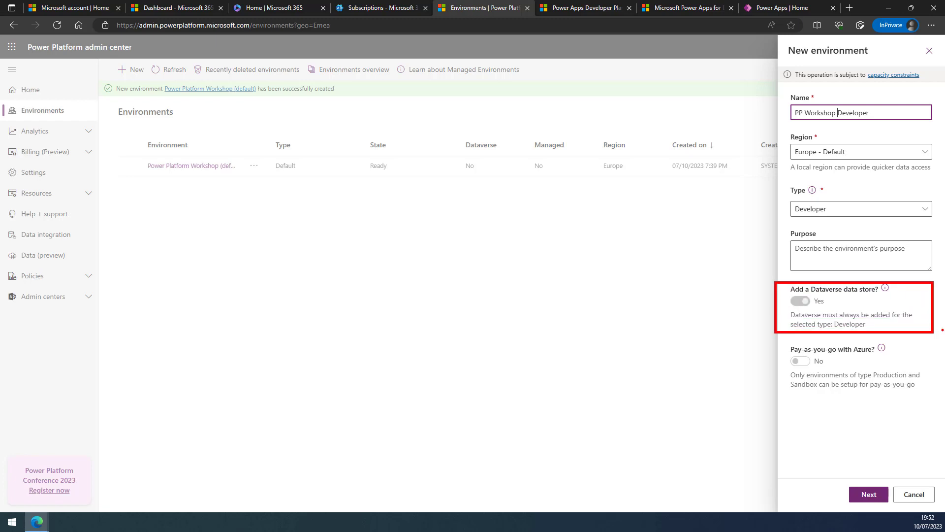
click(871, 498)
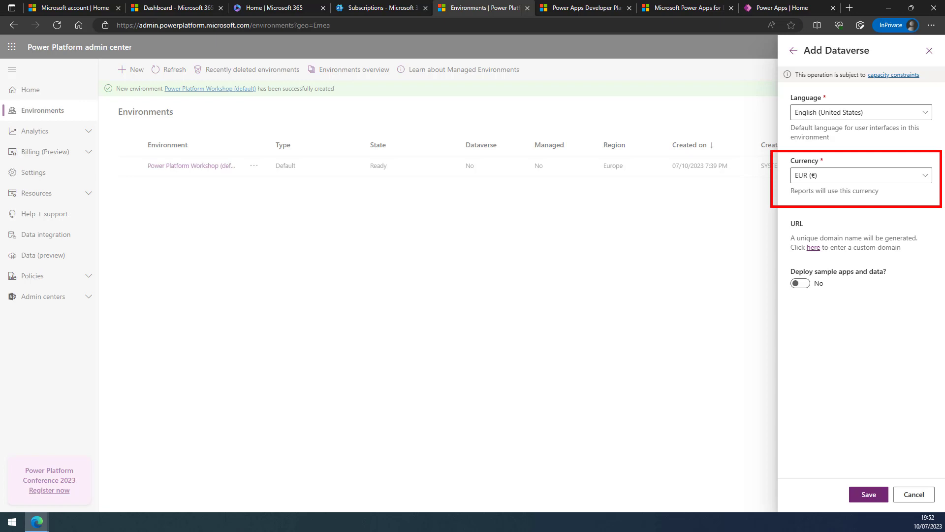
Step: Set the new environment's Dataverse currency to USD ($)
click(925, 176)
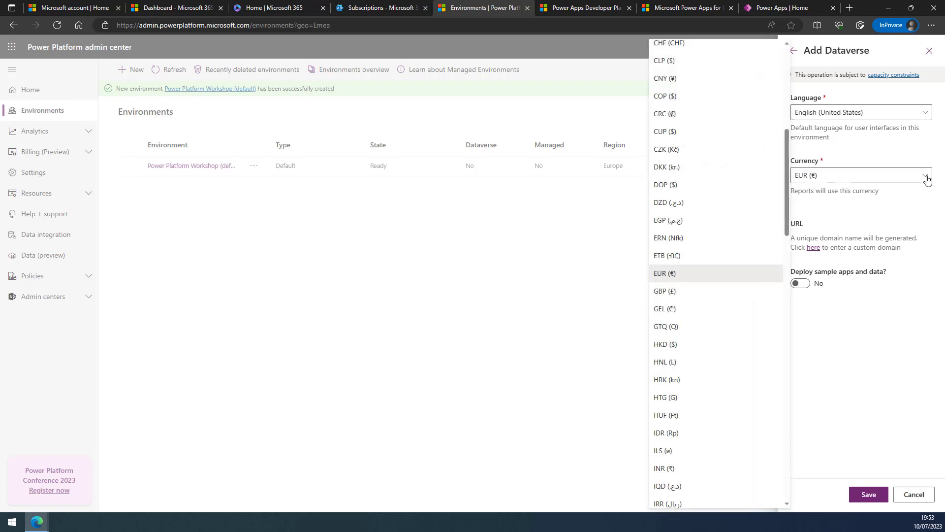
scroll(721, 266, down, 5)
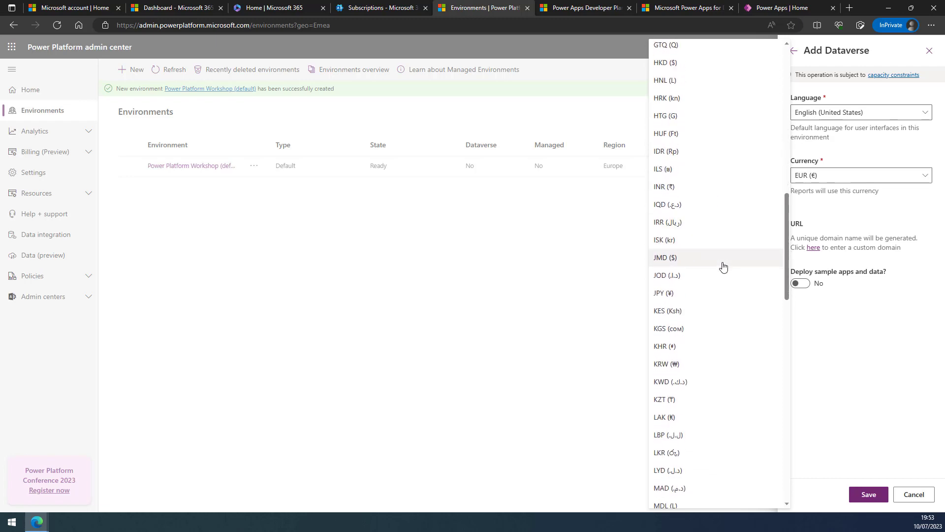
scroll(723, 267, down, 5)
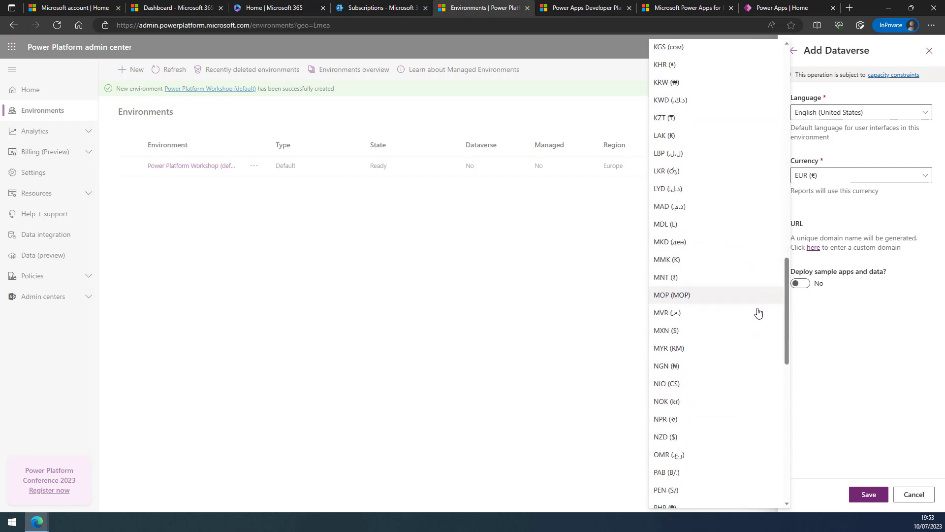
scroll(758, 309, down, 8)
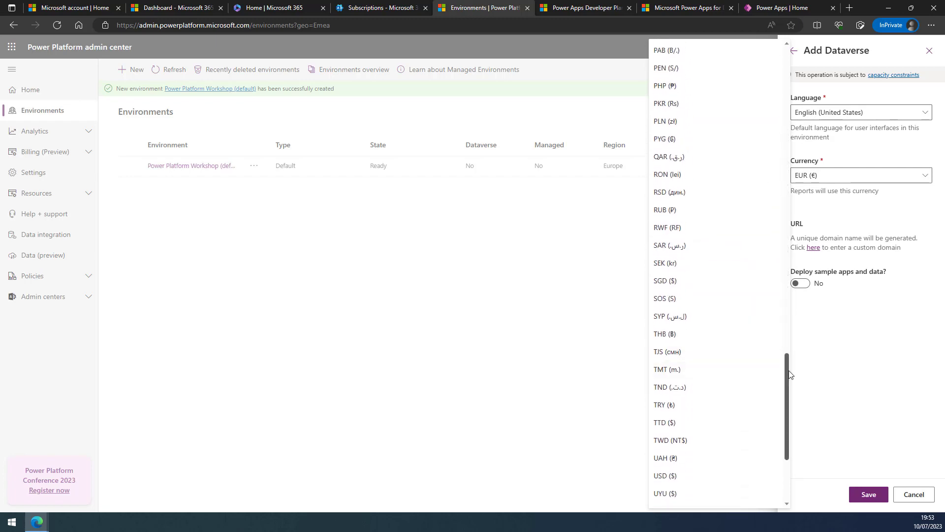
click(724, 474)
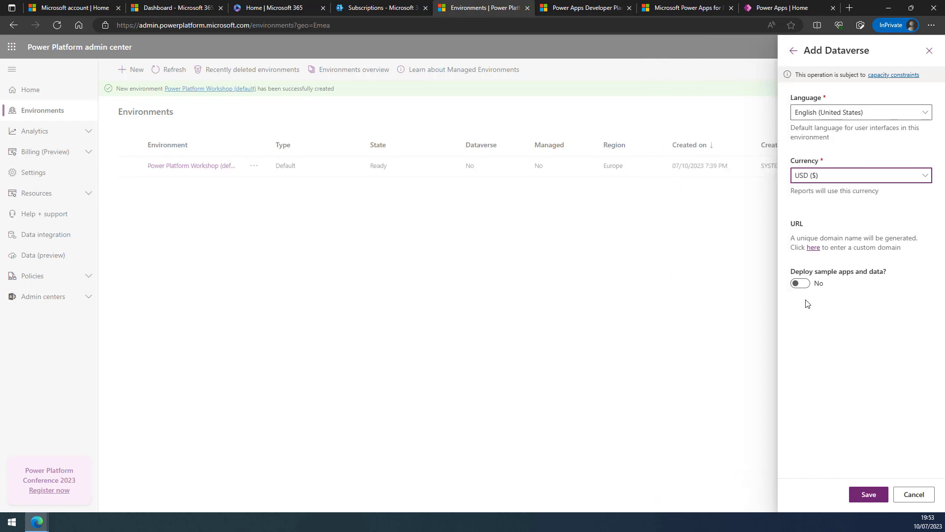
Step: Leave Deploy sample apps and data off and save the PP Workshop Developer environment
click(801, 284)
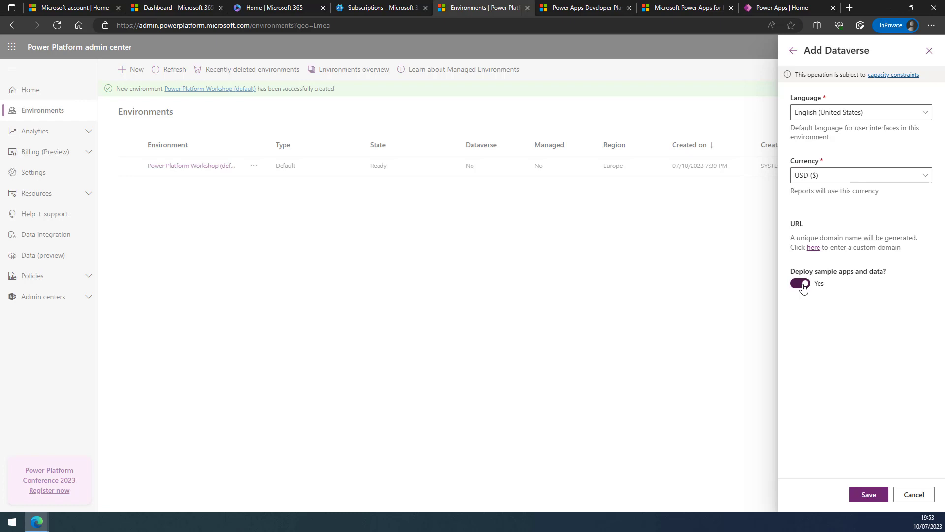
click(803, 285)
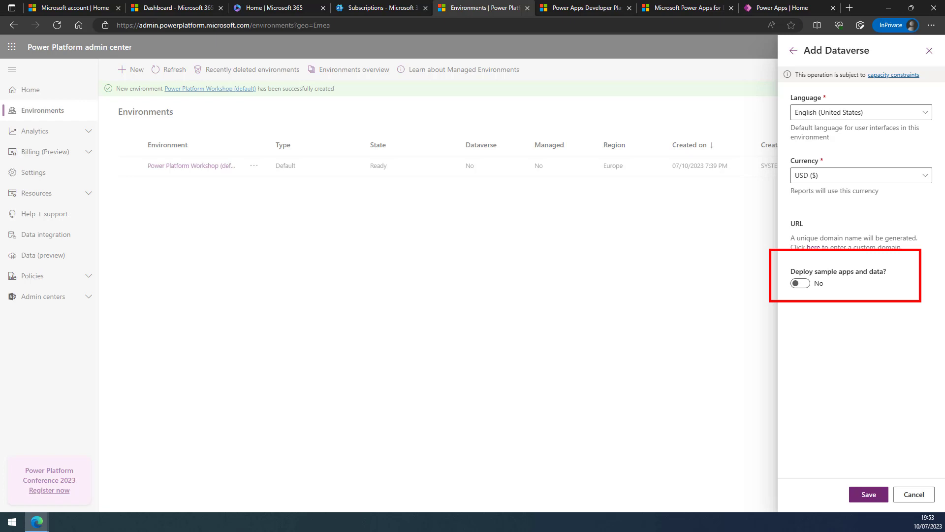
click(869, 495)
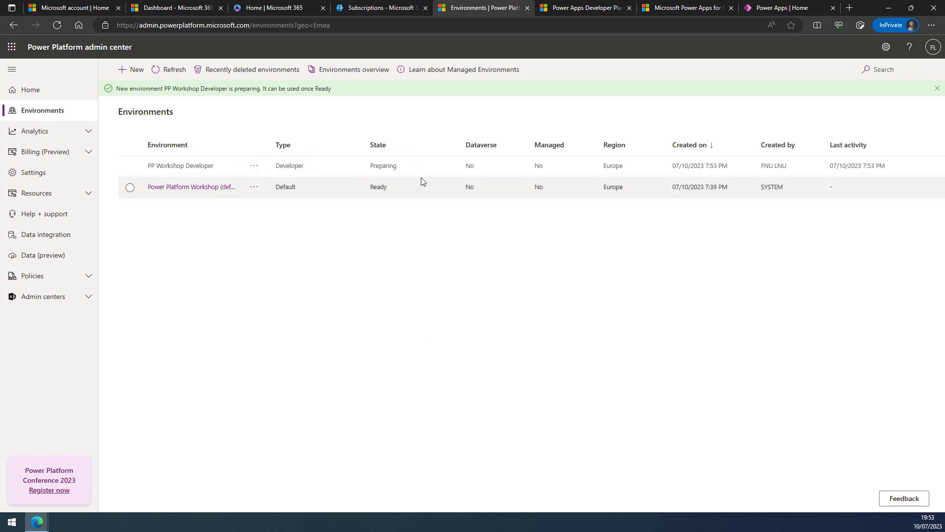
Step: Refresh the environments list, confirm PP Workshop Developer is Developer type and Ready, then go to Power Apps
click(181, 71)
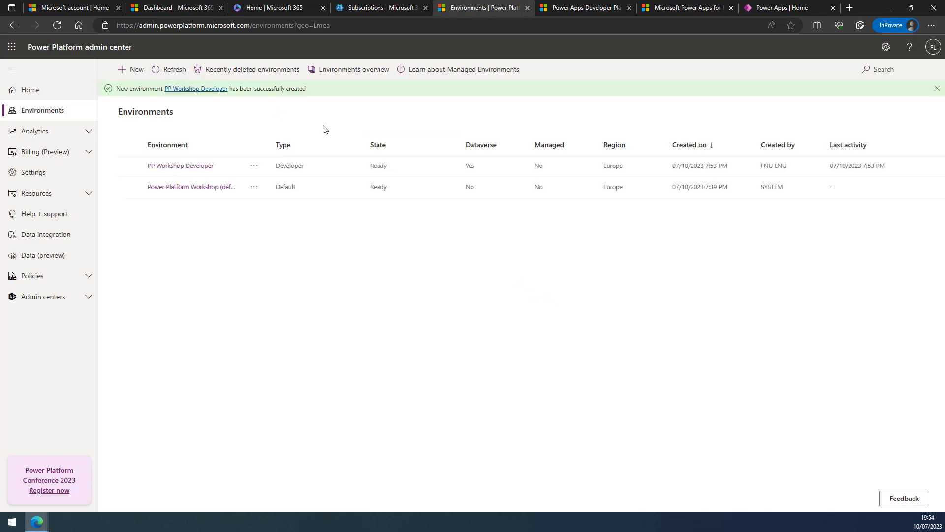
drag(264, 149, 398, 169)
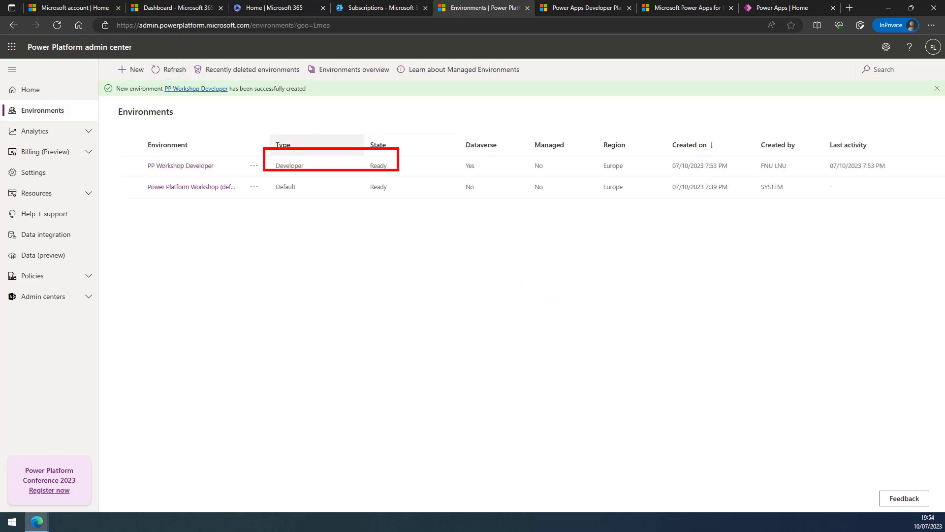
key(Escape)
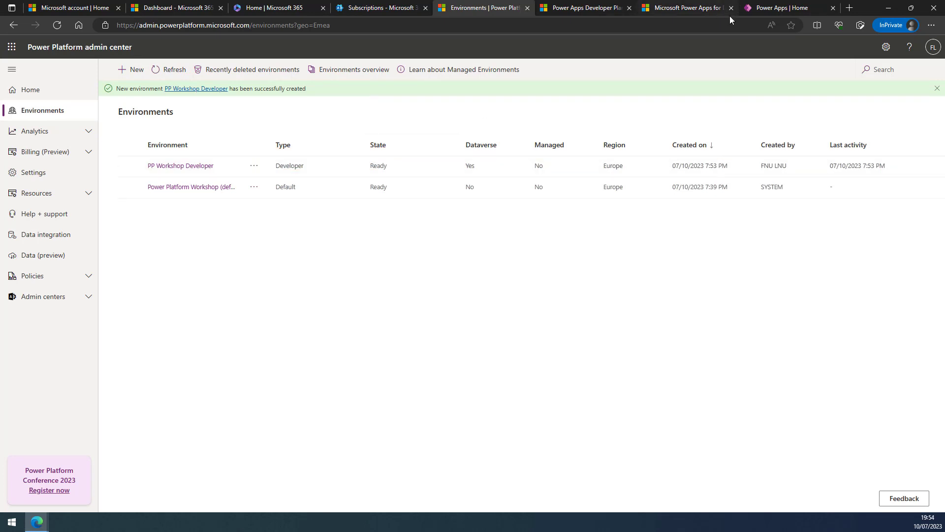
click(753, 9)
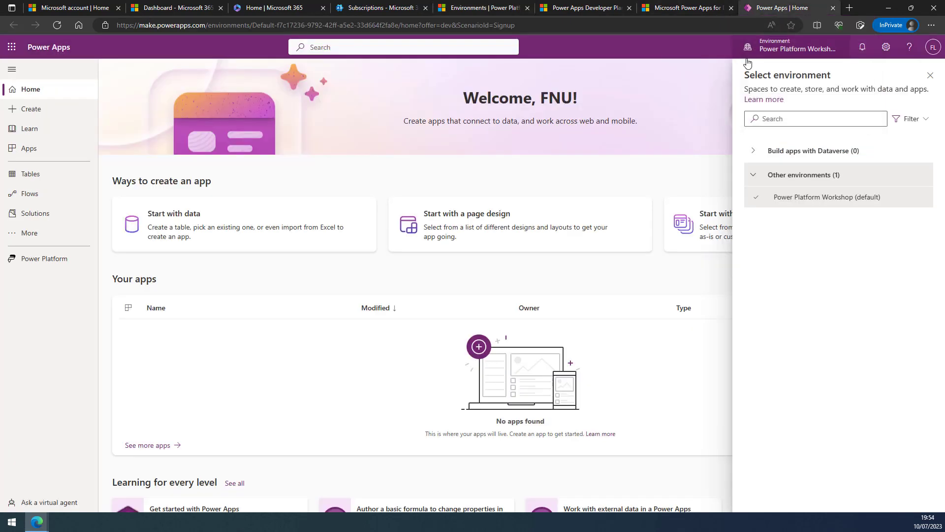
Step: Reload Power Apps, check the environment picker's Dataverse group for PP Workshop Developer, then return to the admin center
click(56, 28)
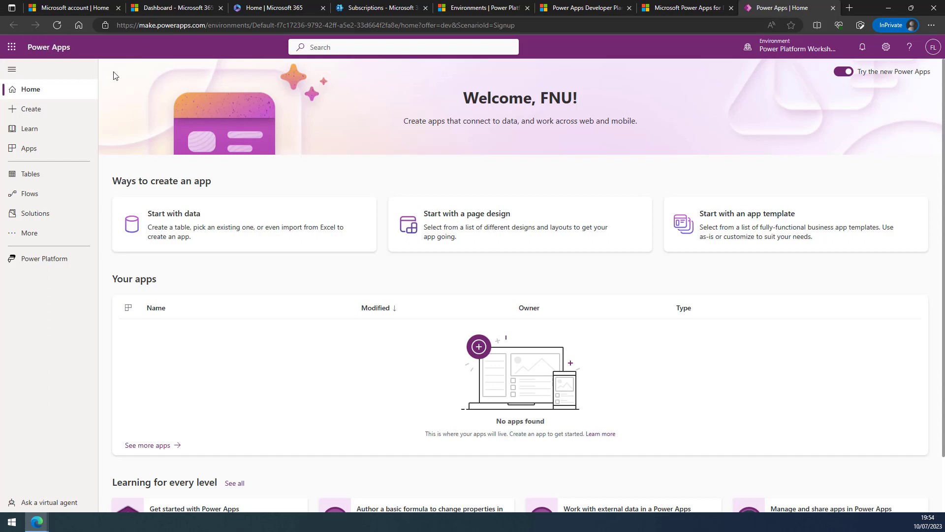
click(796, 48)
click(752, 177)
click(750, 177)
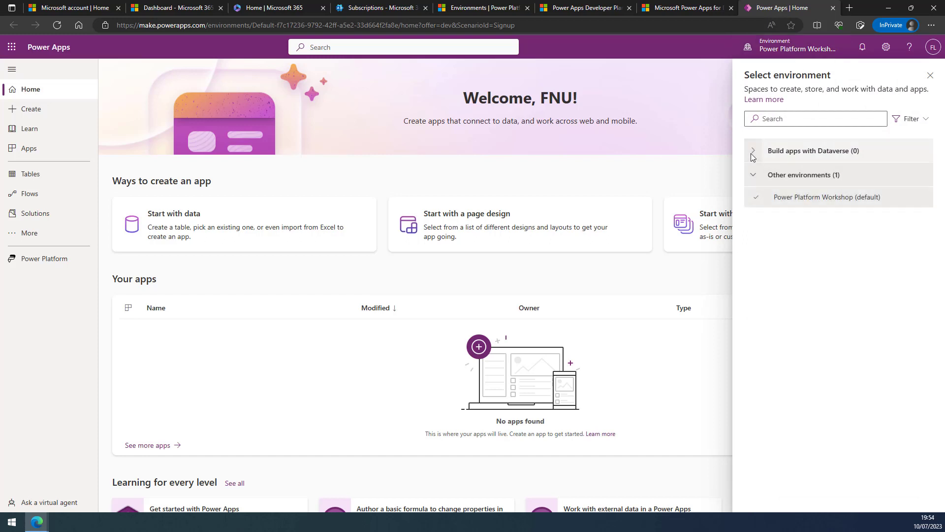
click(752, 152)
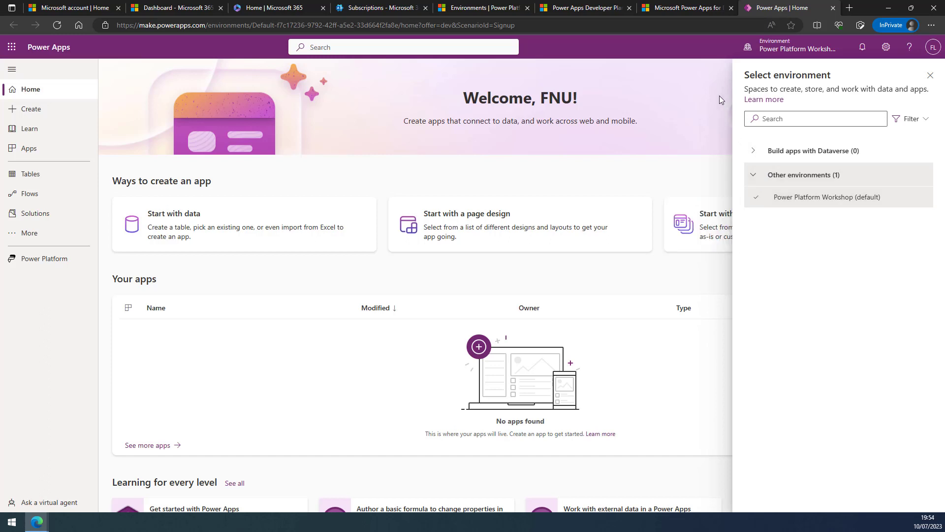
click(779, 51)
click(778, 51)
click(799, 47)
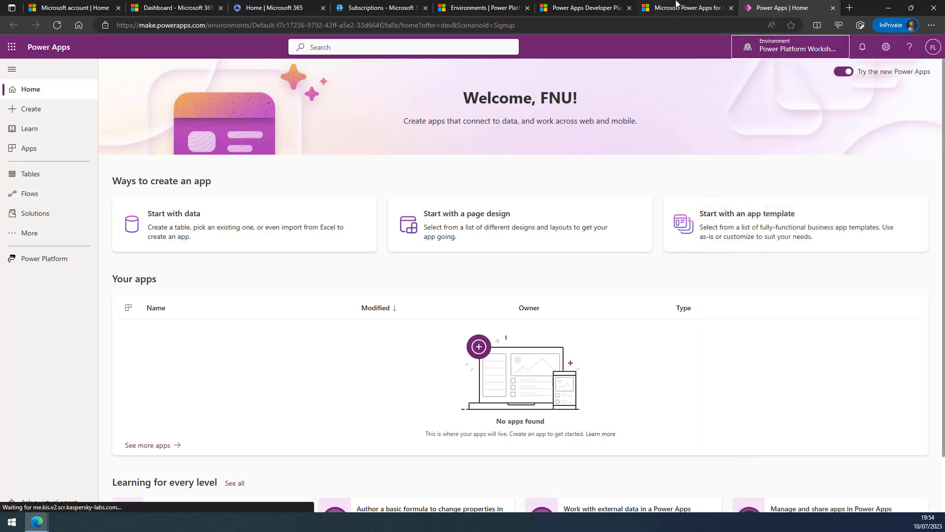
click(586, 9)
click(439, 8)
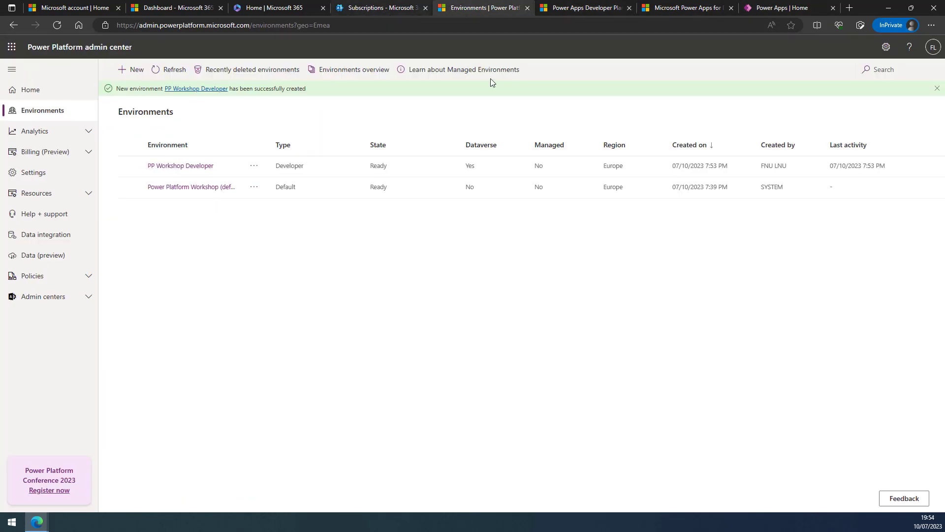
click(188, 166)
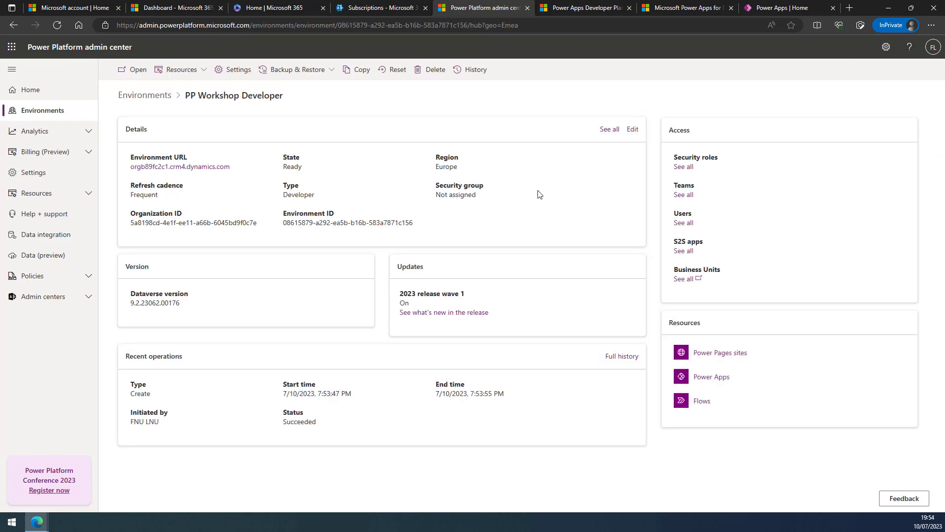
click(684, 223)
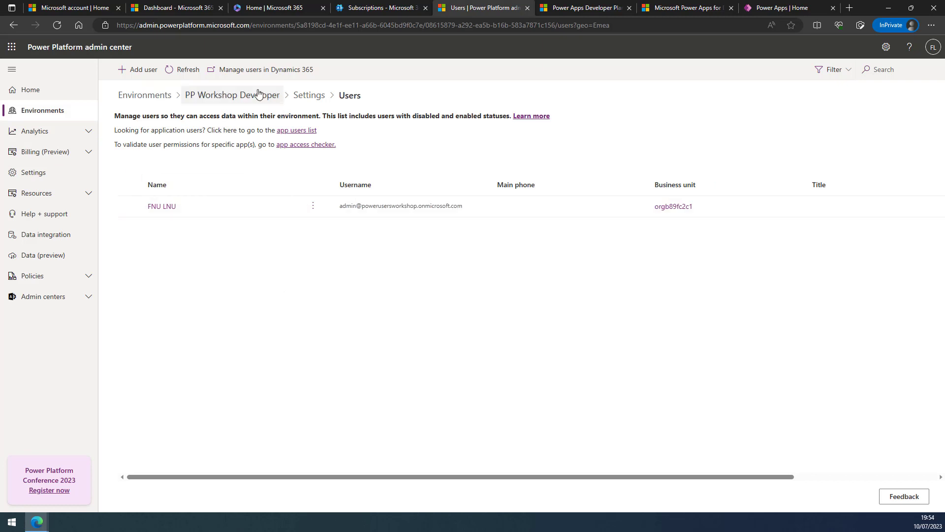
click(158, 95)
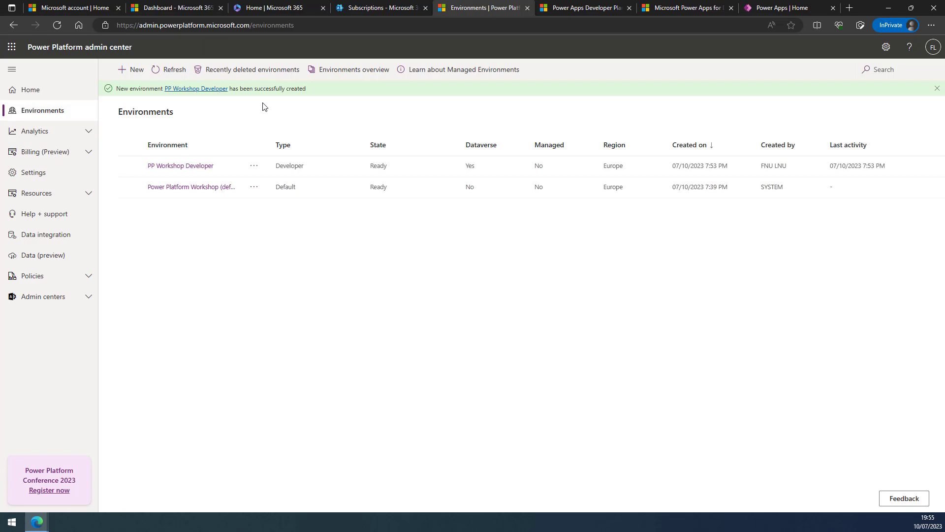
Step: In Power Apps, check the signed-in account and the private browsing window information
click(768, 8)
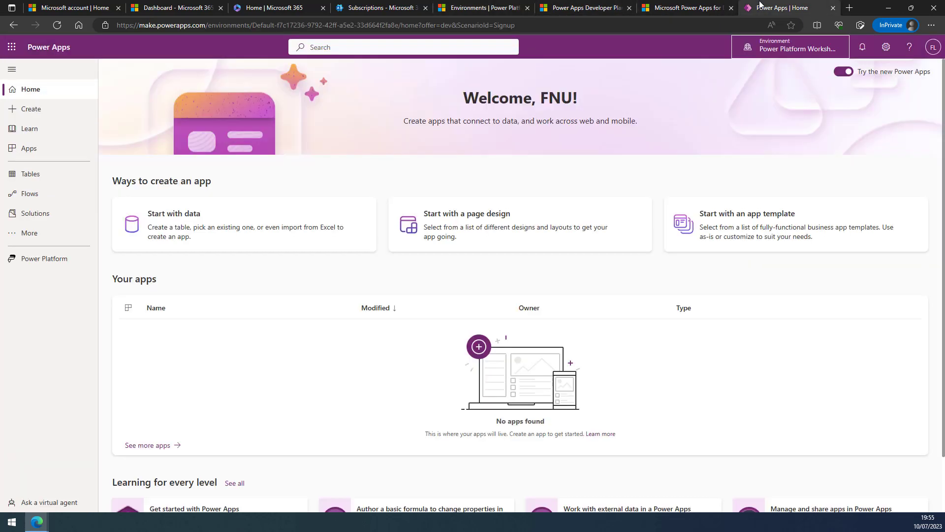
click(934, 47)
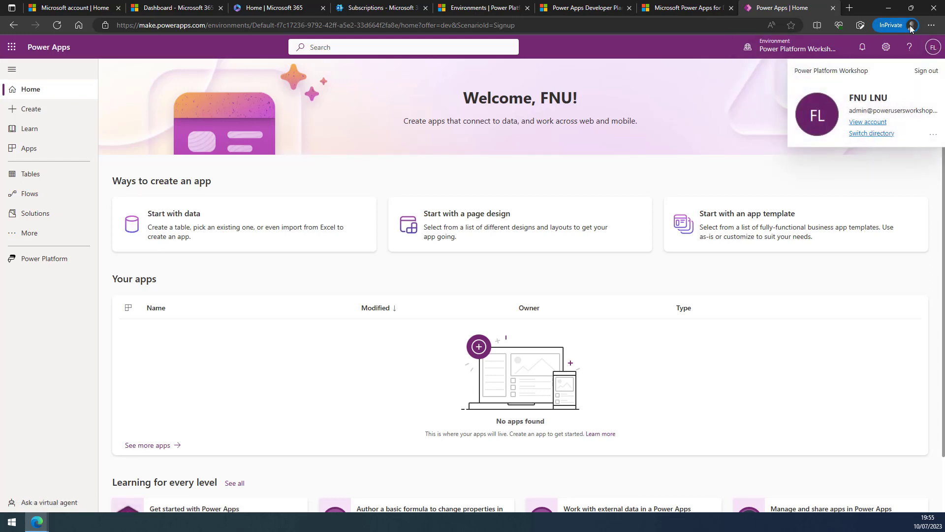
click(931, 25)
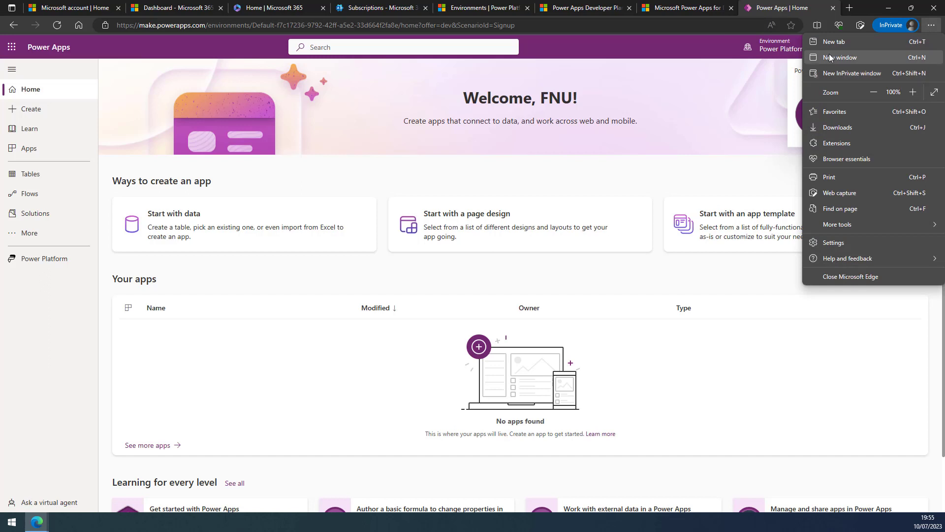
click(885, 26)
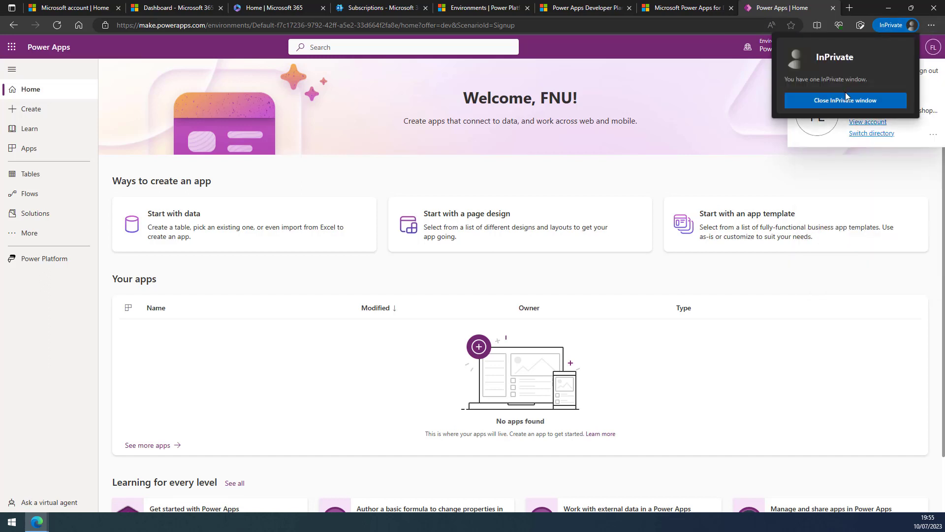
click(734, 101)
Step: Reload Power Apps and find PP Workshop Developer listed in the environment picker
click(819, 53)
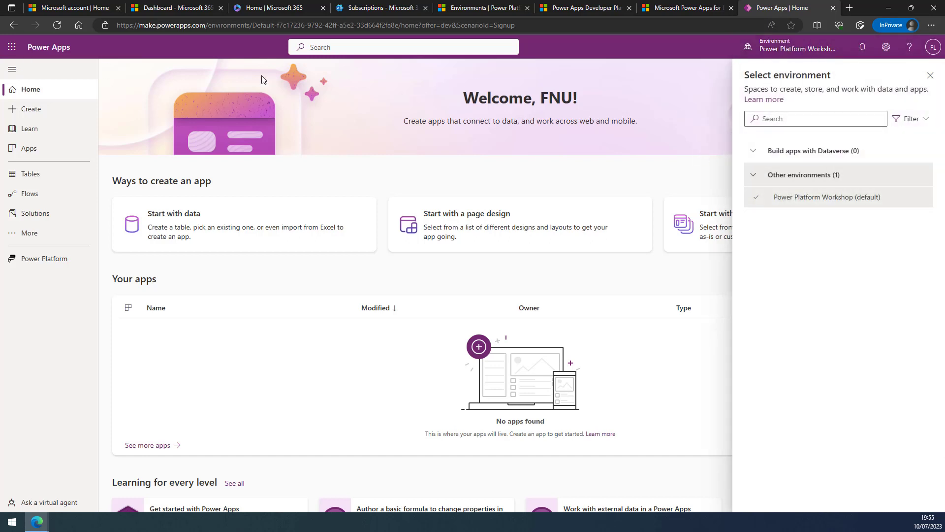
click(55, 28)
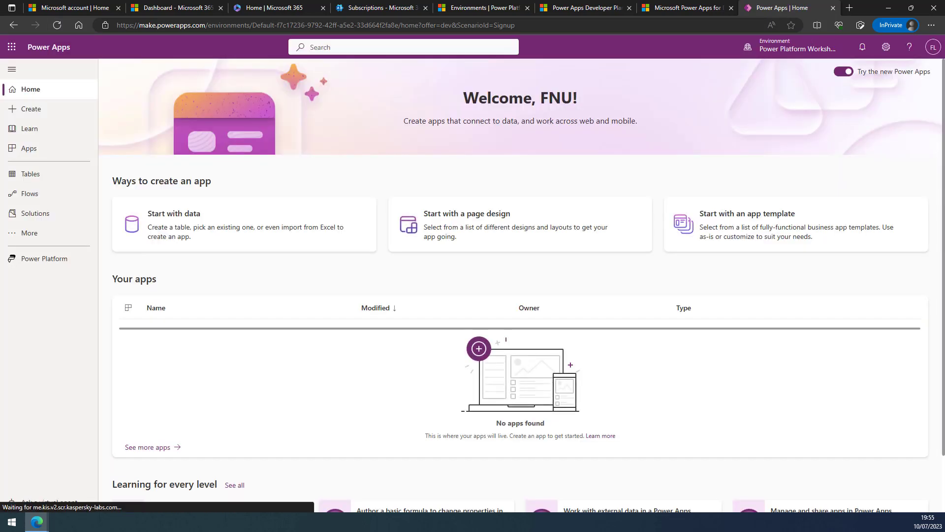
click(808, 58)
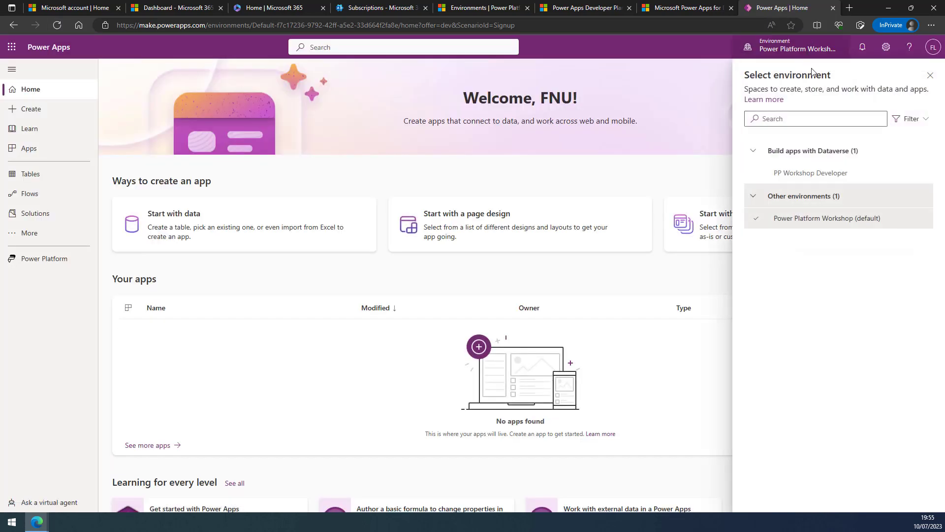
key(ctrl+2)
drag(737, 135, 898, 180)
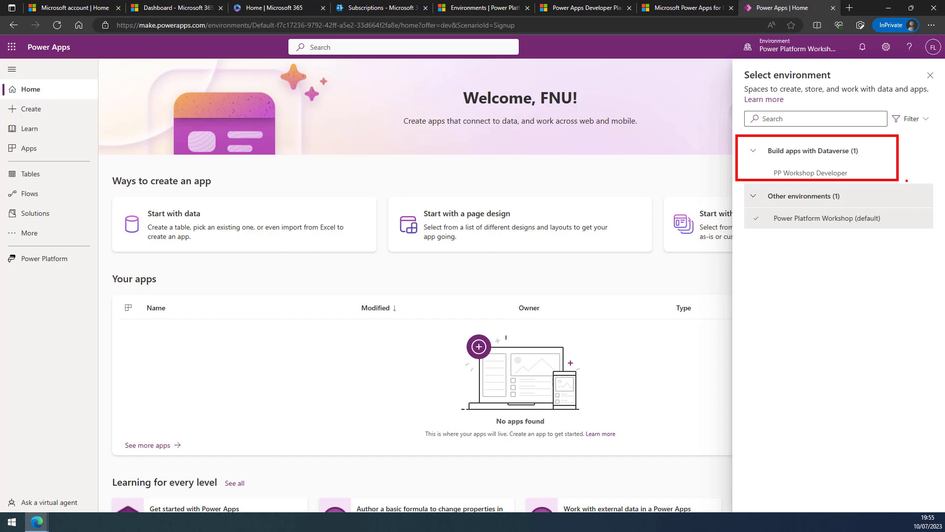
Step: Switch Power Apps to the PP Workshop Developer environment and verify it in the picker
click(787, 172)
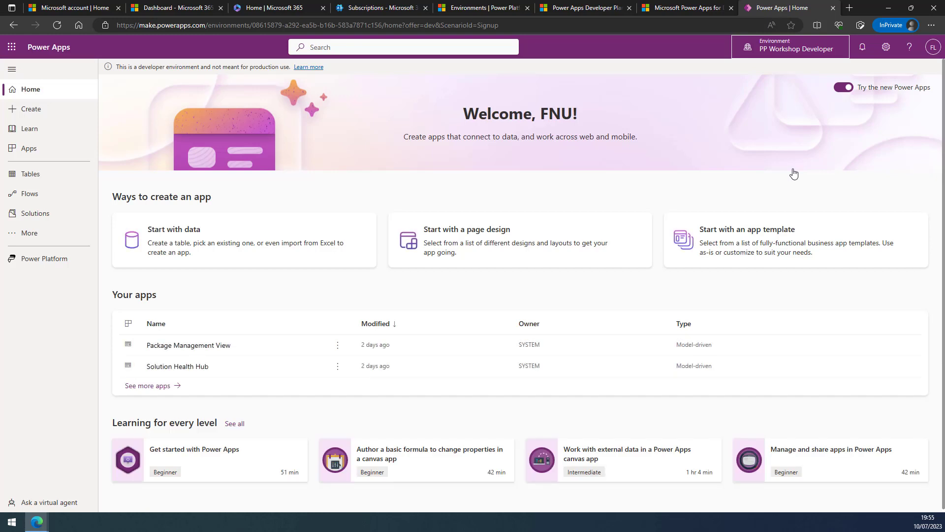
click(790, 53)
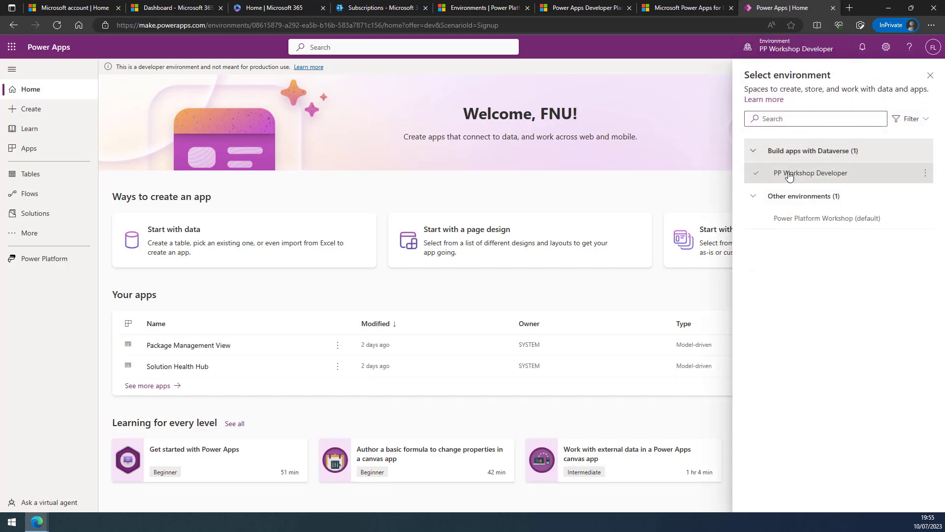
drag(740, 157, 883, 181)
drag(754, 208, 909, 231)
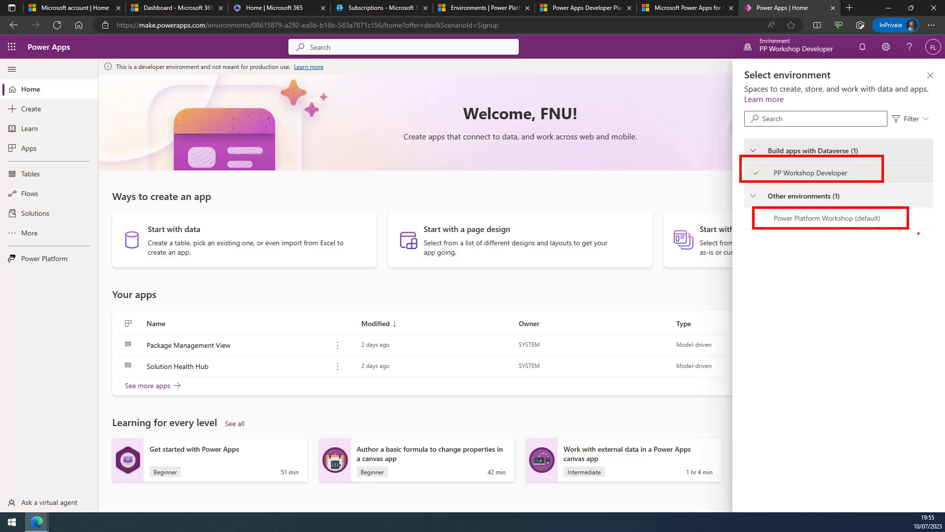
key(Escape)
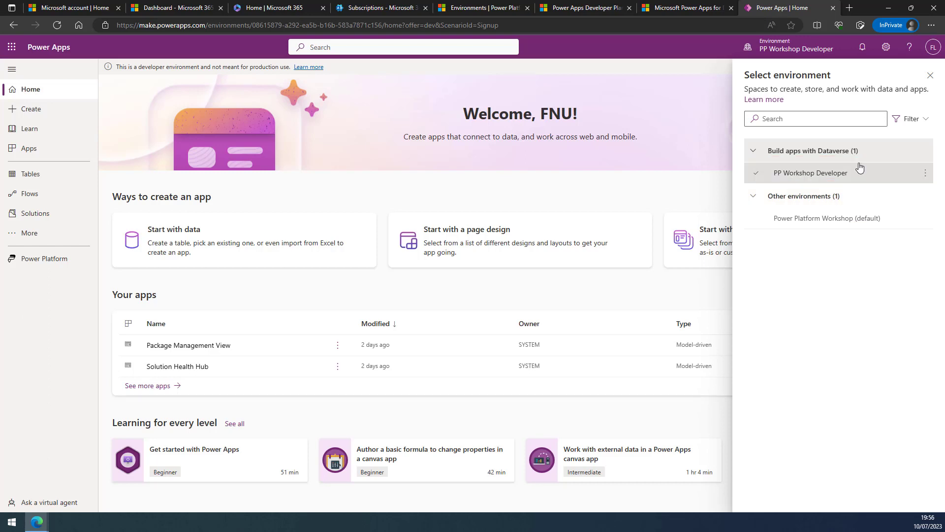
Step: Show the Dataverse Tables page under More in the left navigation
mouse_move(842, 171)
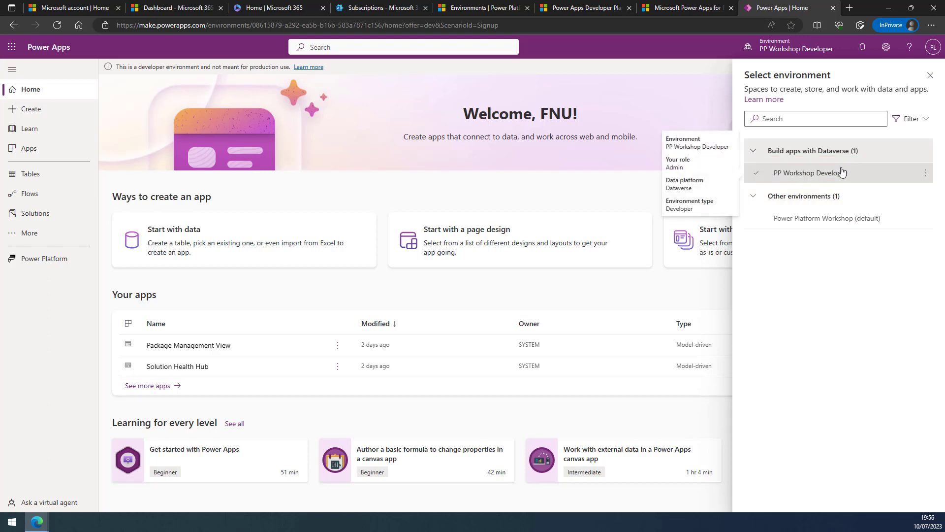
click(24, 232)
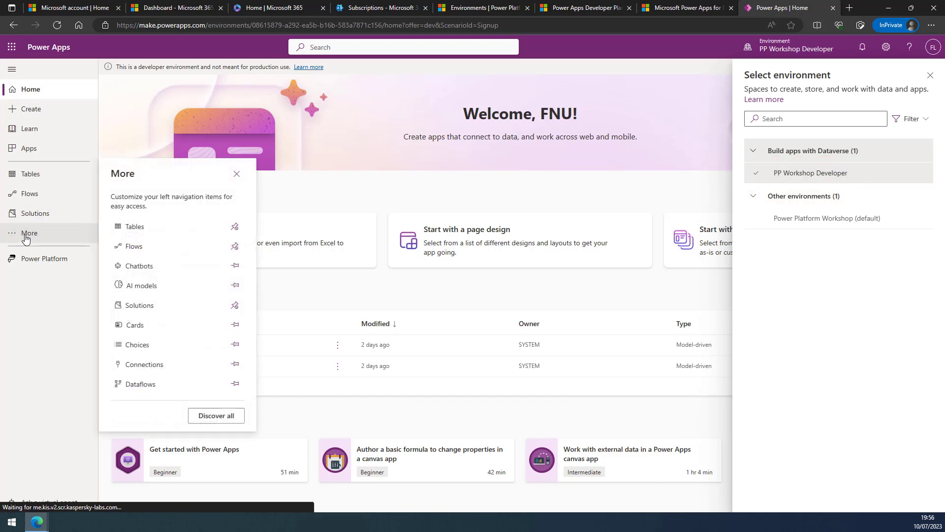
click(170, 234)
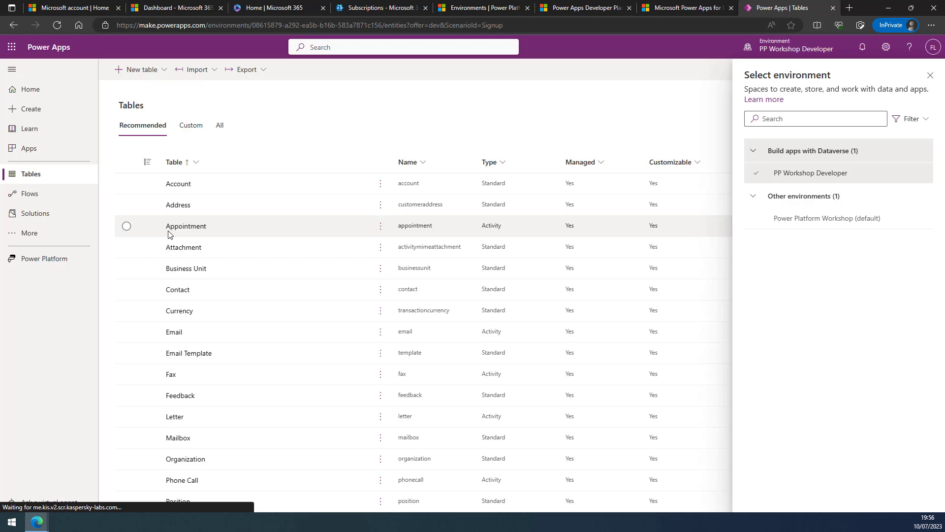
Step: Close the environment picker and launch Power Virtual Agents from the Power Platform menu
click(933, 85)
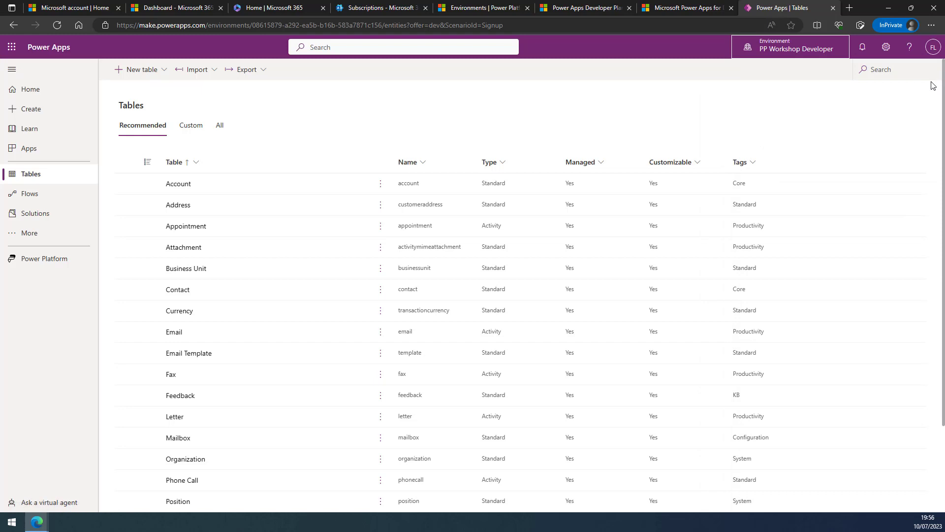
click(75, 258)
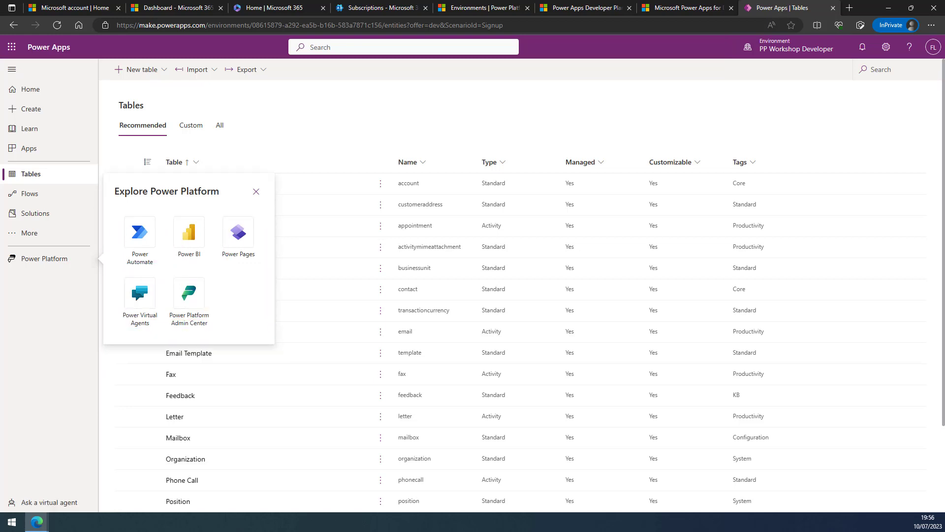
click(146, 311)
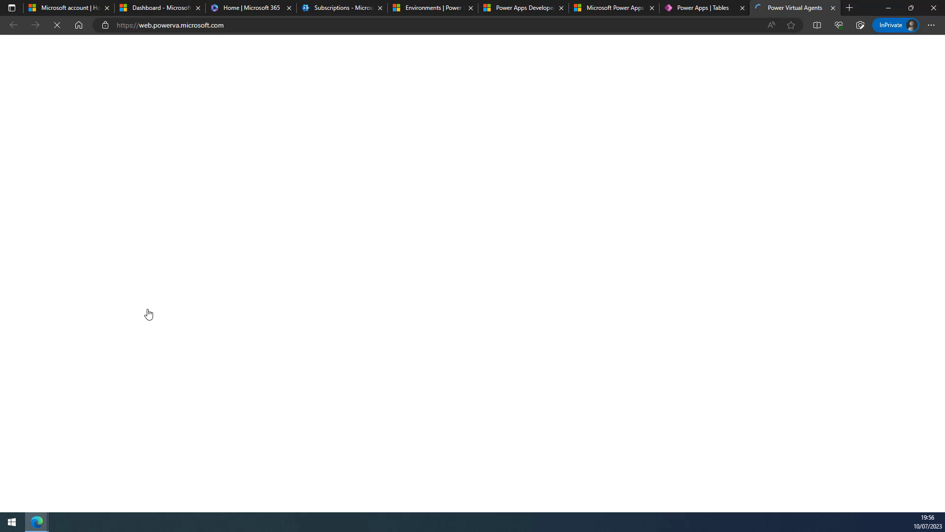
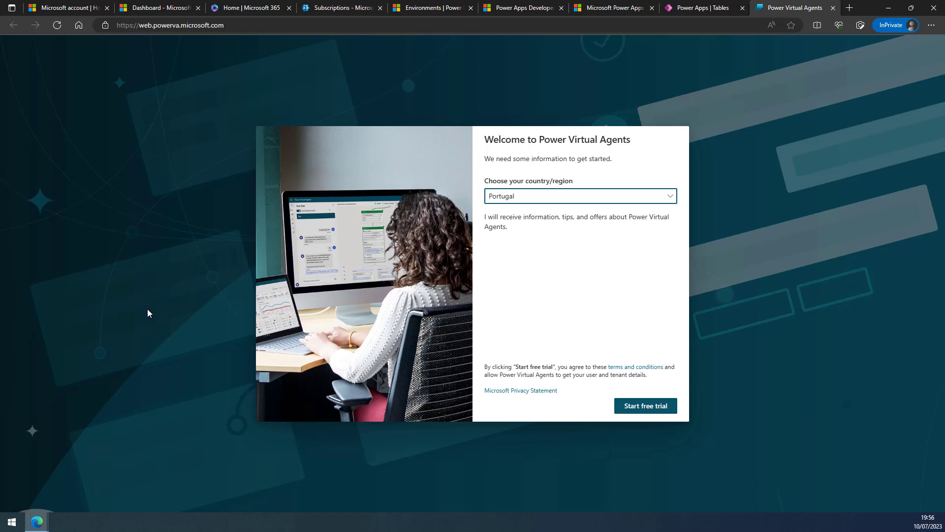
Step: Start the Power Virtual Agents free trial, confirm the Chatbots list is empty, then close the tab
click(637, 408)
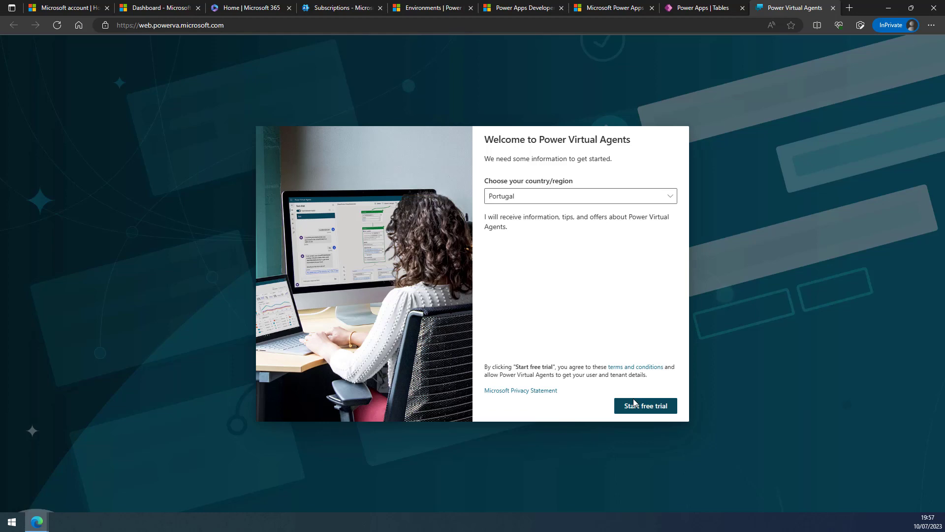
click(635, 403)
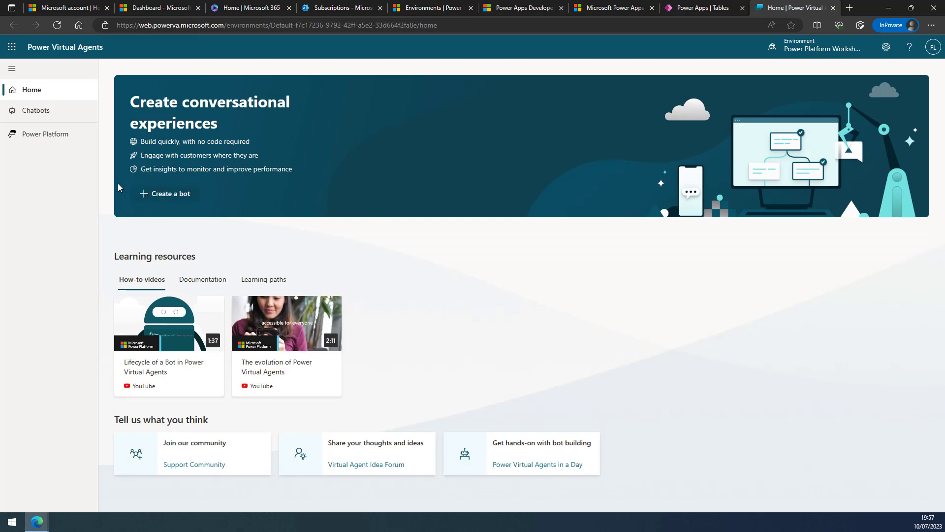
click(55, 133)
click(57, 111)
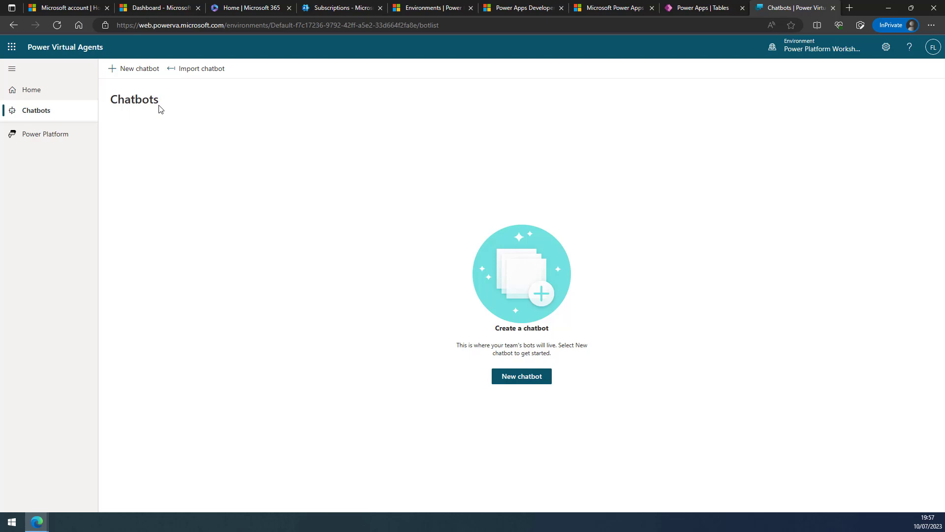
click(833, 9)
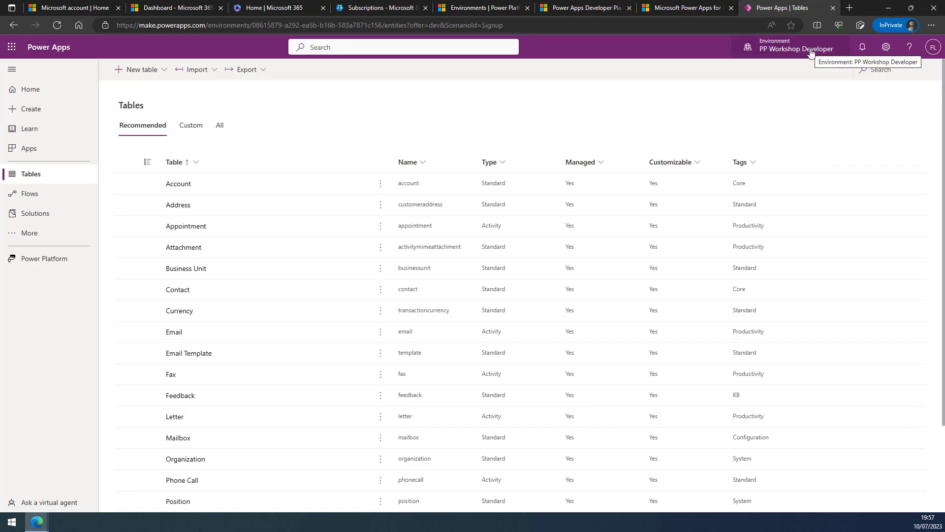
Step: Launch Power Automate from the Power Platform explorer and reject its optional cookies
click(83, 260)
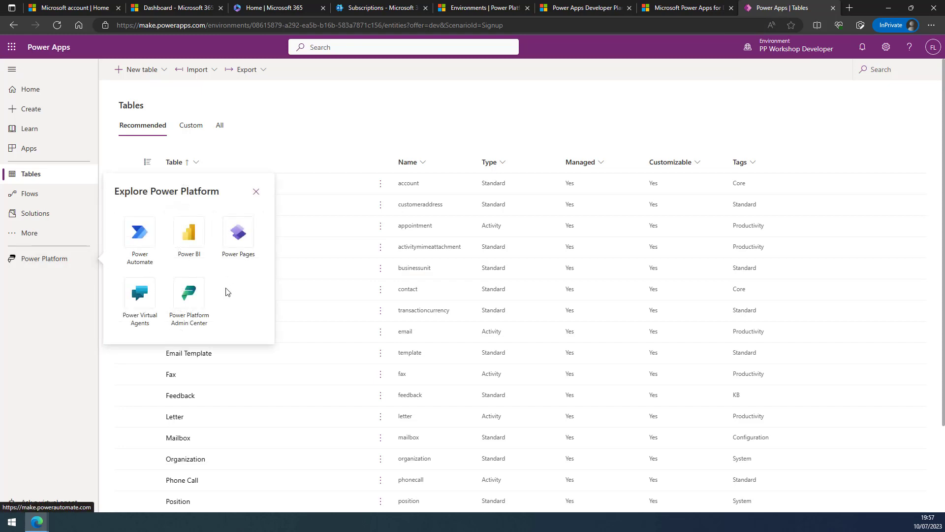
click(143, 226)
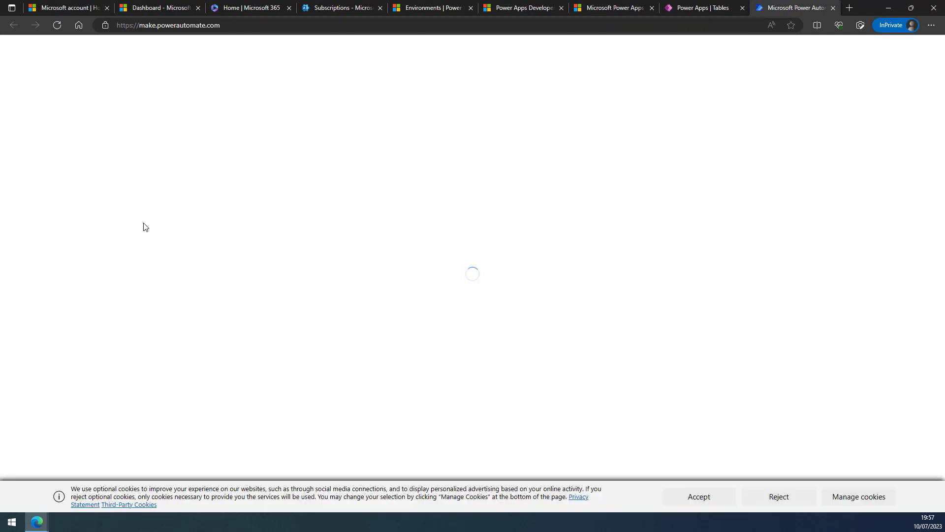
click(777, 497)
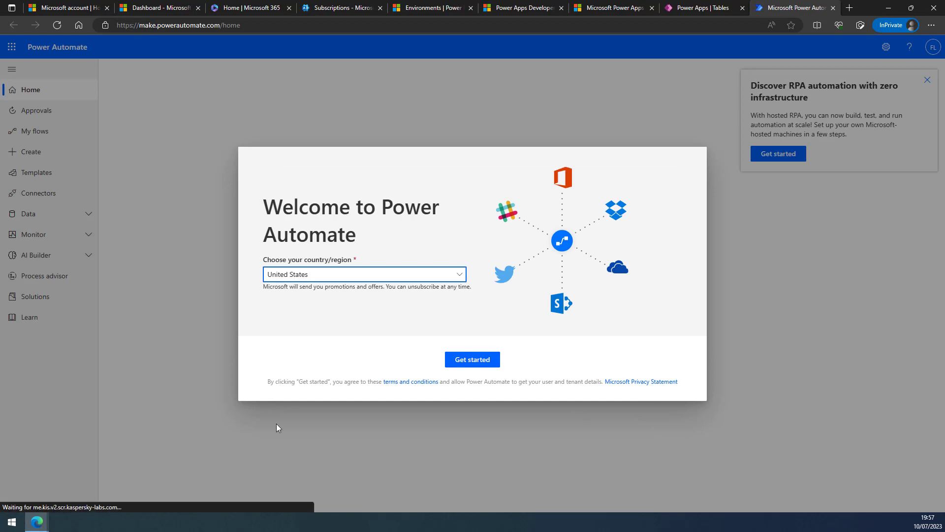
Step: Activate Power Automate with Portugal as the country/region and dismiss the hosted RPA popup
click(362, 275)
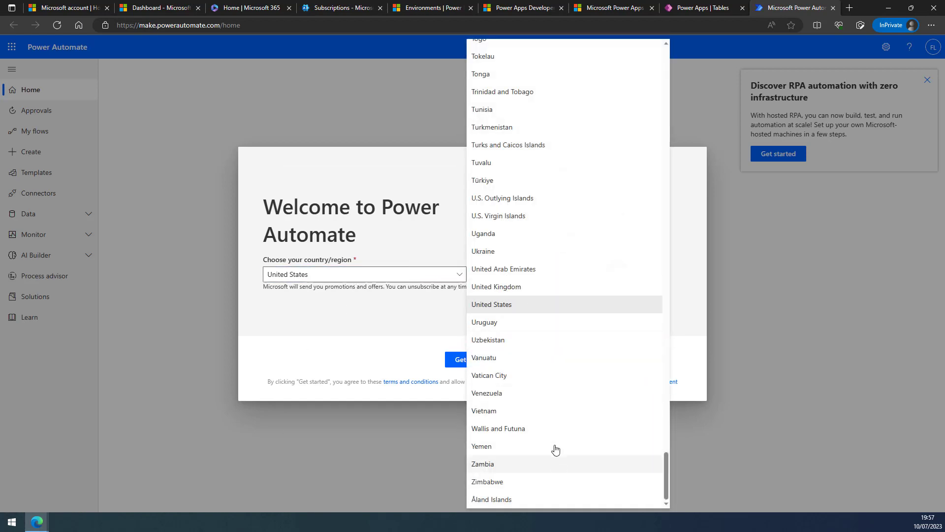
scroll(560, 468, up, 10)
scroll(559, 320, up, 8)
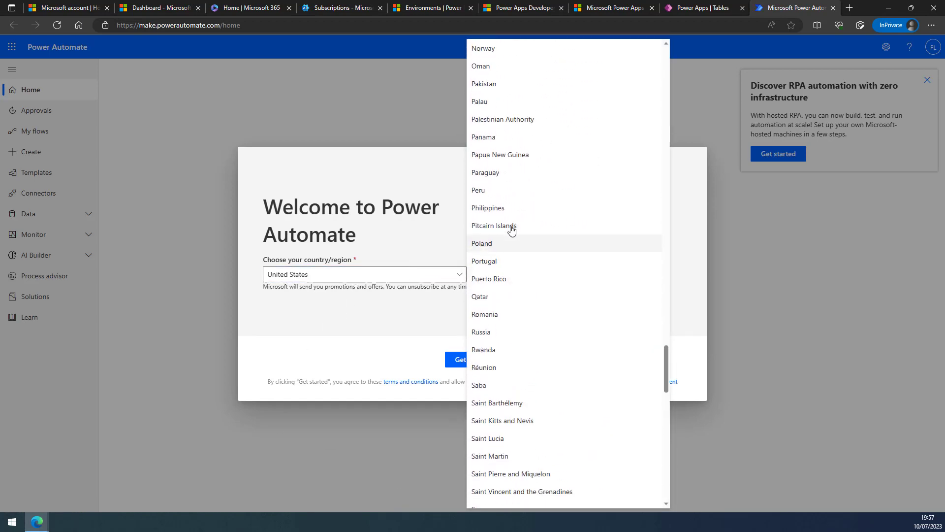
click(502, 264)
click(480, 361)
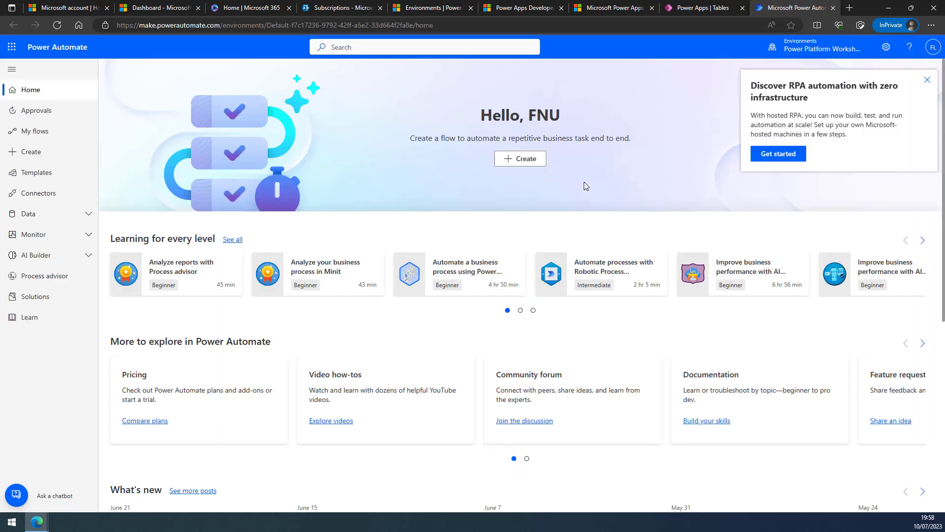
click(927, 80)
Step: Review the licence capabilities under Settings > View My Licenses, then show the environments list
click(885, 48)
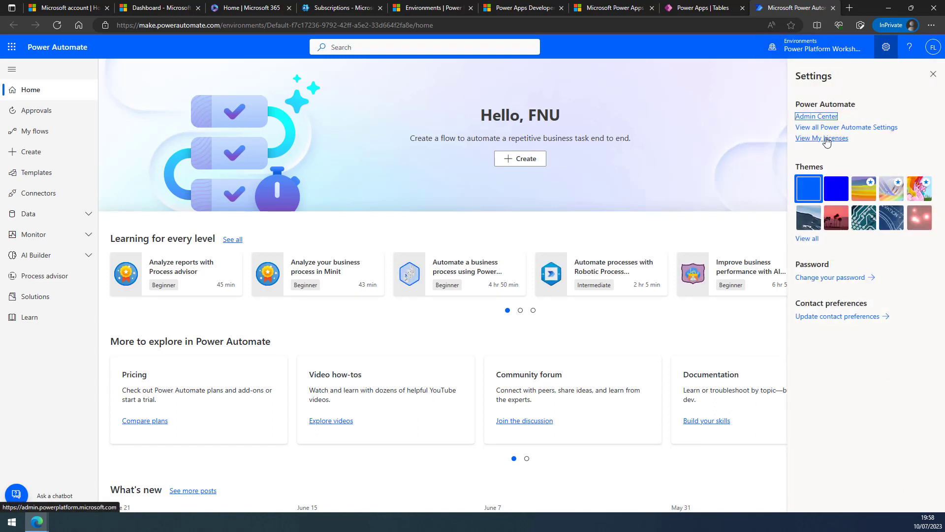
key(ctrl+2)
drag(791, 131, 860, 146)
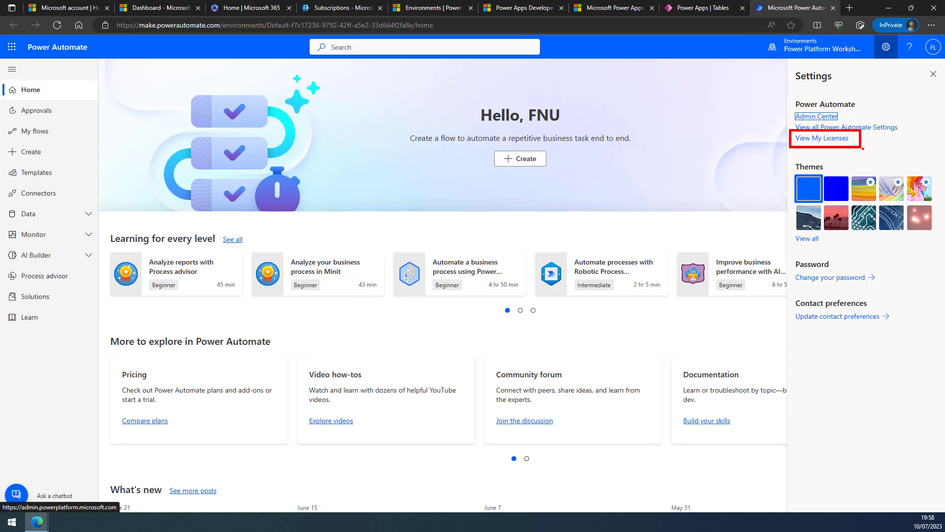
click(837, 139)
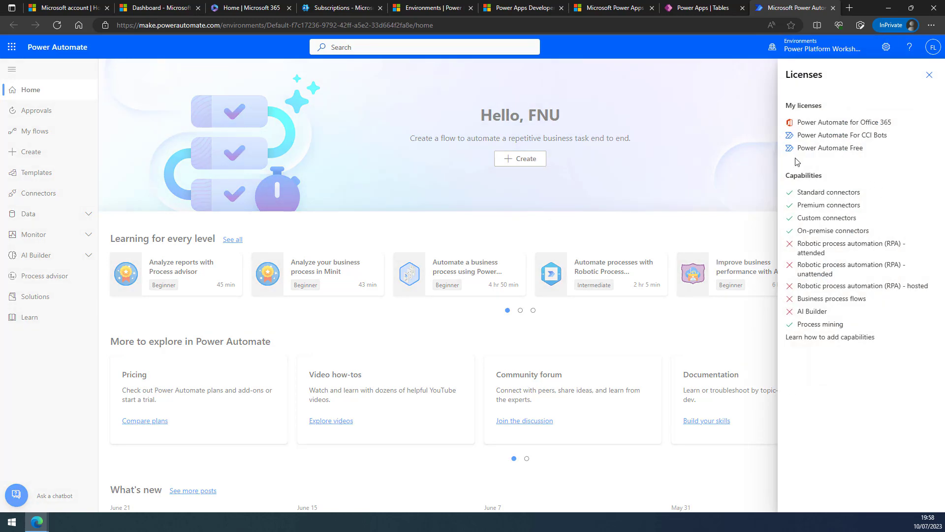
mouse_move(778, 185)
mouse_down()
mouse_move(859, 202)
mouse_move(884, 219)
mouse_move(889, 237)
mouse_up()
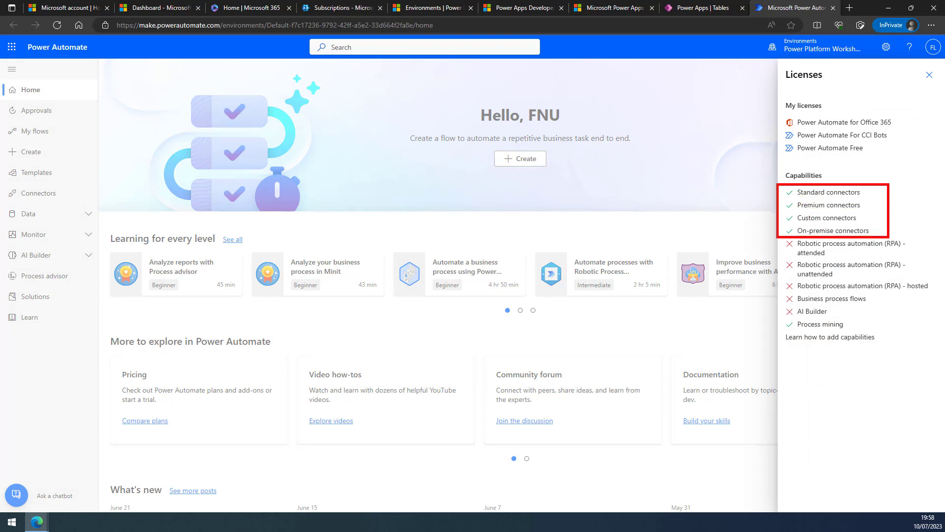
drag(747, 215, 774, 215)
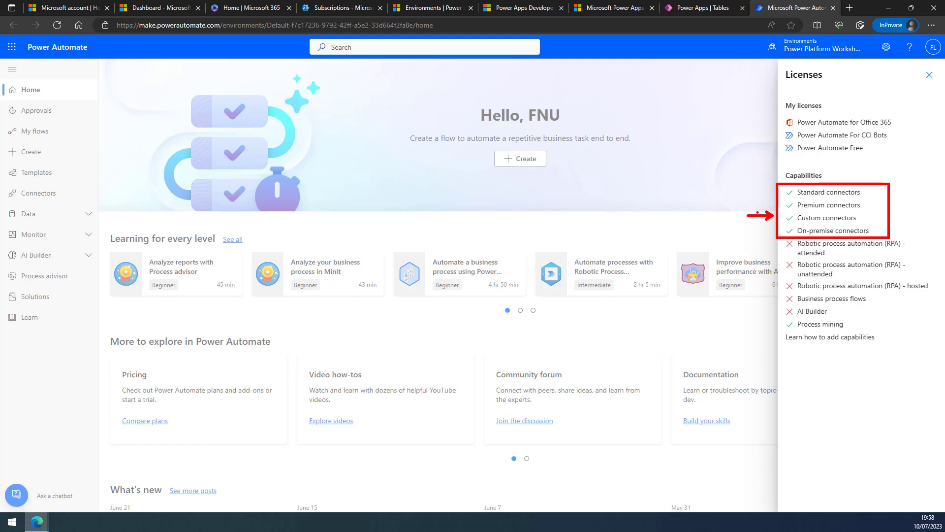
click(835, 53)
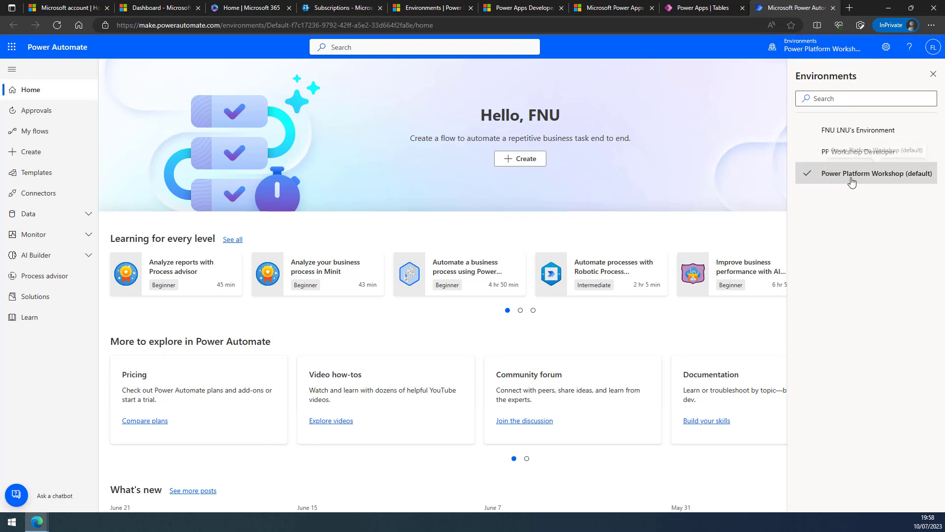
Step: Switch Power Automate to the PP Workshop Developer environment and confirm it in the list
click(827, 152)
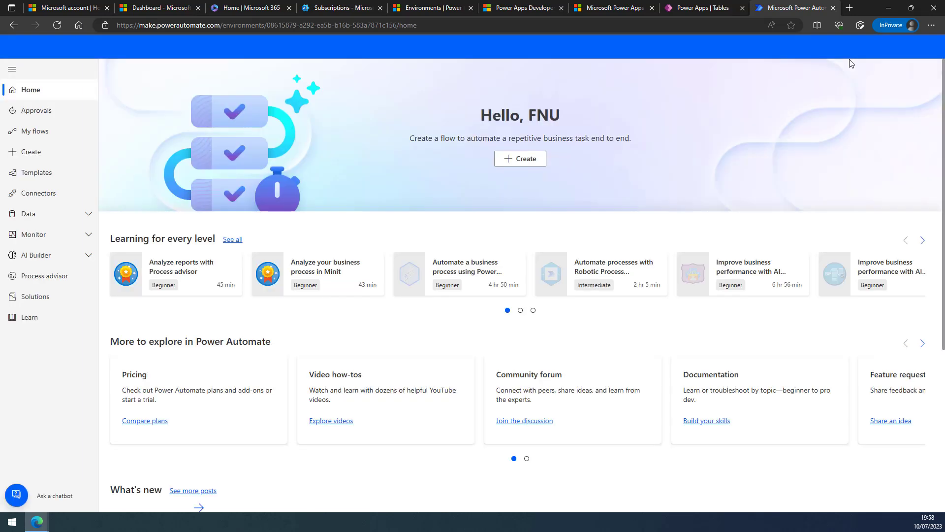
click(850, 54)
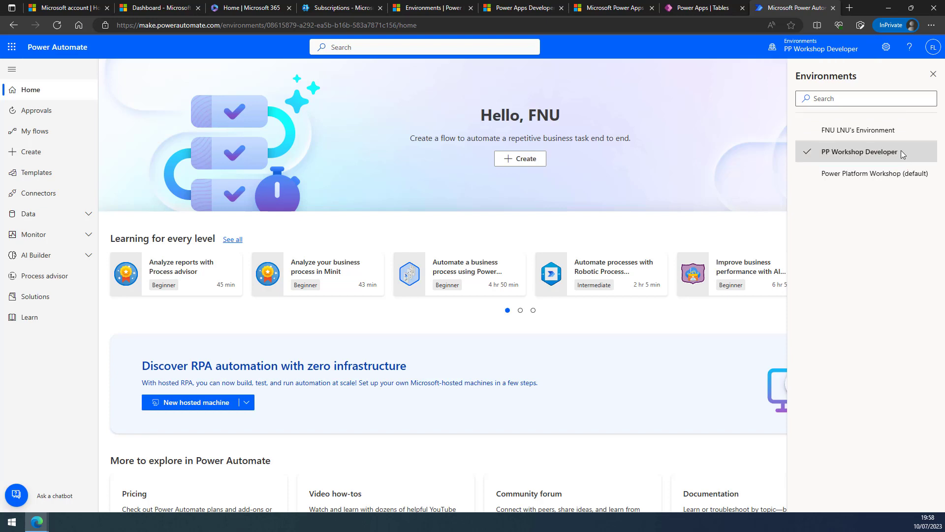
click(933, 74)
click(846, 48)
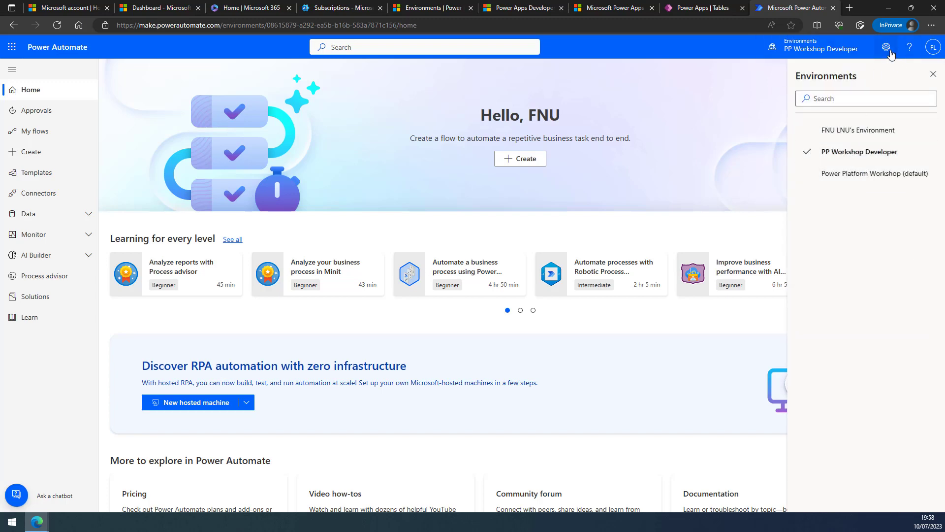
Step: Review the environment's licences: connectors allowed, RPA and AI Builder not included
click(886, 47)
click(831, 138)
drag(774, 178, 883, 222)
key(Escape)
mouse_move(769, 234)
mouse_down()
mouse_move(916, 298)
mouse_move(943, 293)
mouse_up()
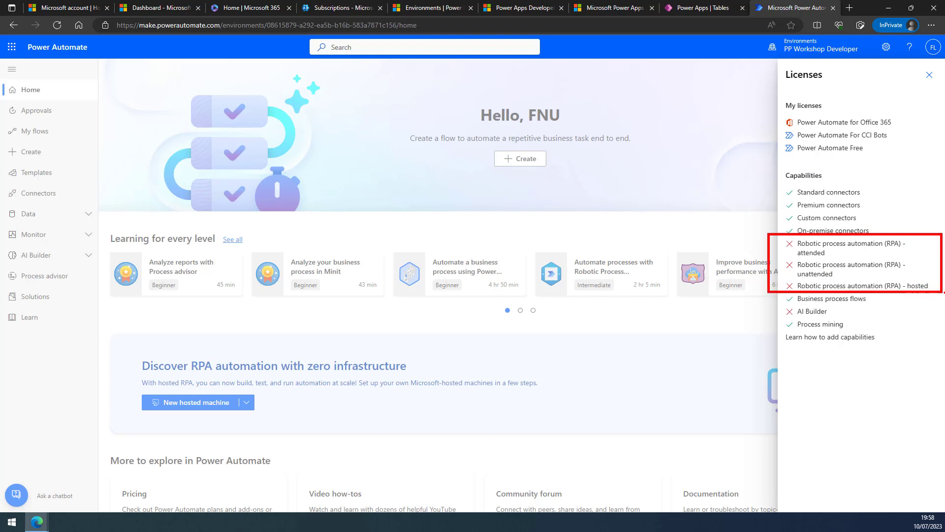
drag(774, 305, 835, 319)
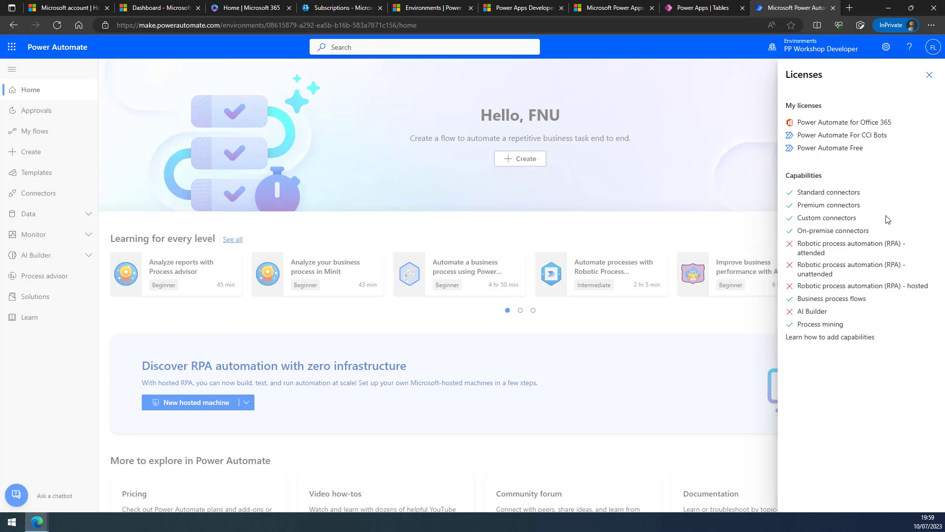
Step: Close the Power Apps developer-plan signup confirmation tab
click(930, 75)
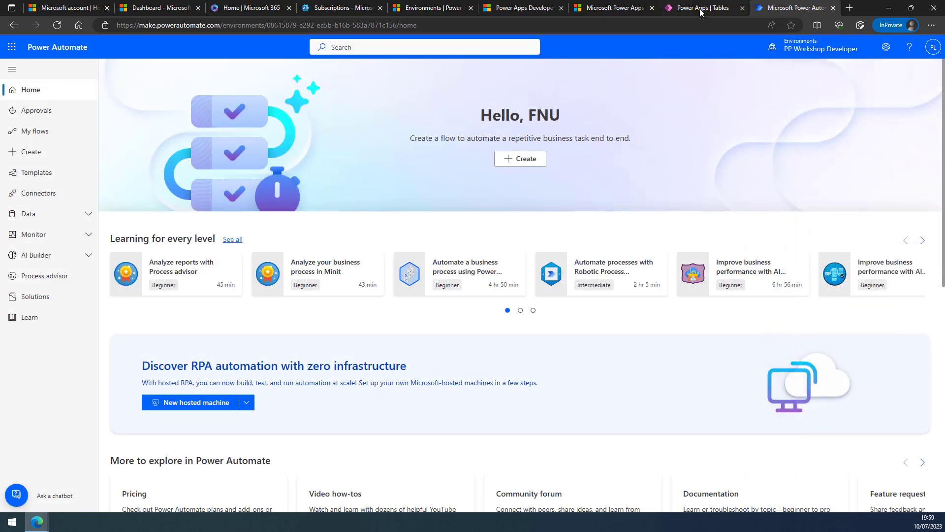
click(700, 9)
click(613, 10)
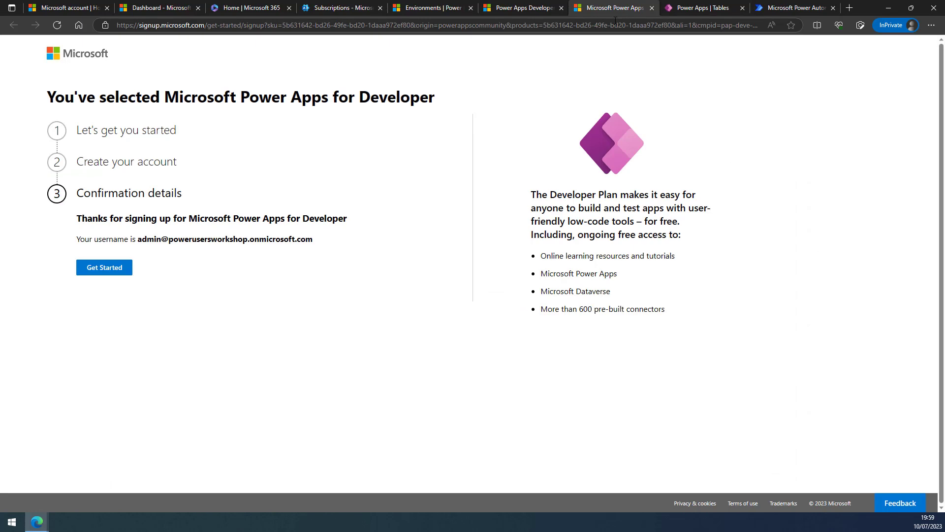
middle_click(640, 10)
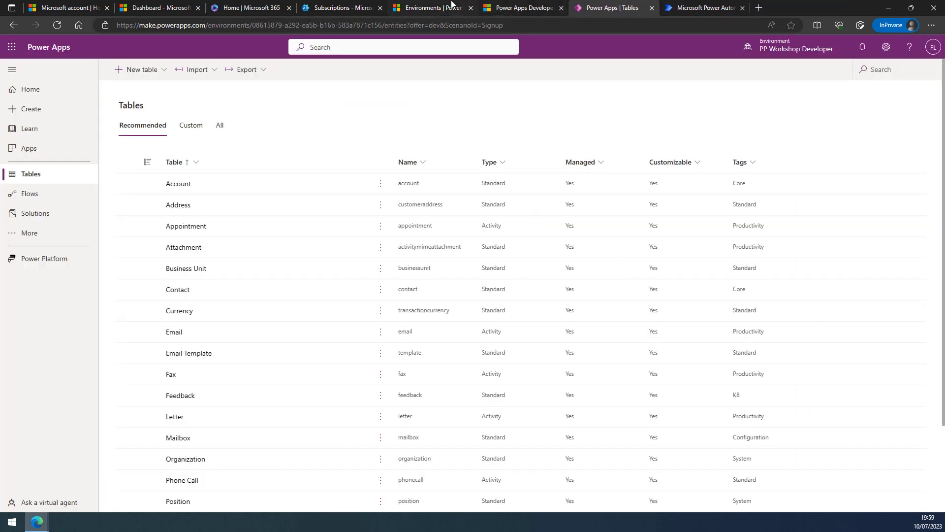
Step: Return to the Power Apps Tables page and show the Explore Power Platform app list
click(453, 7)
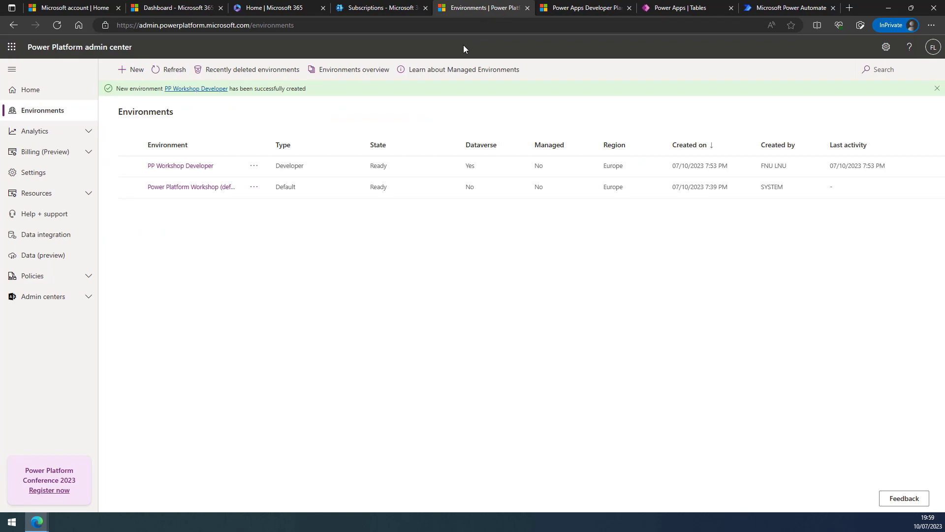
click(694, 8)
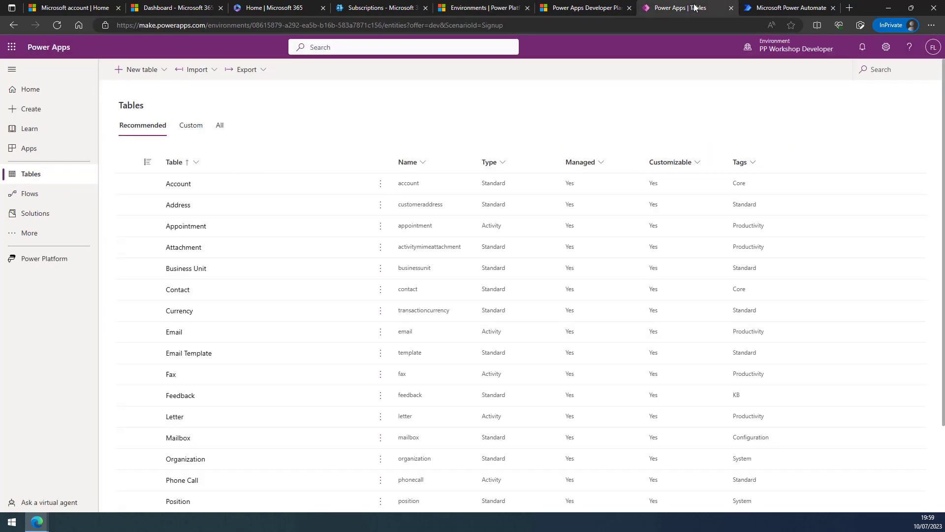
click(778, 8)
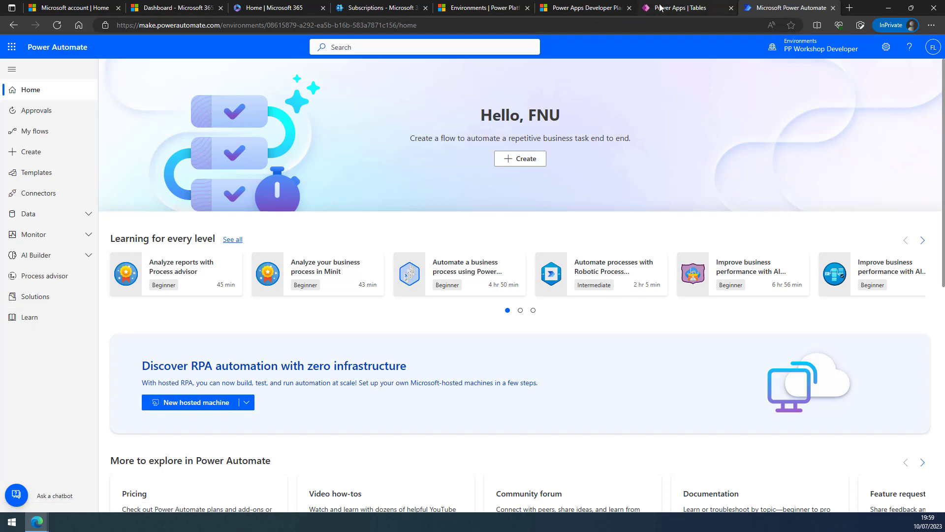
click(682, 8)
click(63, 261)
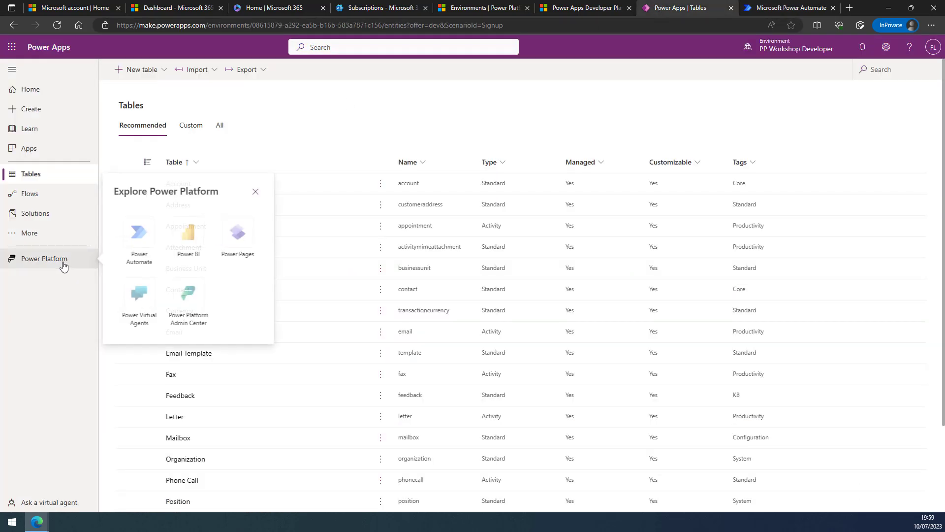
Step: Open app.powerbi.com from the Power BI tile, then go back to the Microsoft 365 subscription details tab
click(200, 249)
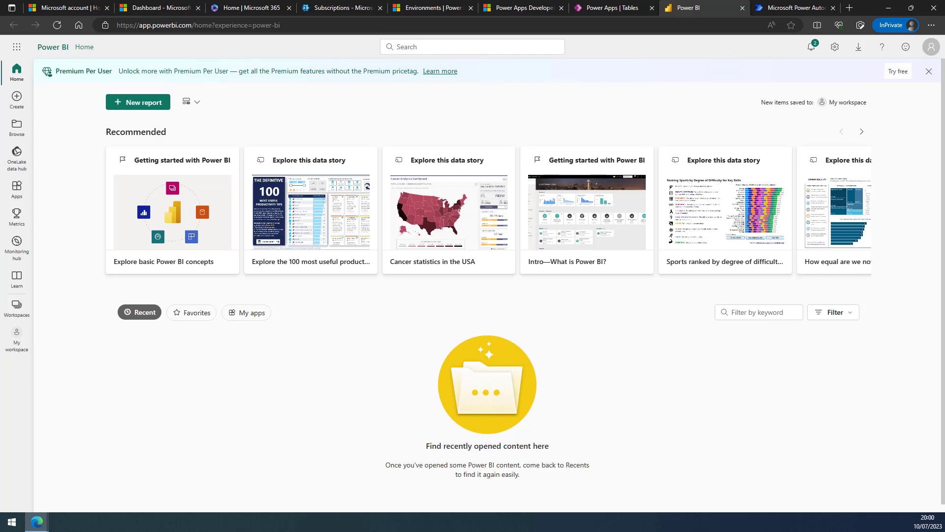
click(615, 8)
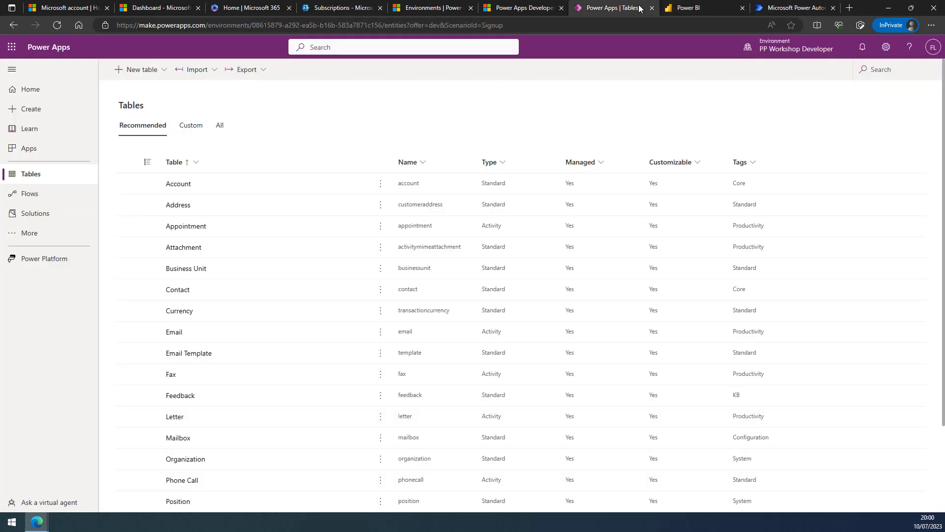
click(517, 8)
click(450, 8)
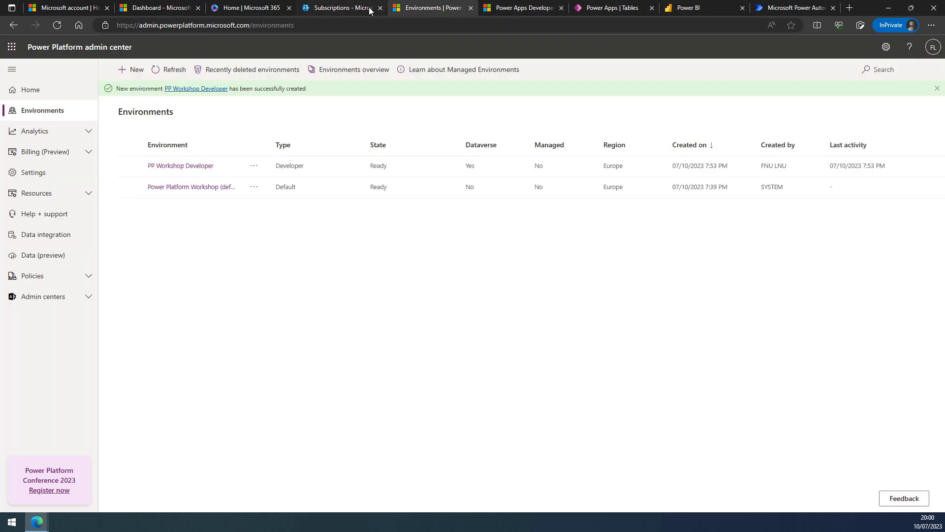
click(362, 8)
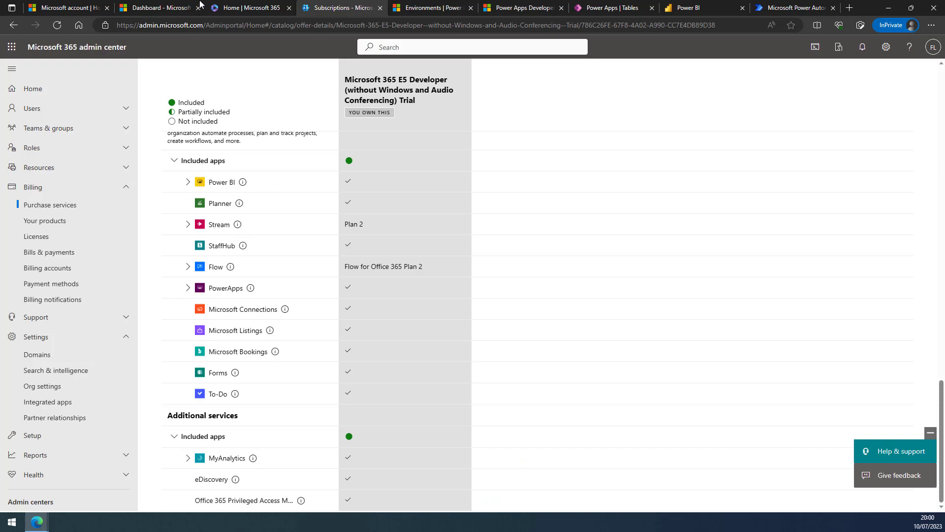
Step: Reload the E5 Developer trial page and inspect the Flow and PowerApps feature rows
click(60, 27)
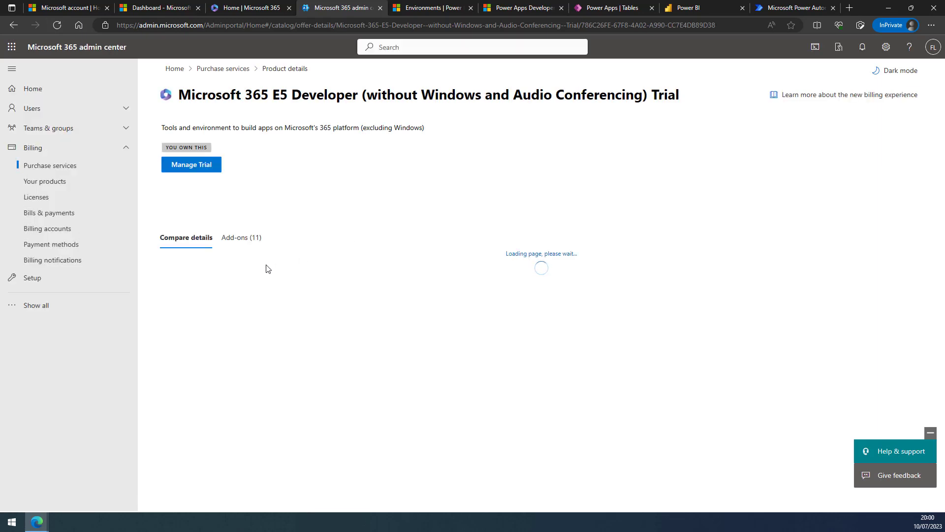
scroll(334, 272, down, 10)
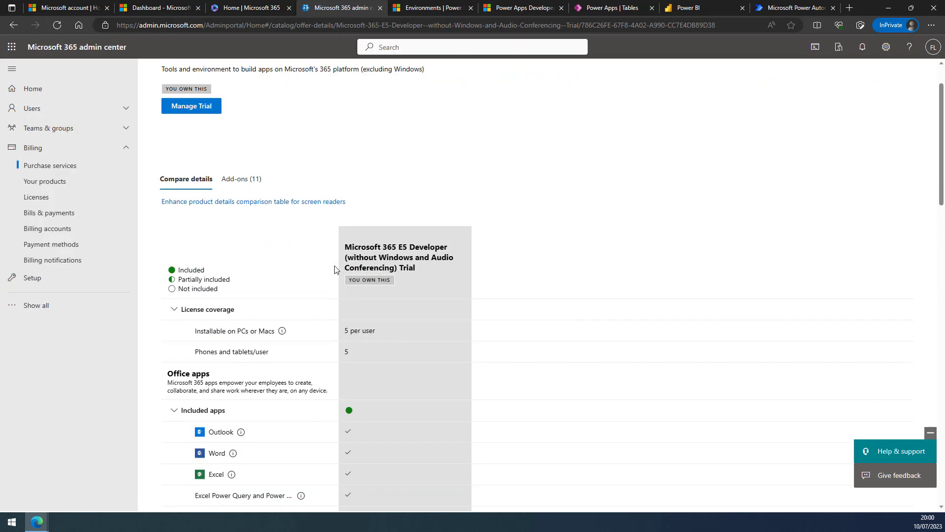
scroll(303, 315, down, 15)
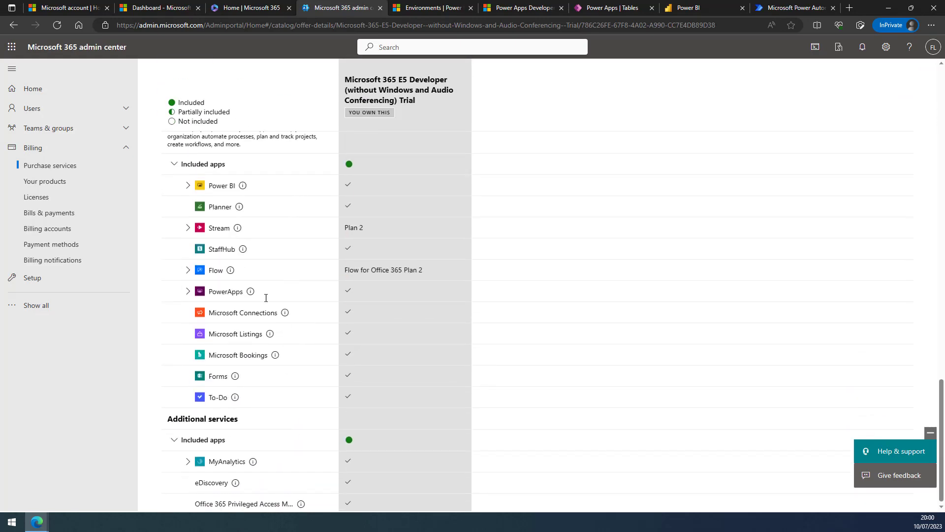
click(189, 269)
scroll(209, 326, down, 2)
click(188, 139)
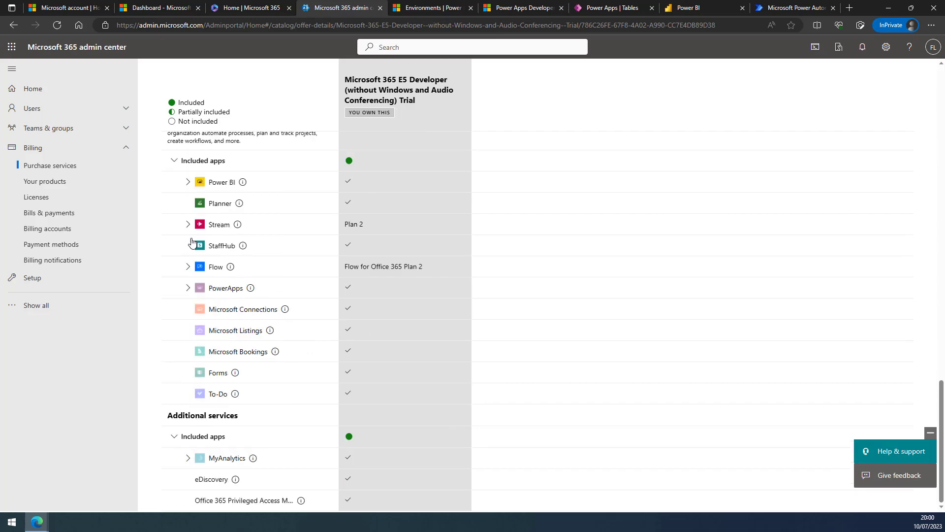
click(188, 289)
click(188, 288)
scroll(242, 256, up, 15)
scroll(238, 235, up, 7)
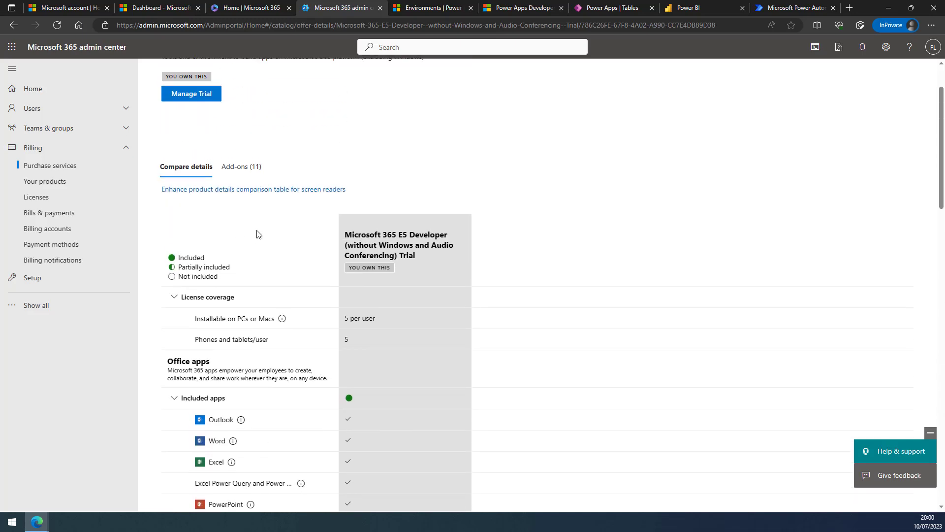
Step: Review the trial's 11 add-ons, return to Compare details, then show Billing > Licenses
click(241, 170)
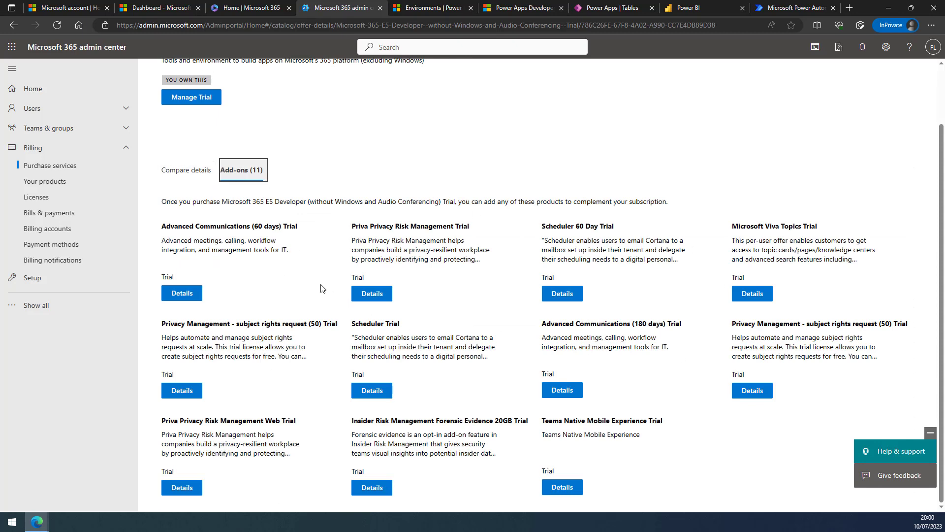
click(186, 172)
scroll(430, 311, down, 3)
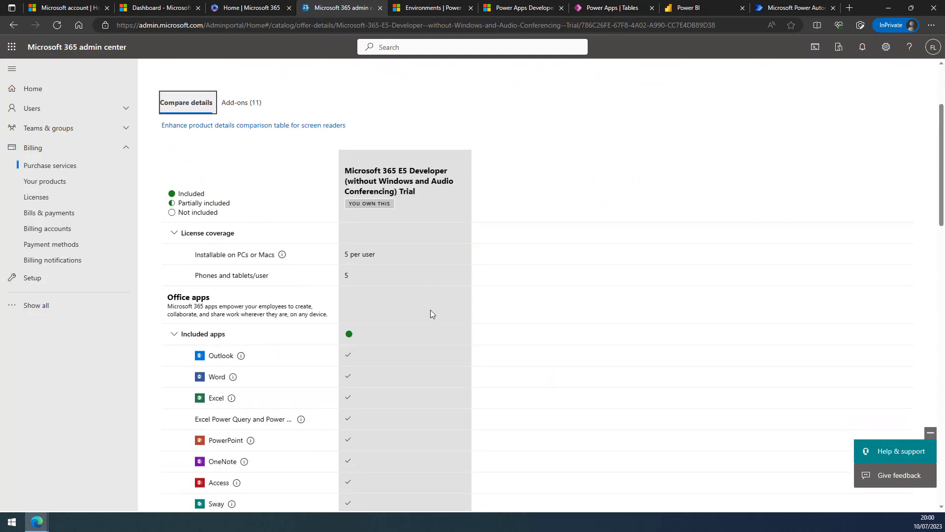
scroll(432, 314, down, 12)
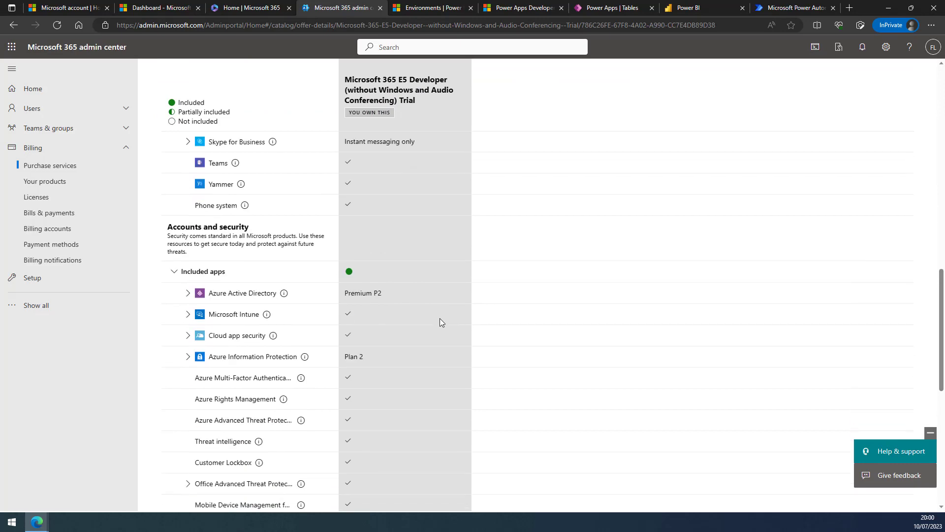
click(45, 197)
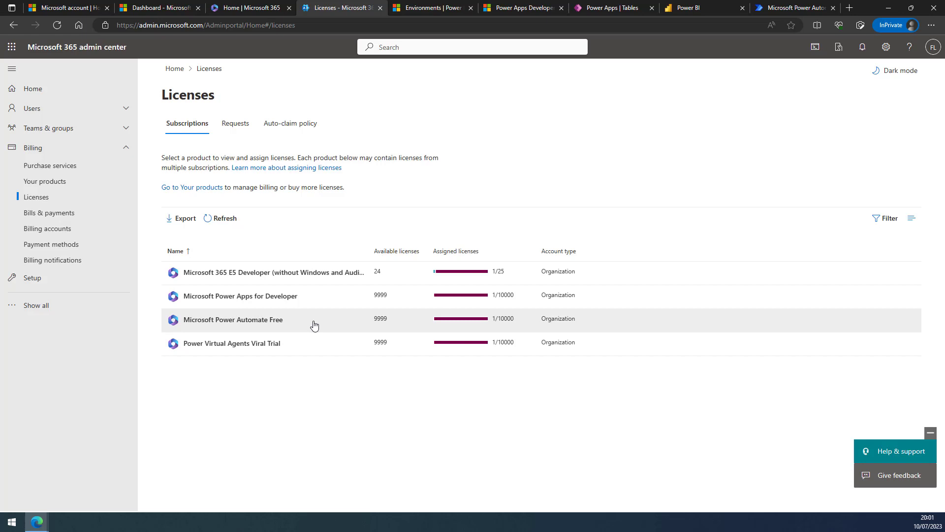
Step: Check the Power Virtual Agents Viral Trial license (1 of 10000 assigned), then show Your products
click(268, 349)
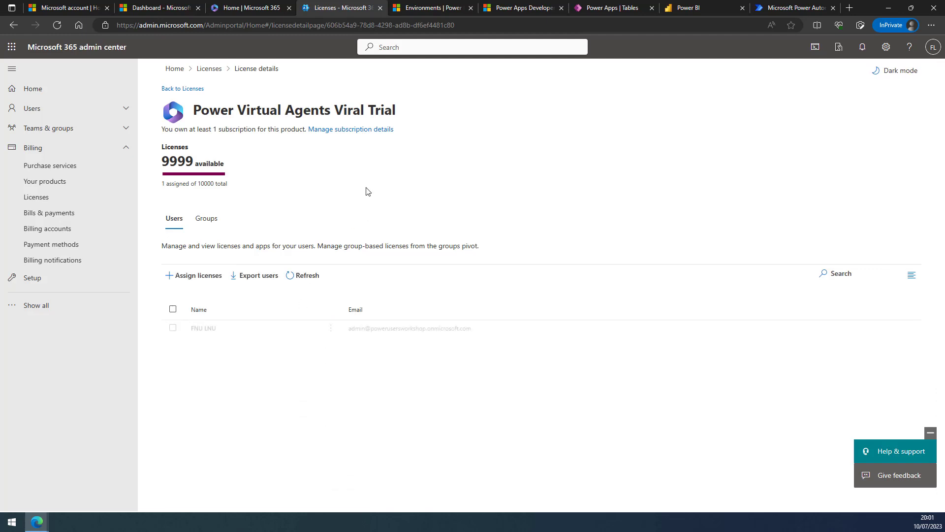
click(364, 129)
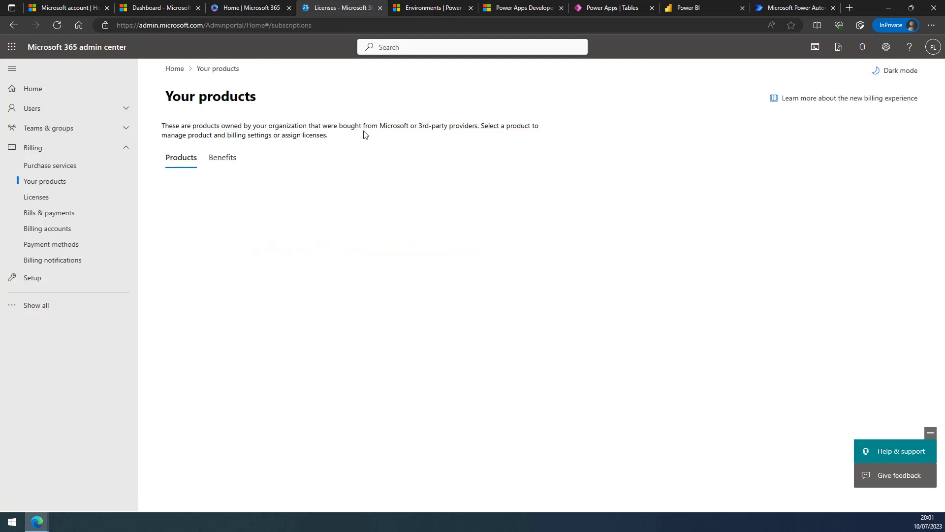